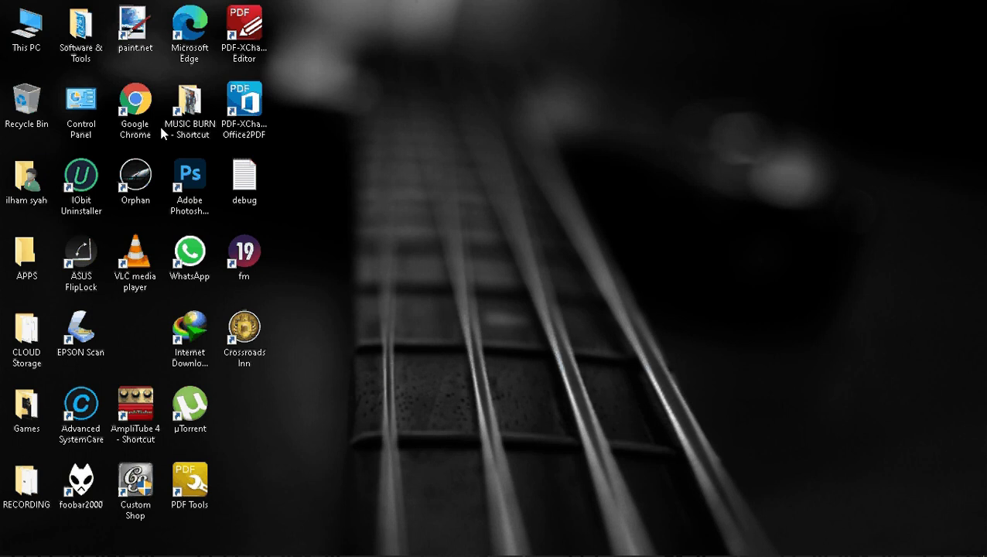
# Launch Ableton Live 9 Suite from the RECORDING desktop folder and dismiss the missing plug-in warning
pyautogui.doubleClick(27, 486)
pyautogui.click(217, 164)
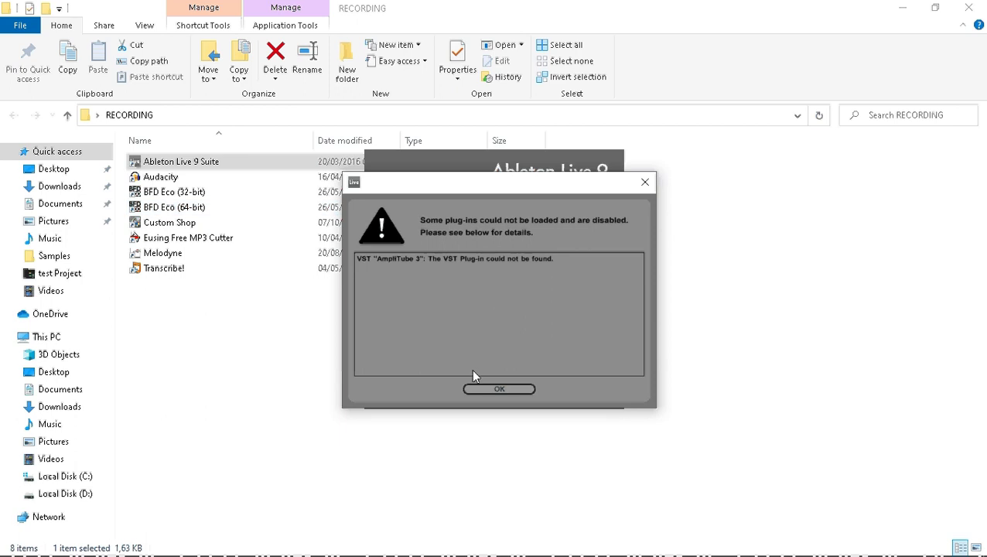
pyautogui.click(519, 388)
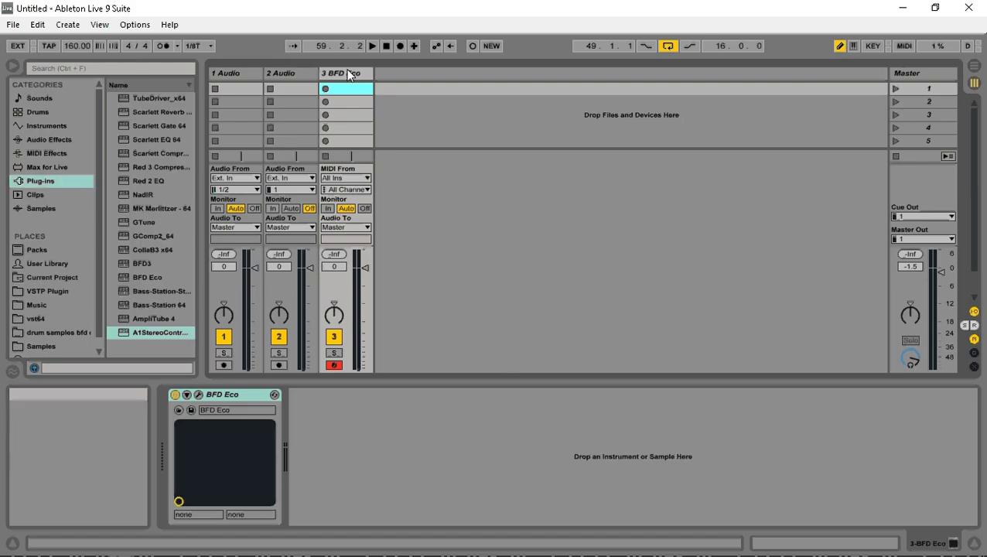
# Delete the BFD Eco track from the set
pyautogui.rightClick(347, 73)
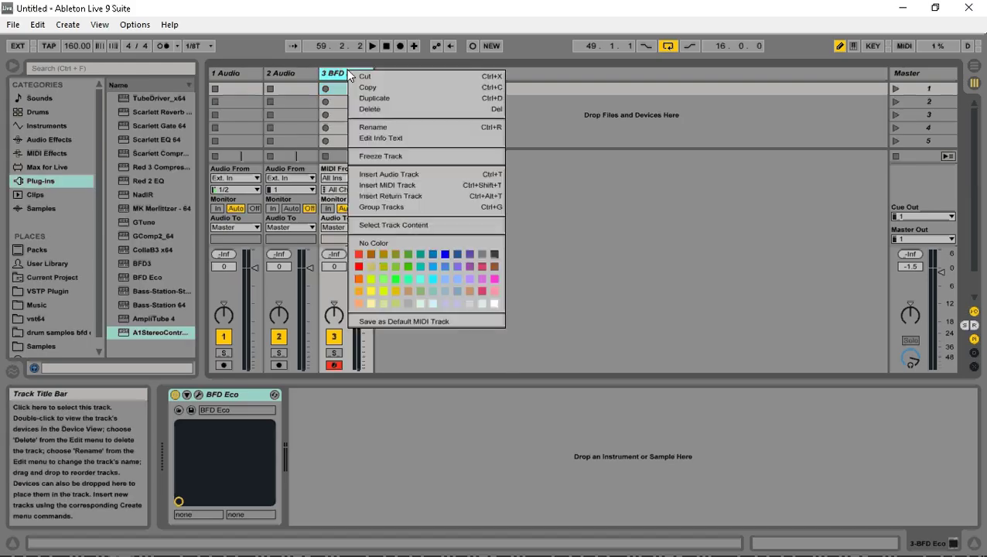
pyautogui.click(398, 109)
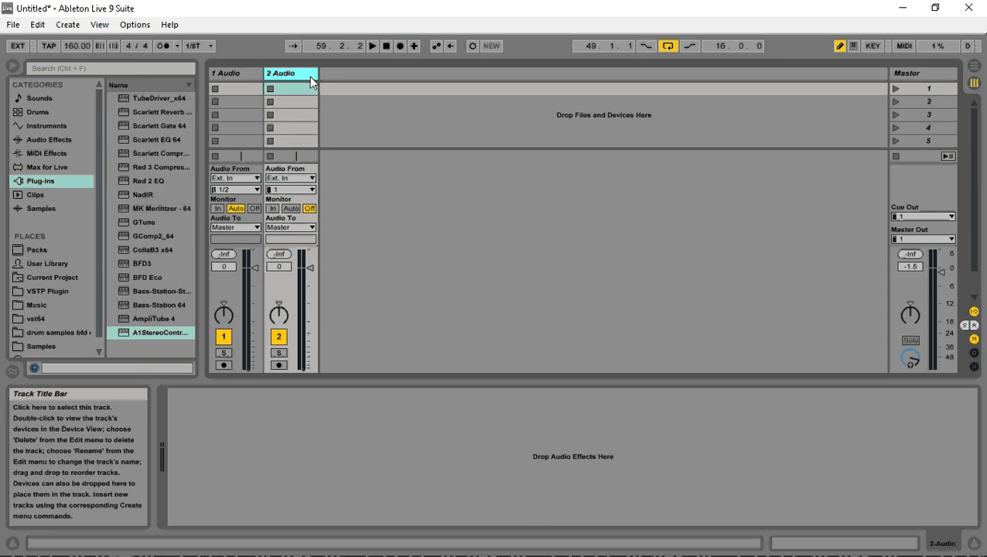
# Choose ASIO as the driver type in the Audio preferences
pyautogui.click(136, 25)
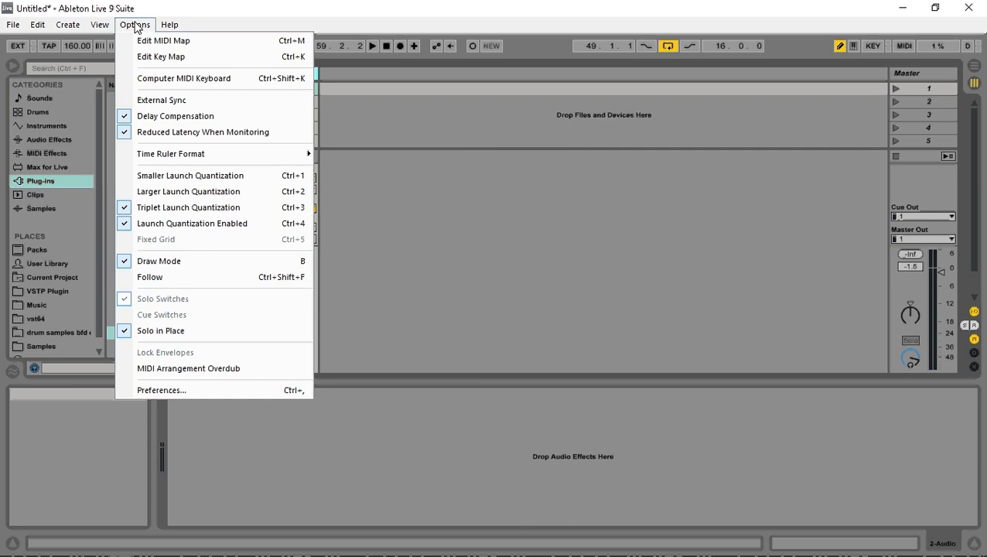
pyautogui.click(198, 392)
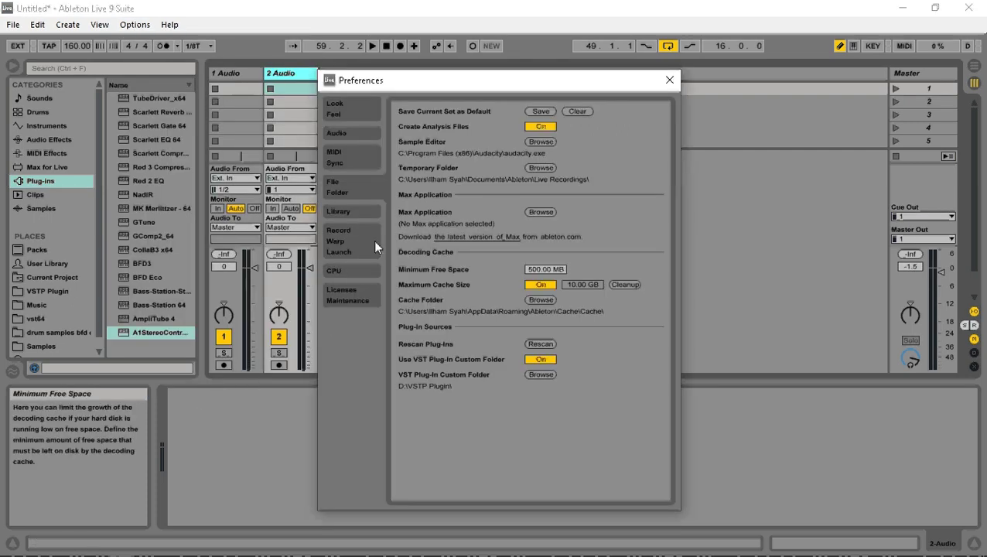
pyautogui.click(348, 132)
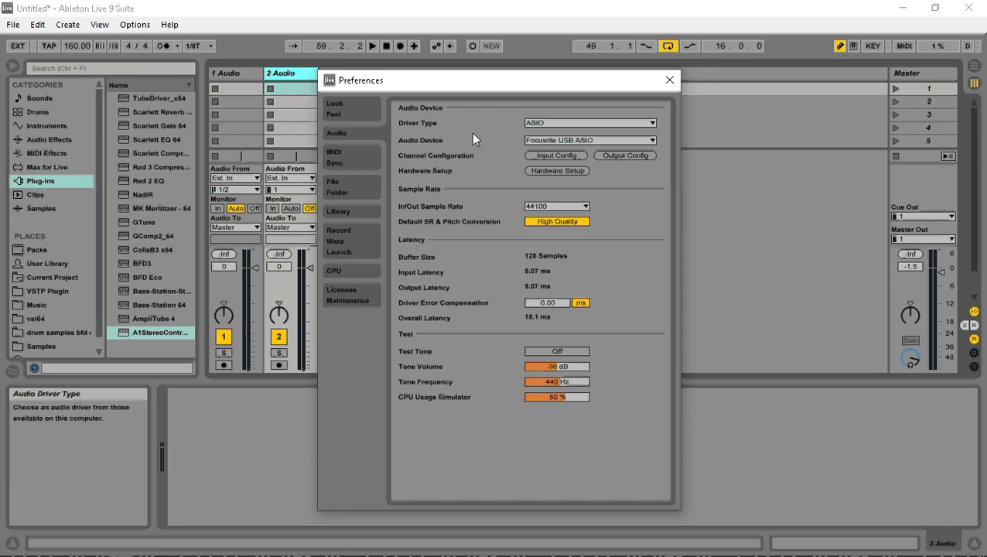
pyautogui.click(547, 123)
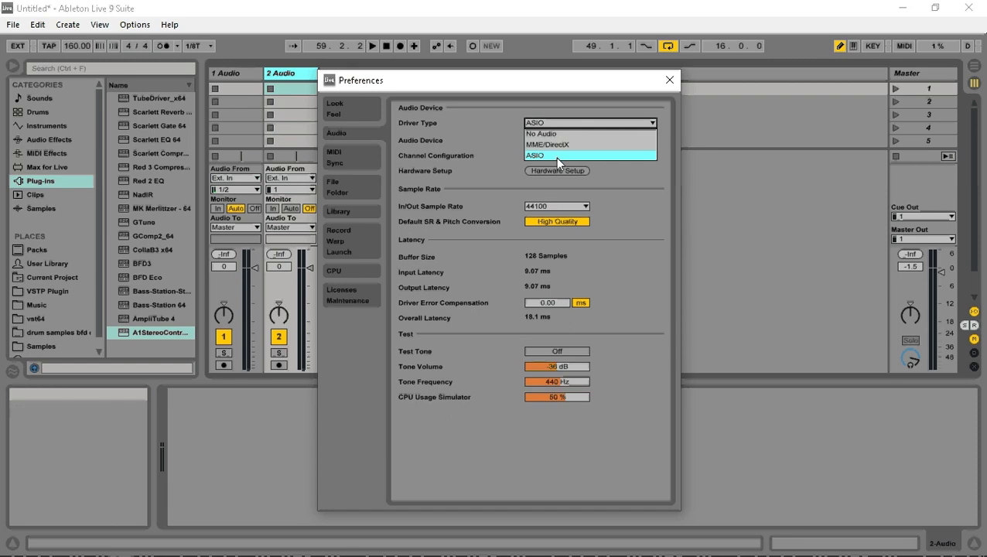
pyautogui.click(557, 157)
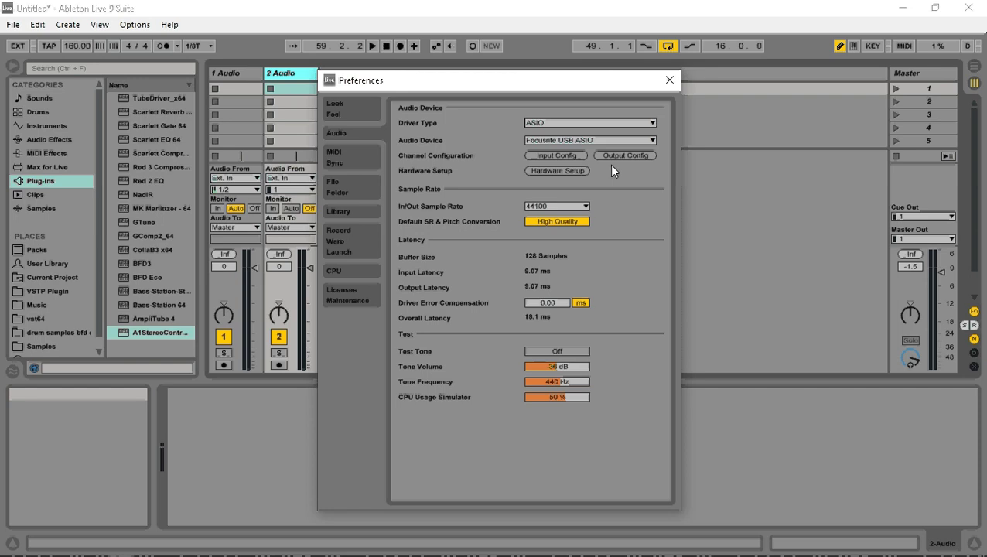
# Examine the available buffer sizes in the audio interface's hardware setup and close it
pyautogui.click(563, 171)
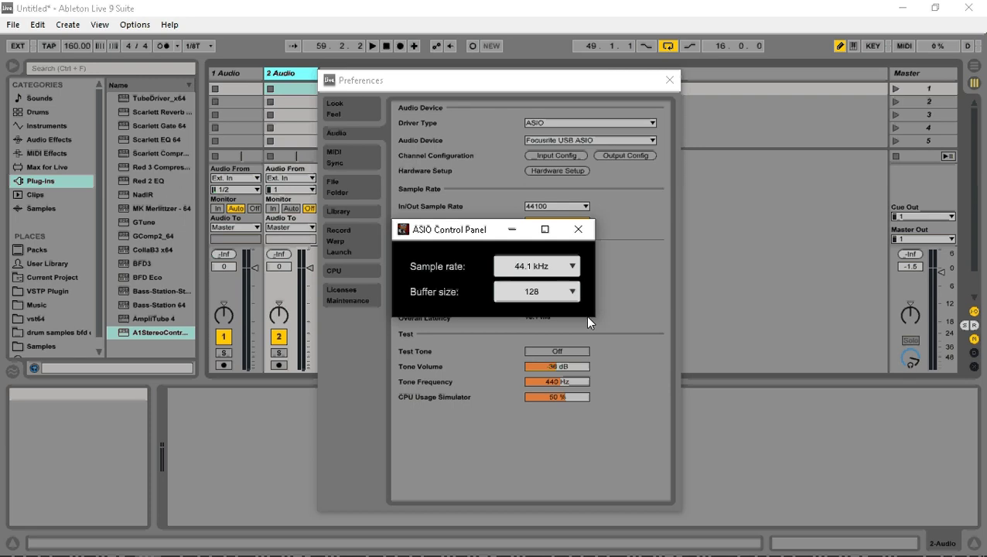
pyautogui.click(553, 292)
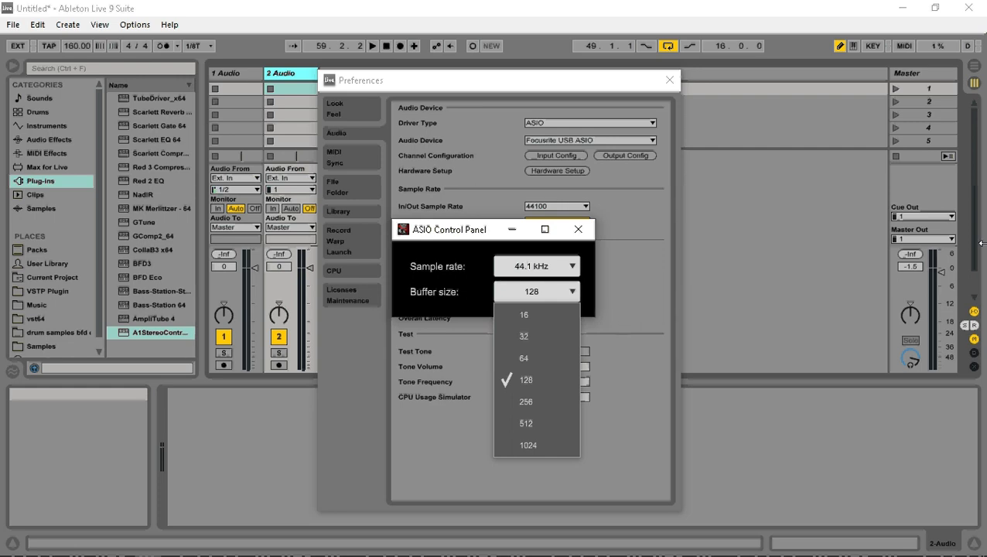
pyautogui.click(914, 239)
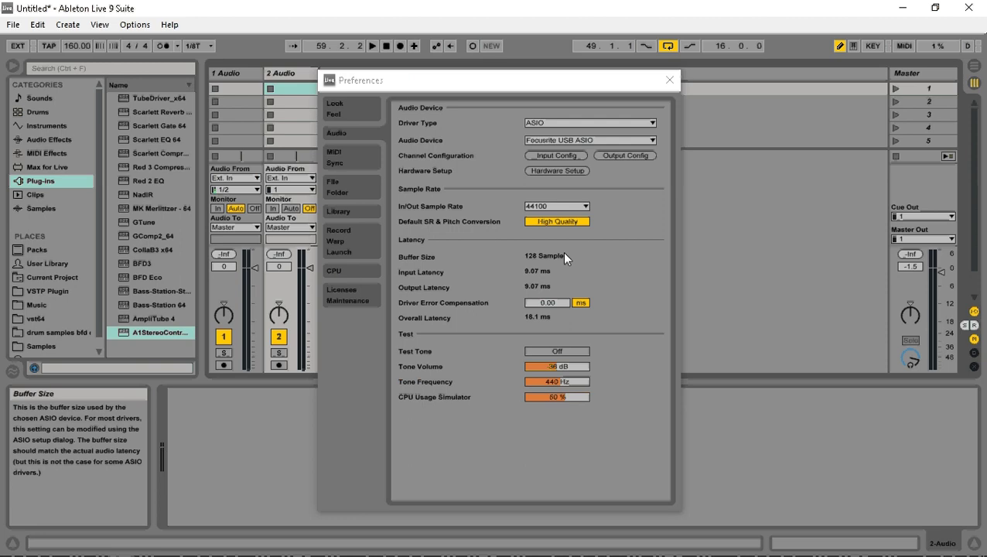
# Choose 44100 as the in/out sample rate, review the other available rates and close the preferences
pyautogui.click(561, 204)
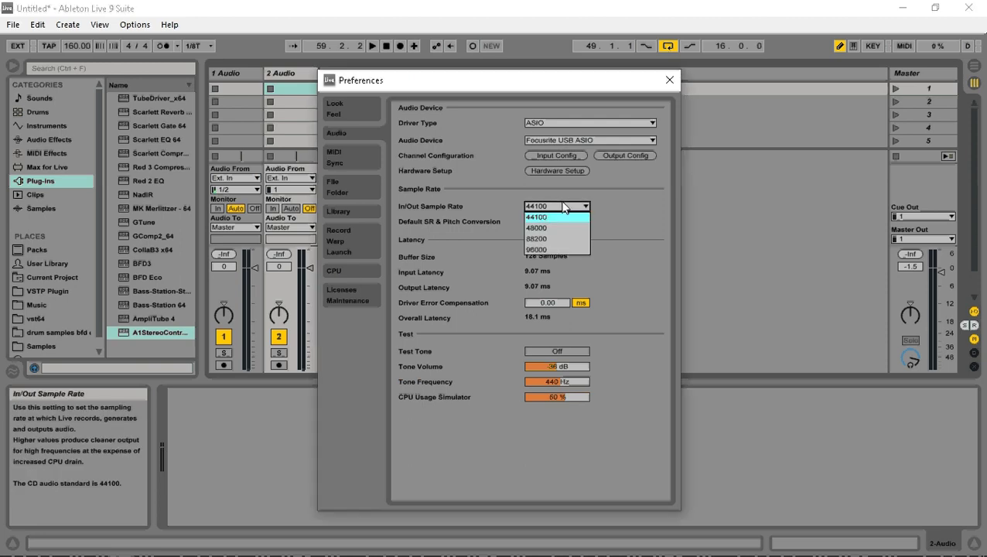
pyautogui.click(562, 217)
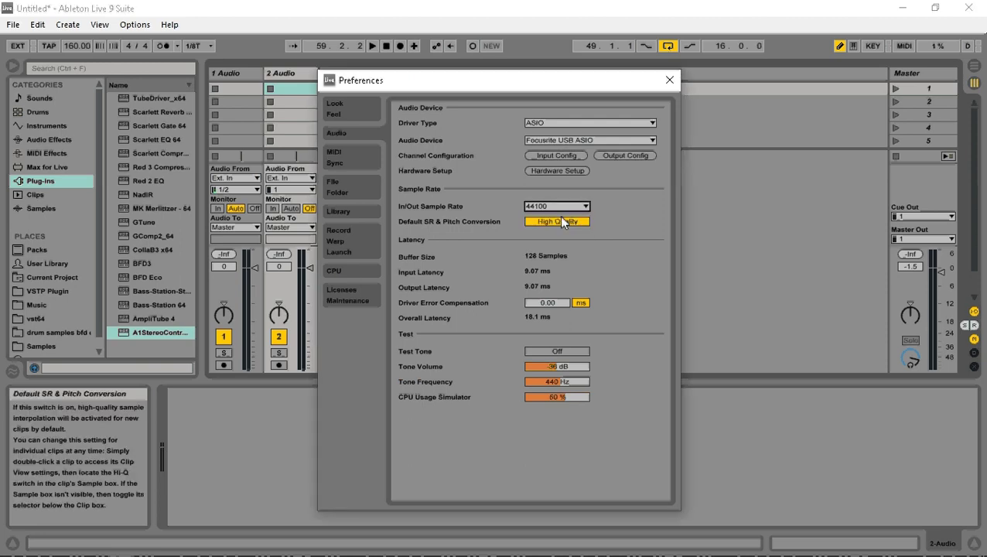
pyautogui.click(562, 205)
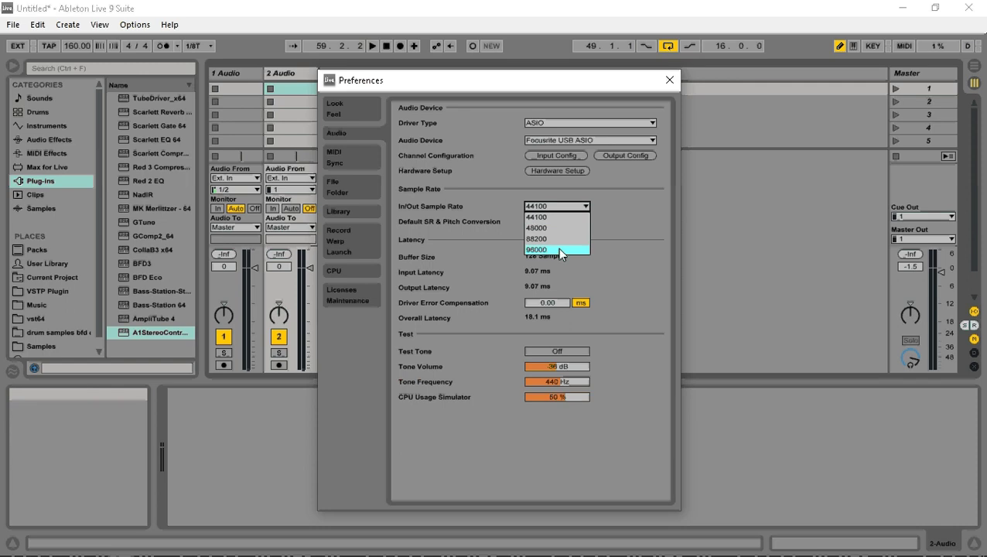
pyautogui.click(575, 207)
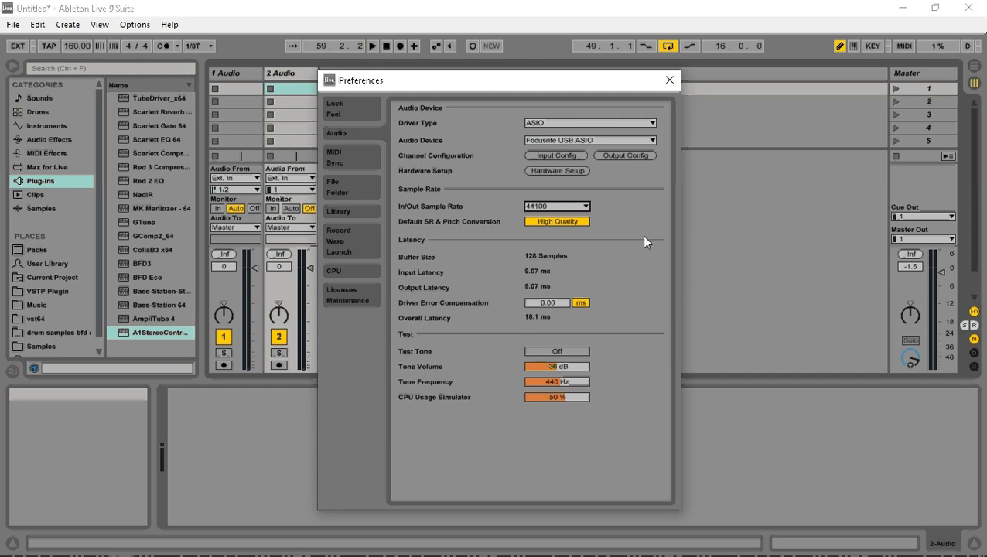
pyautogui.click(670, 80)
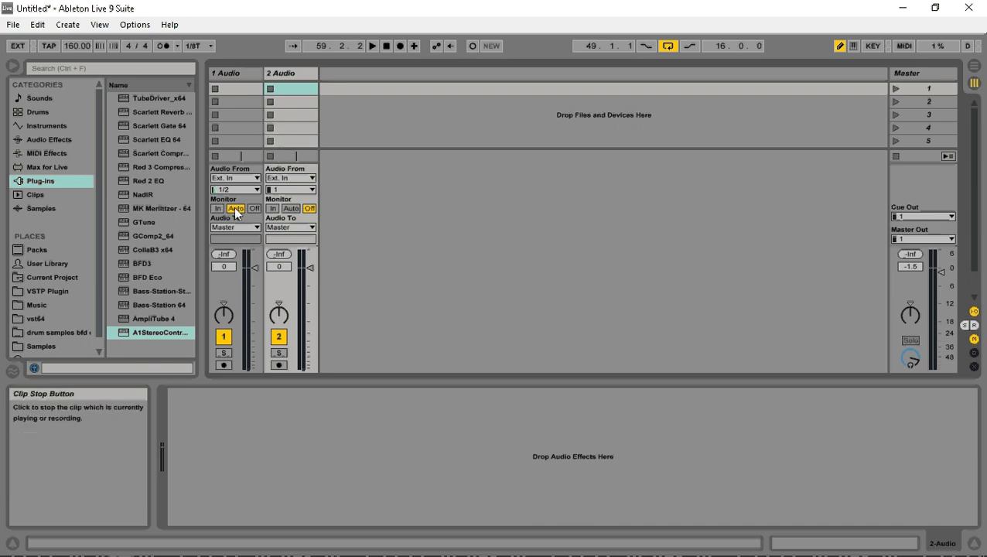
# Widen the browser and look through its categories from Drums and Instruments to Plug-ins, Clips and Samples
pyautogui.moveTo(200, 204); pyautogui.dragTo(287, 204)
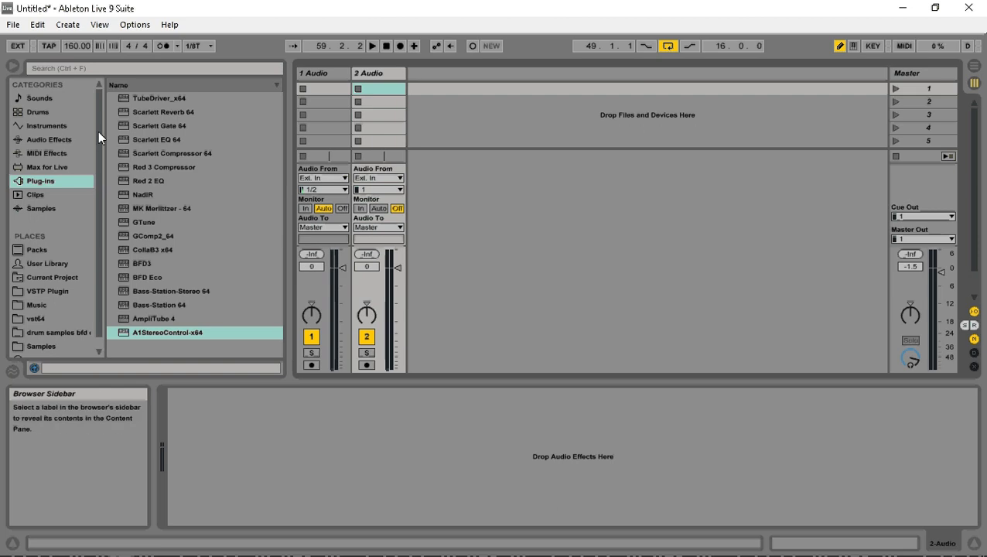
pyautogui.click(45, 111)
pyautogui.click(48, 125)
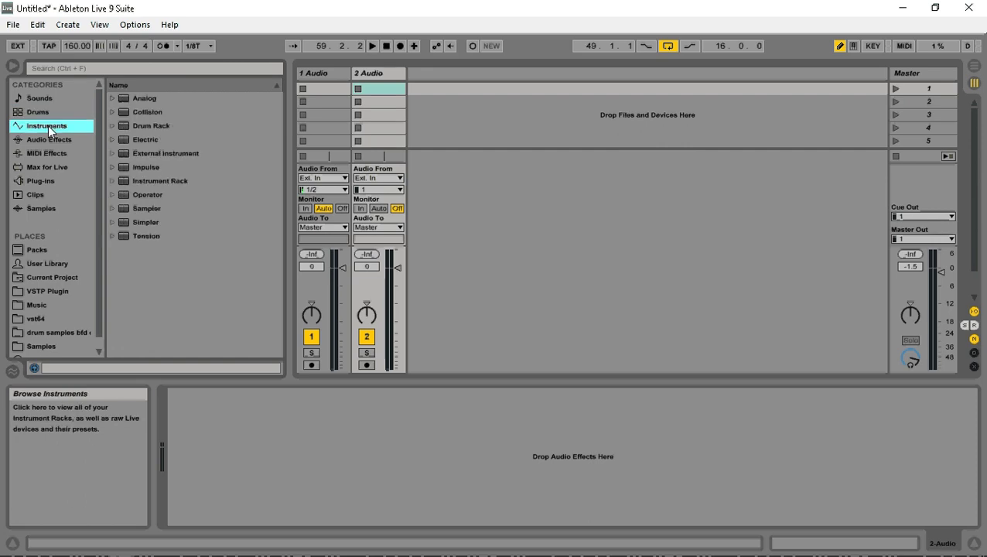
pyautogui.click(51, 139)
pyautogui.click(60, 152)
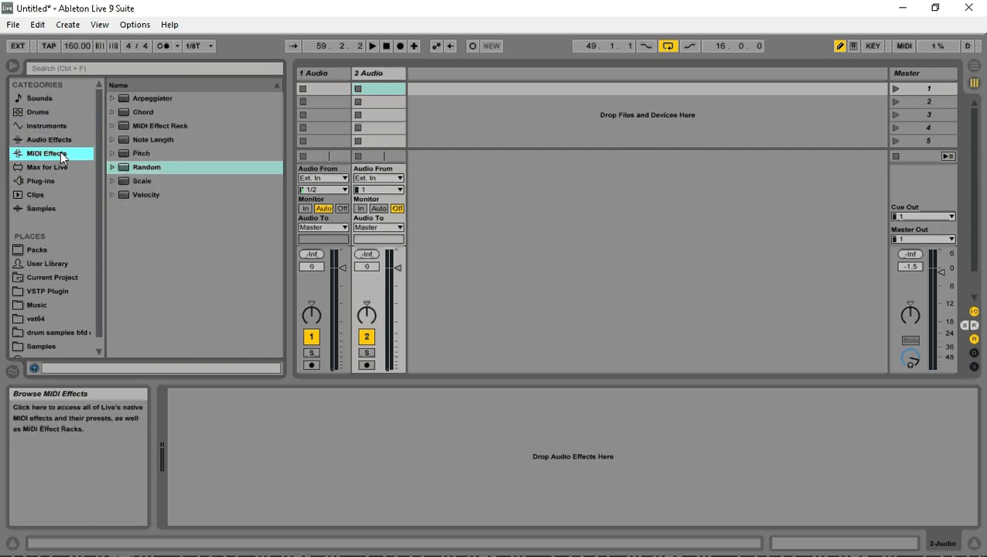
pyautogui.click(54, 167)
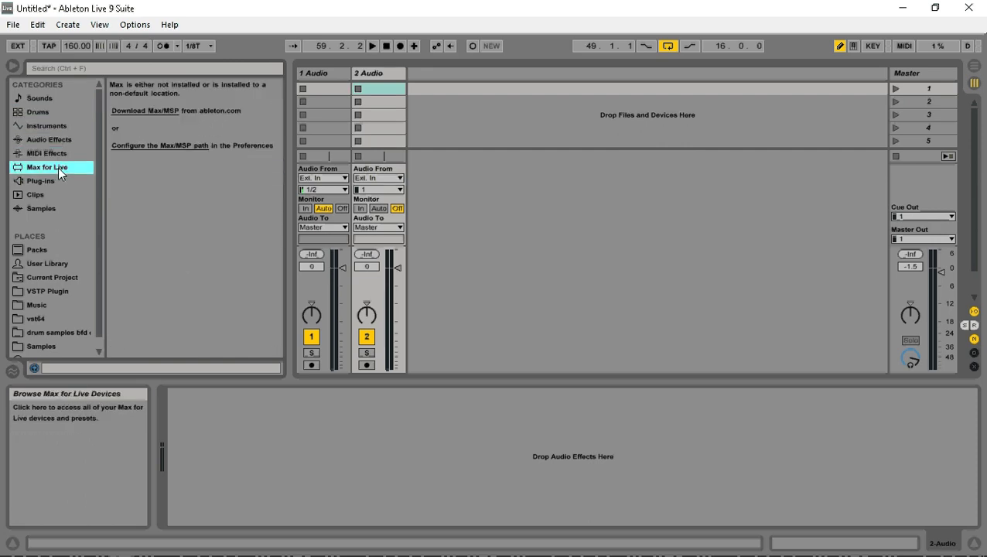
pyautogui.click(53, 182)
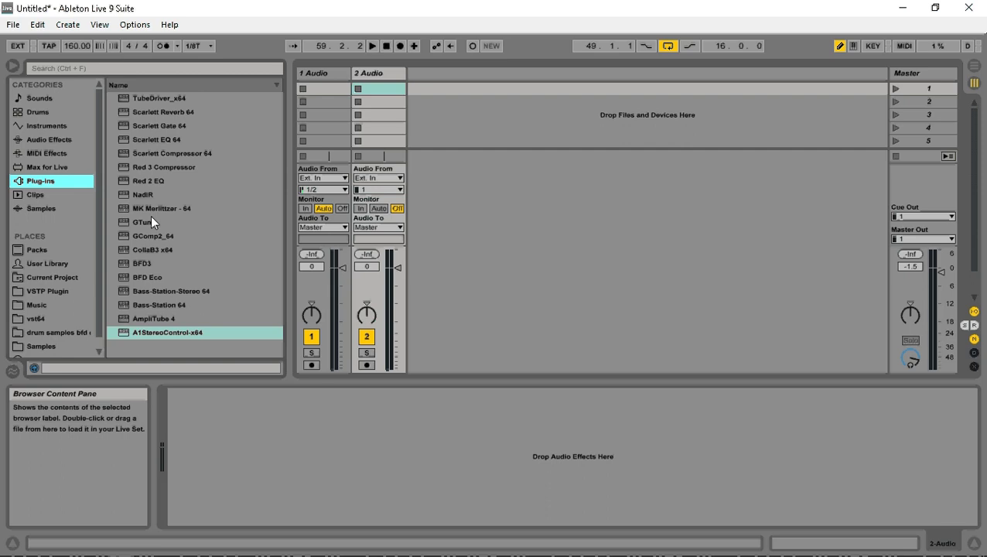
pyautogui.click(43, 195)
pyautogui.click(61, 210)
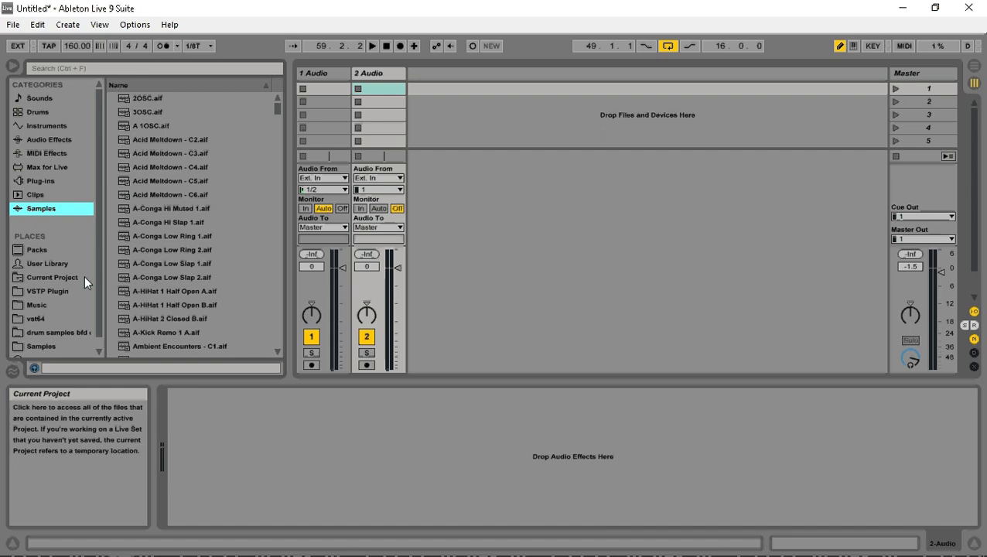
# Show the contents of the Music folder among the browser's places
pyautogui.scroll(-1, 83, 280)
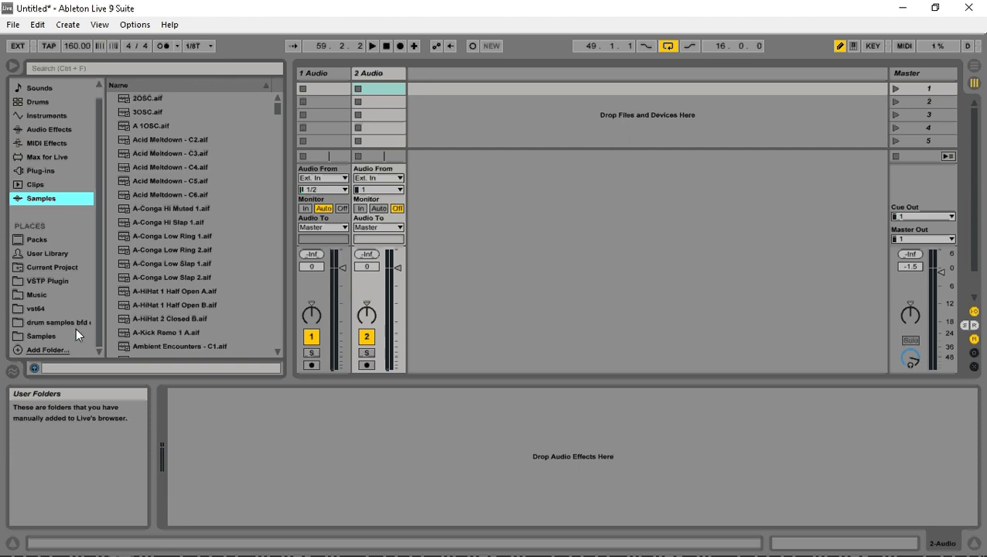
pyautogui.click(44, 295)
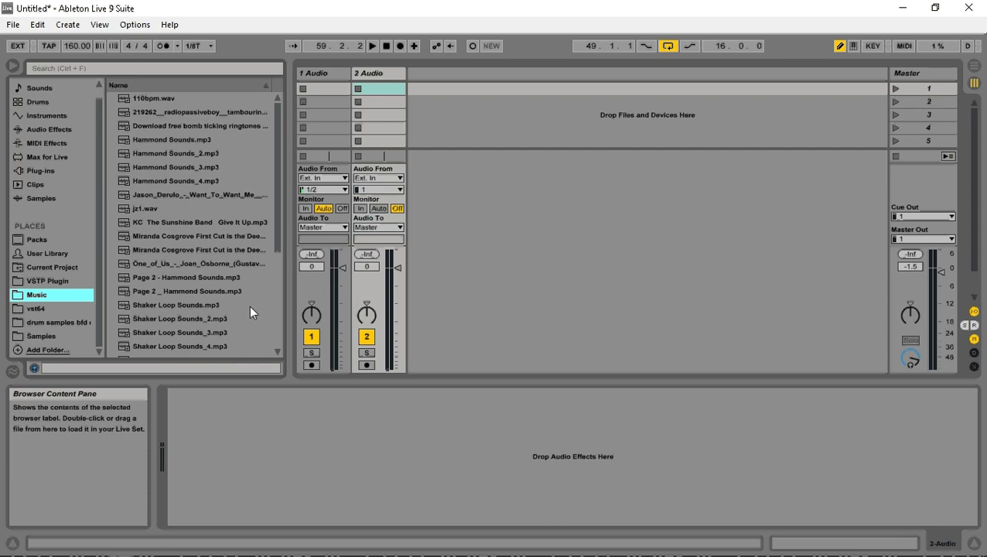
# Examine the content locations in the Library preferences, including the User Library folder chooser, and close the preferences without changes
pyautogui.click(135, 25)
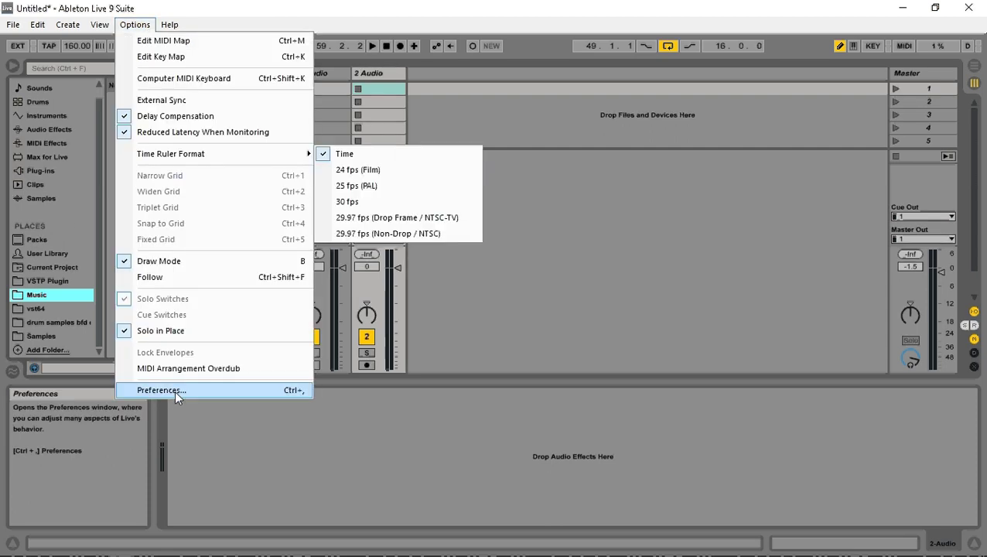
pyautogui.click(175, 390)
pyautogui.click(363, 213)
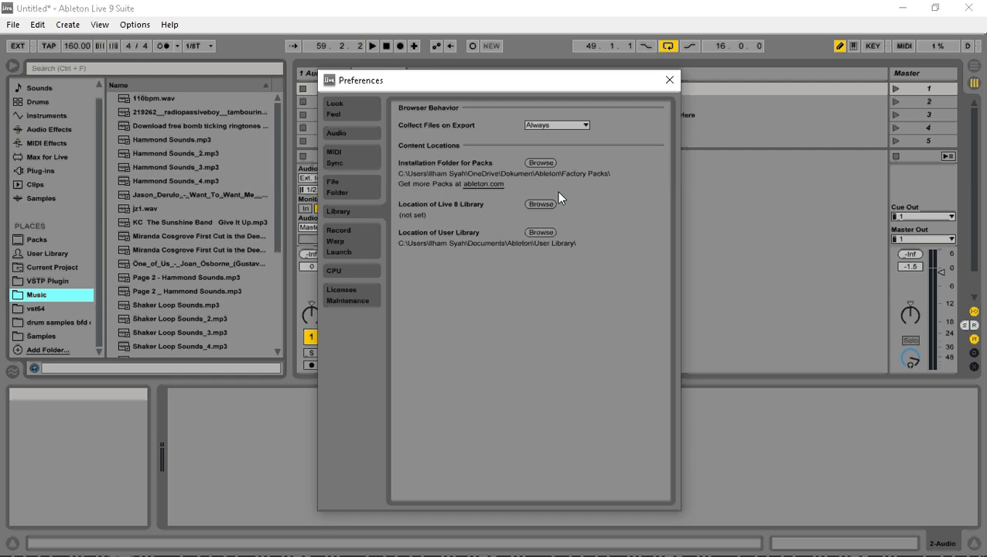
pyautogui.click(546, 232)
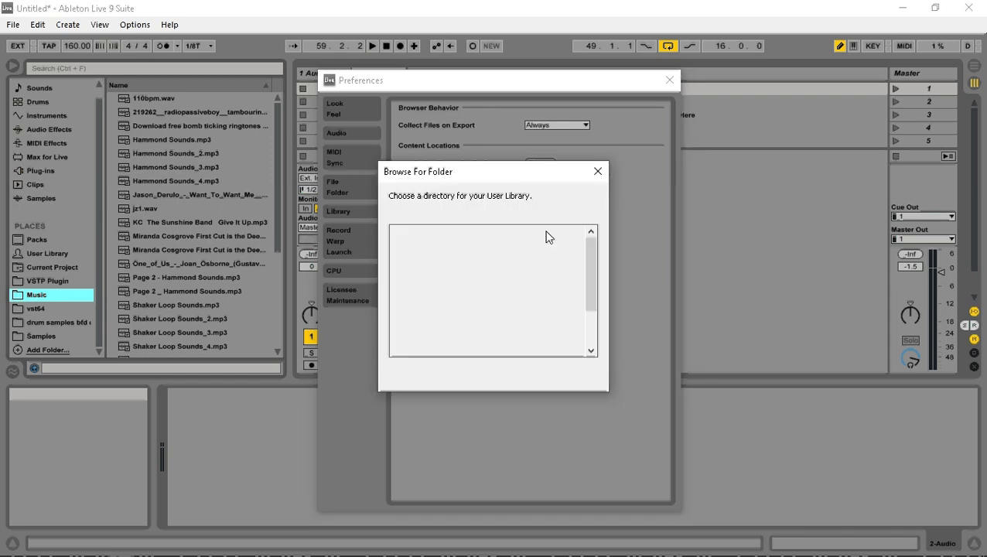
pyautogui.click(597, 171)
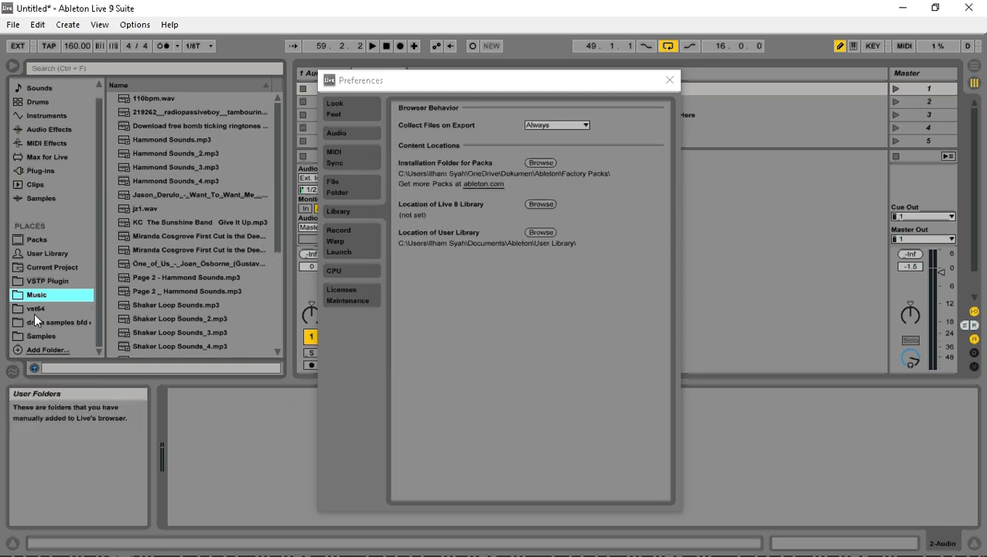
pyautogui.scroll(1, 34, 314)
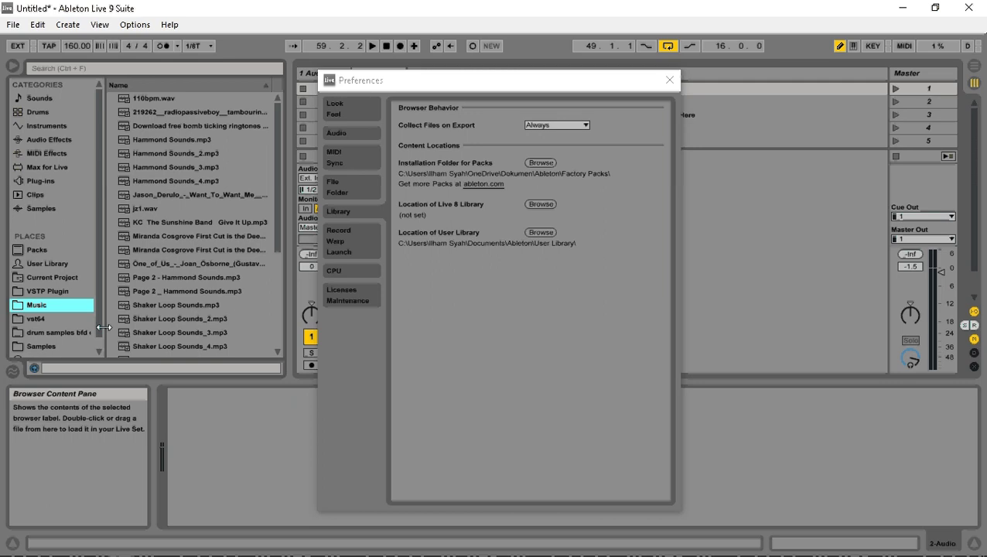
pyautogui.click(670, 80)
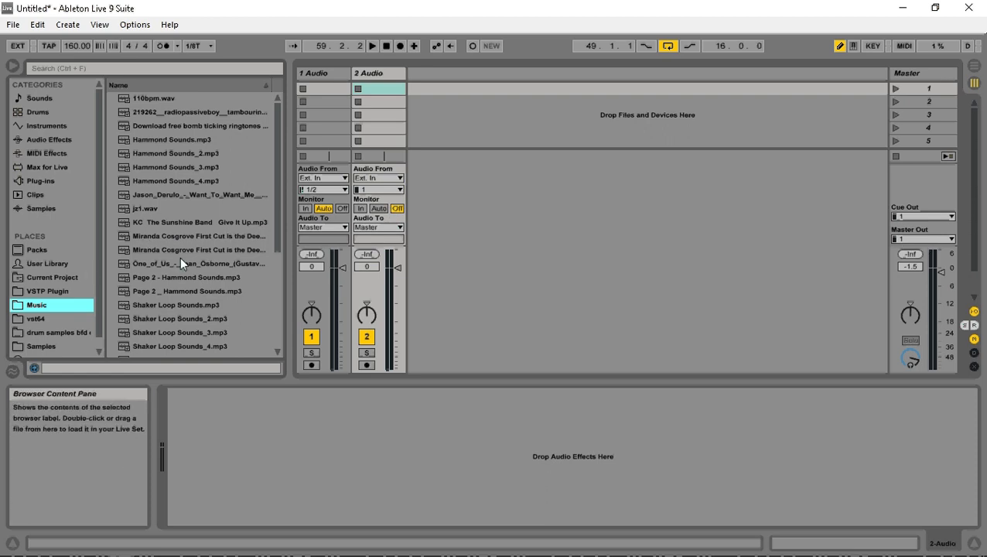
# Add Hammond Sounds_2.mp3 from the Music folder as a clip in the first slot of a new audio track
pyautogui.scroll(-3, 168, 281)
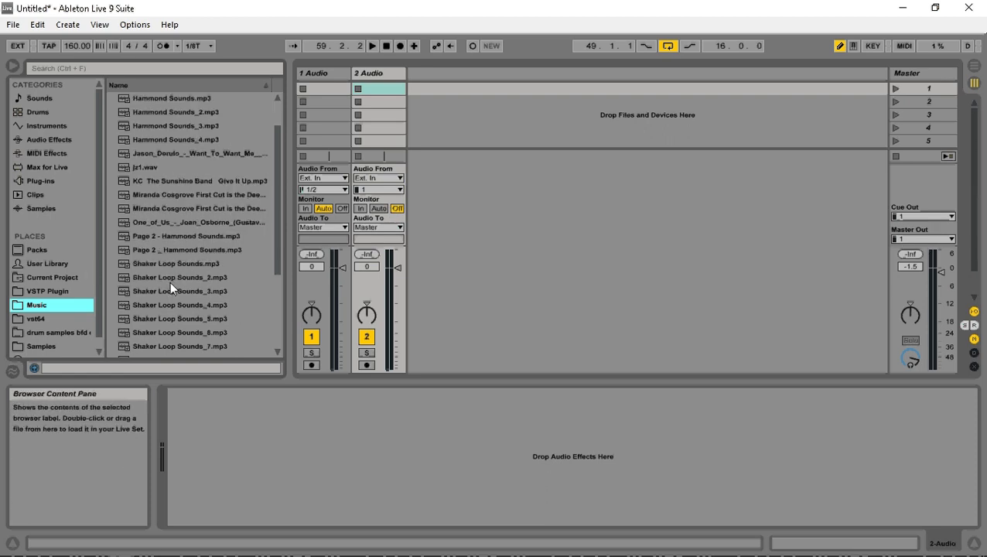
pyautogui.scroll(3, 170, 281)
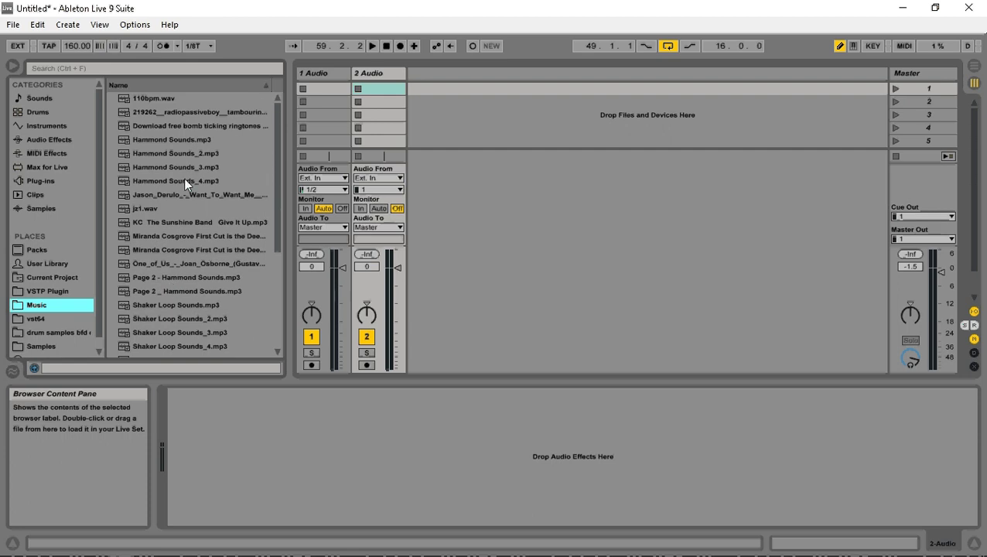
pyautogui.moveTo(186, 153); pyautogui.dragTo(438, 71)
pyautogui.moveTo(473, 75); pyautogui.dragTo(449, 89)
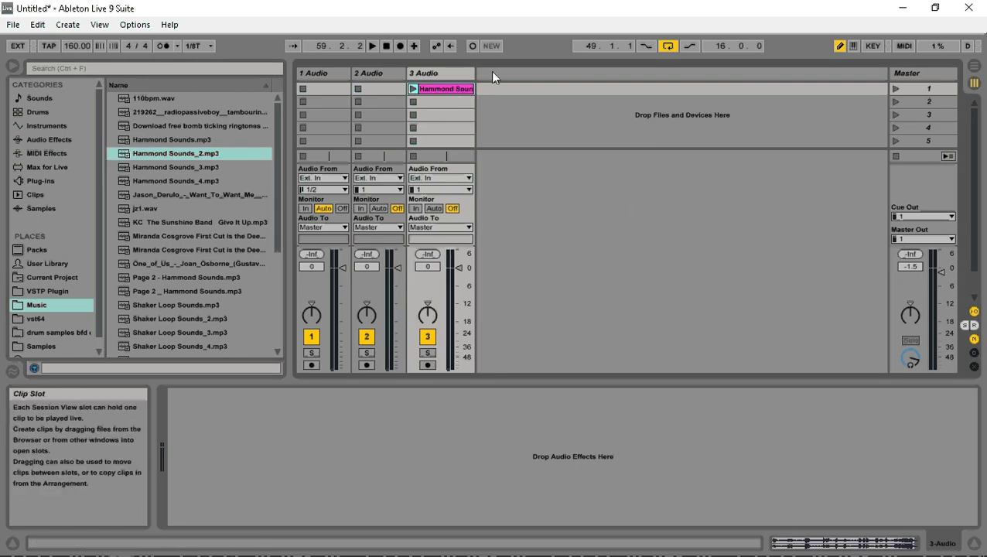
# Route the master output to stereo pair 1/2 and switch the metronome off
pyautogui.click(924, 240)
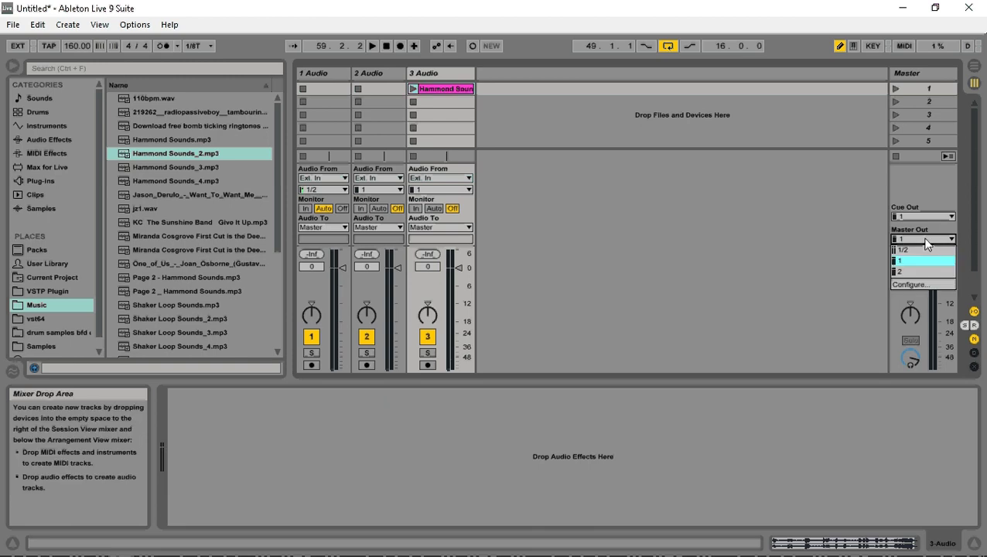
pyautogui.click(923, 241)
pyautogui.click(918, 240)
pyautogui.click(916, 249)
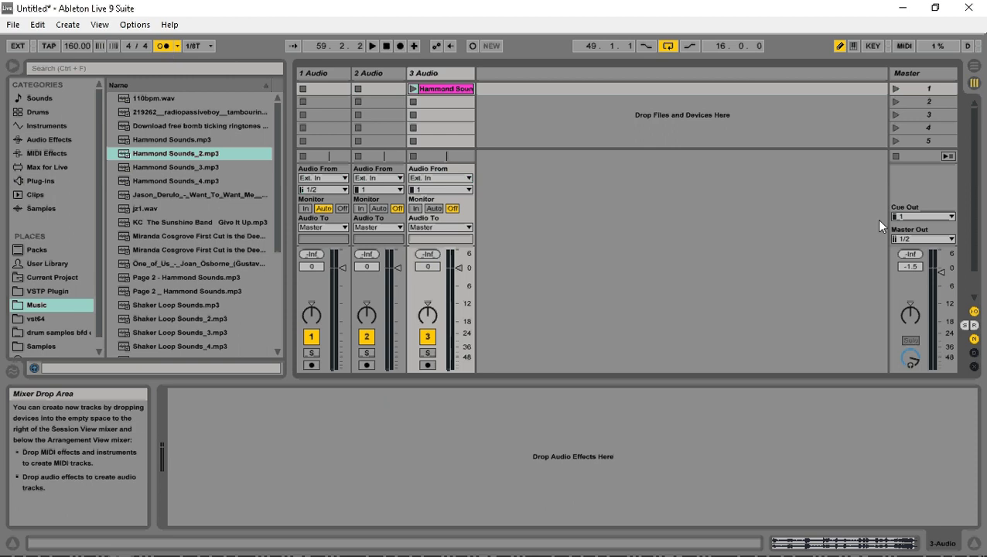
pyautogui.click(163, 46)
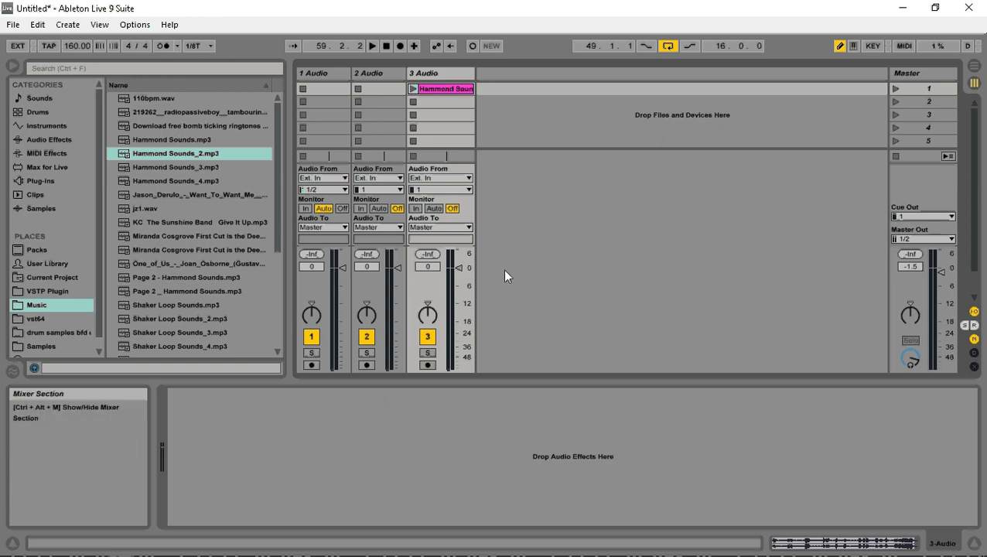
# Play the Hammond clip, add Shaker Loop Sounds.mp3 as a clip in a new audio track alongside it, and stop playback
pyautogui.click(412, 89)
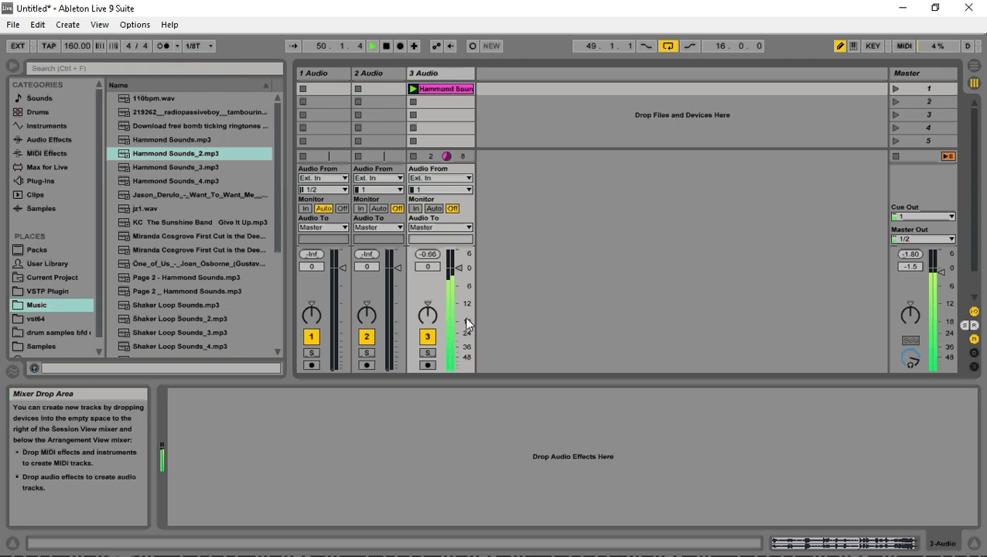
pyautogui.scroll(-2, 205, 290)
pyautogui.moveTo(188, 277); pyautogui.dragTo(500, 90)
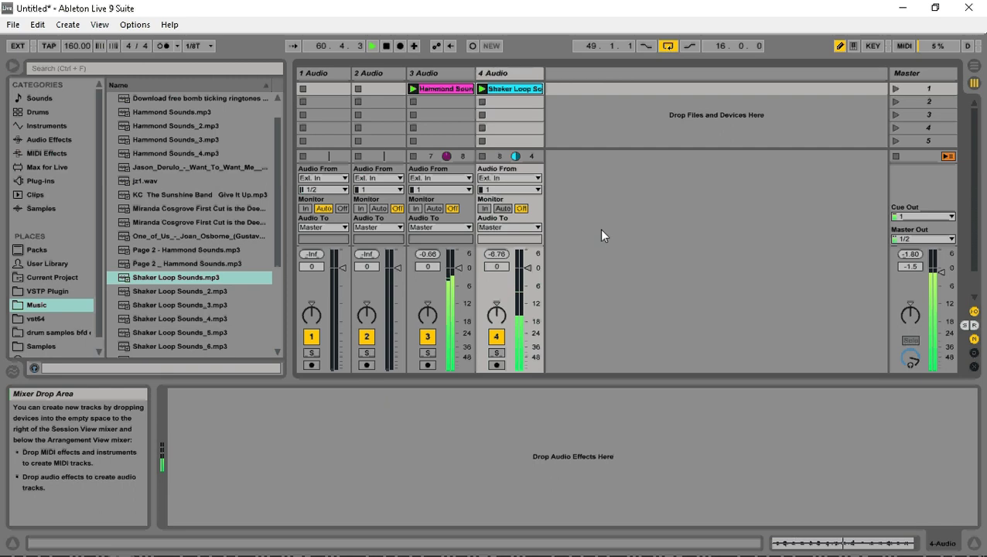
pyautogui.click(386, 46)
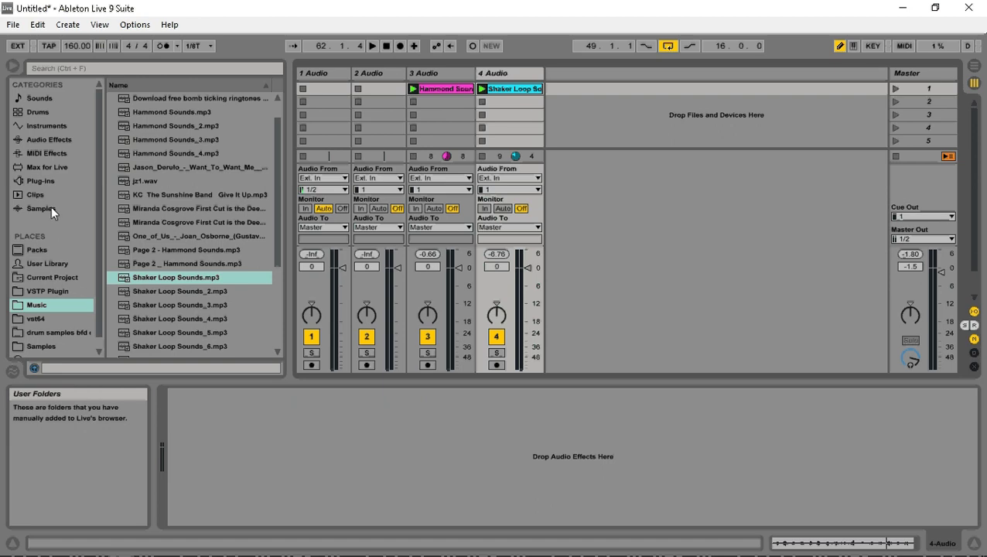
# Delete the two audio tracks holding the Hammond and Shaker Loop clips
pyautogui.rightClick(451, 74)
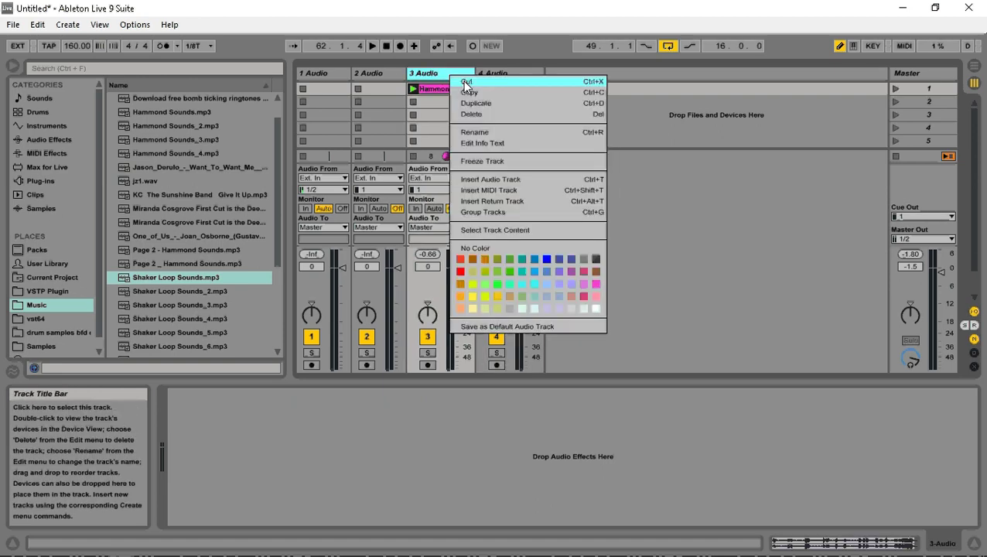
pyautogui.click(483, 117)
pyautogui.rightClick(452, 75)
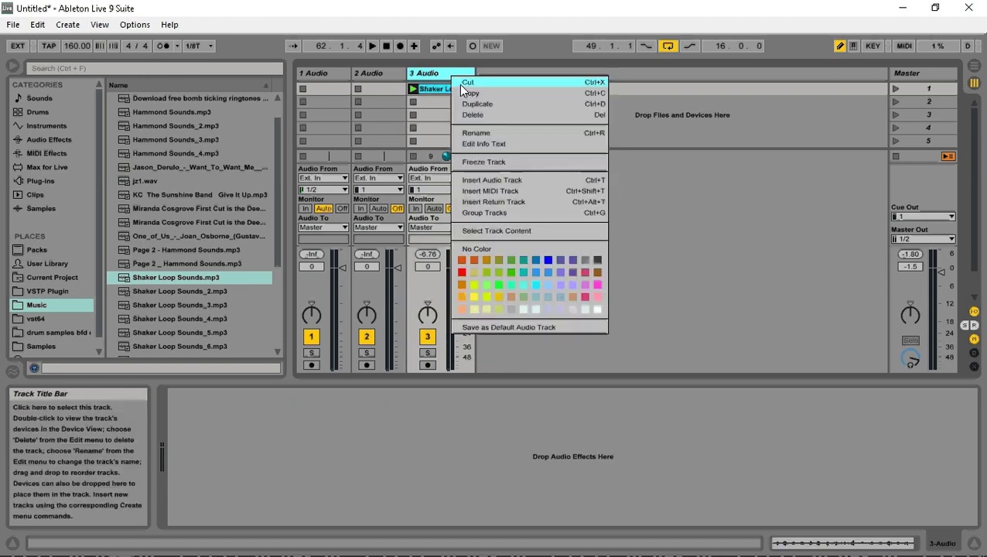
pyautogui.click(472, 115)
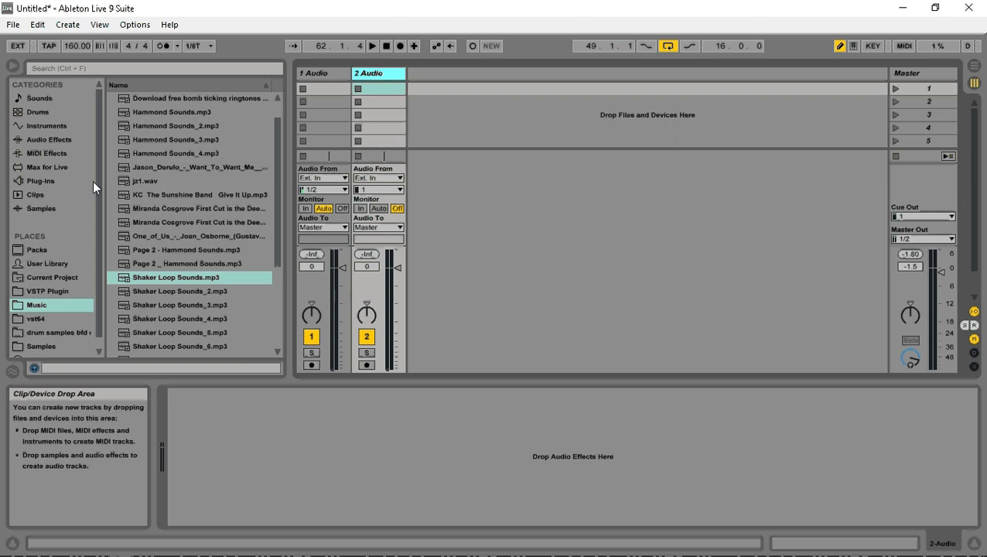
# Show the installed plug-ins in the browser's Plug-Ins category
pyautogui.click(53, 179)
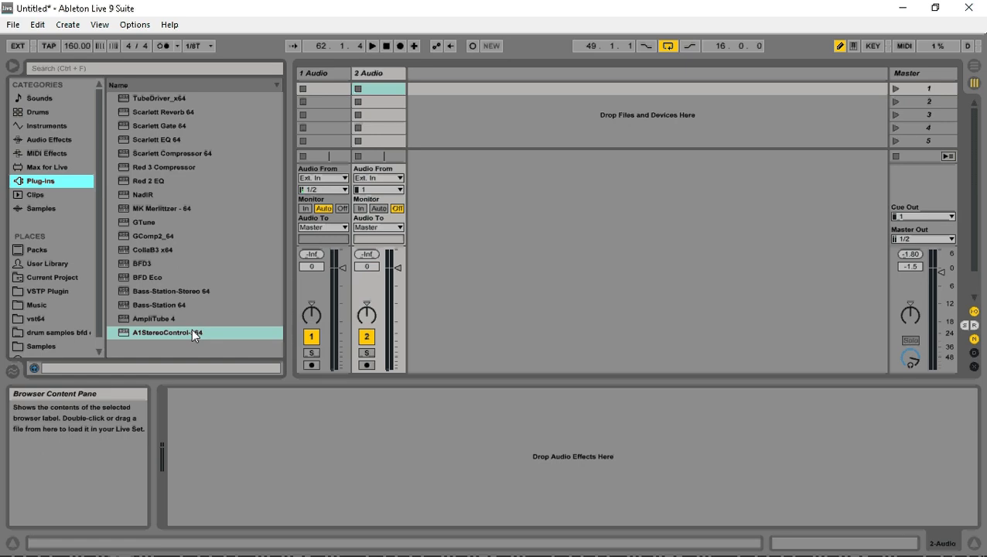
# Close the ASIO Control Panel, minimise the RECORDING folder window and switch back to Ableton Live
pyautogui.click(908, 12)
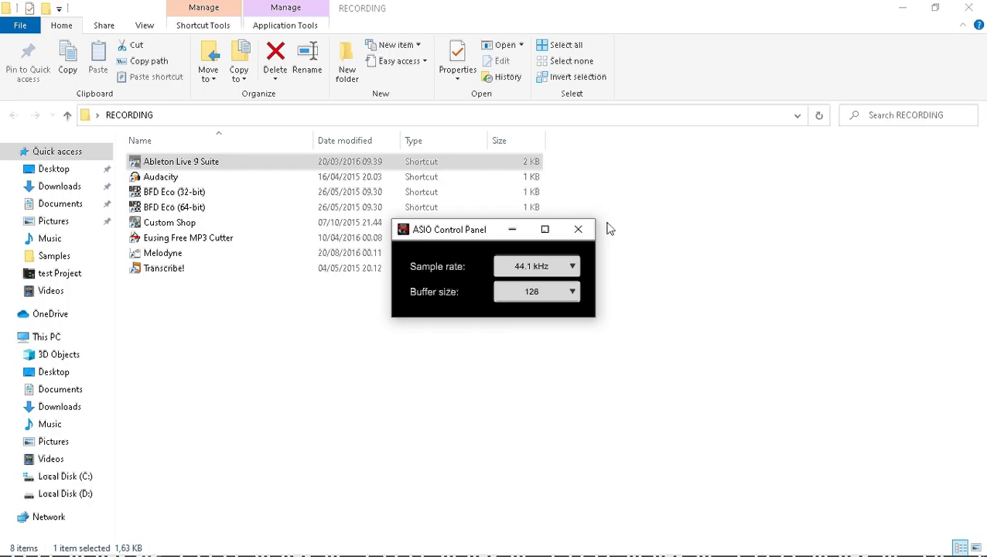
pyautogui.click(578, 232)
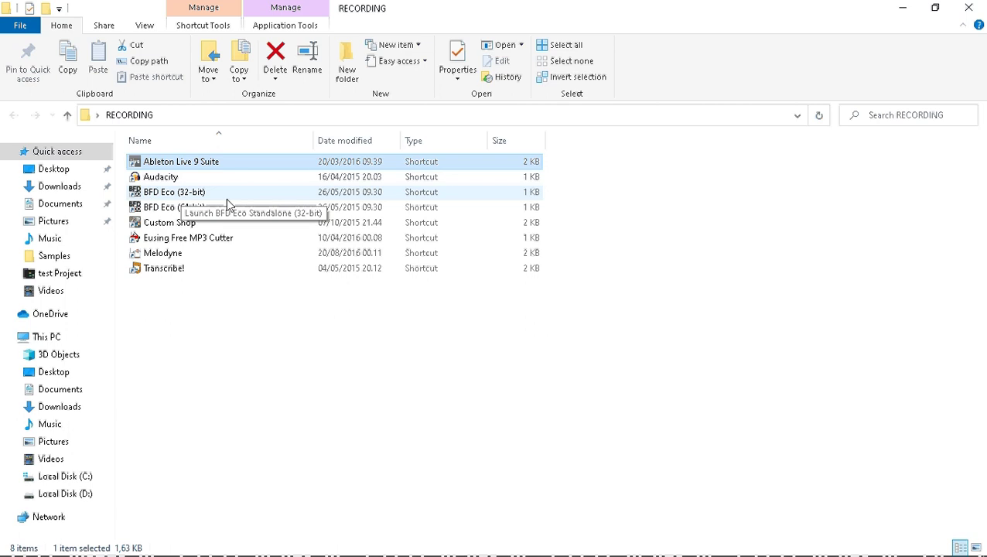
pyautogui.moveTo(236, 556)
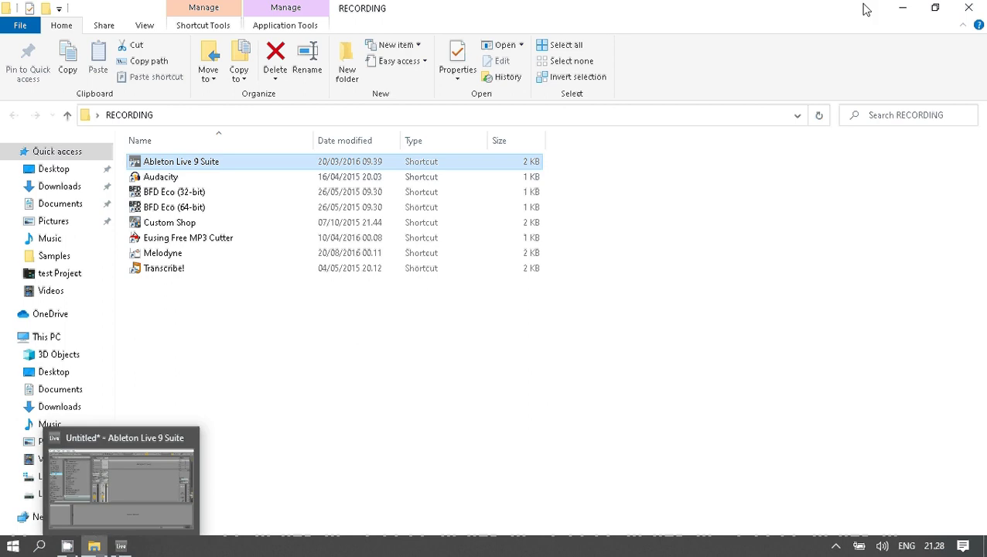
pyautogui.click(901, 9)
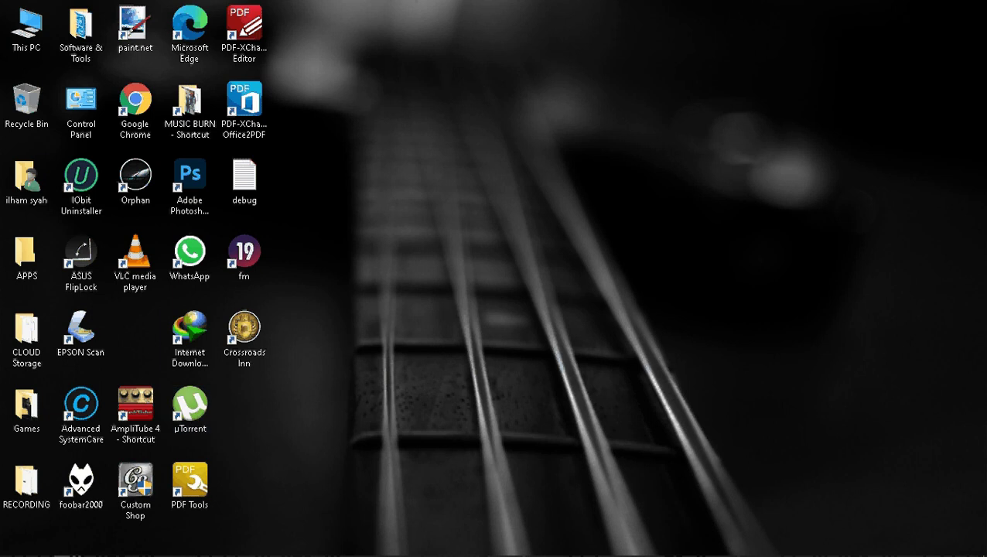
pyautogui.click(127, 549)
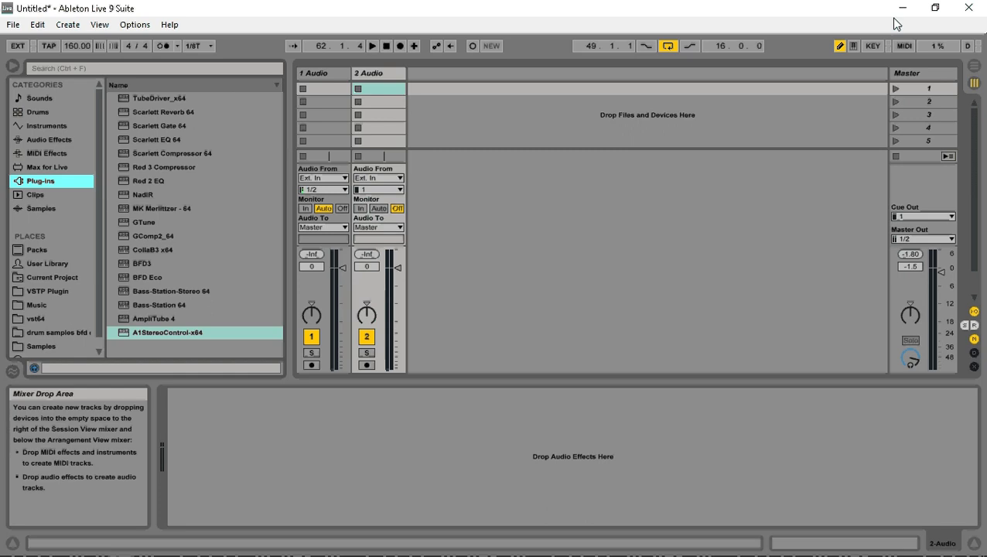
# Examine the plug-in sources in the File Folder preferences, find VSTP Plugin in the VST custom folder chooser, and cancel the chooser
pyautogui.click(130, 25)
pyautogui.click(190, 386)
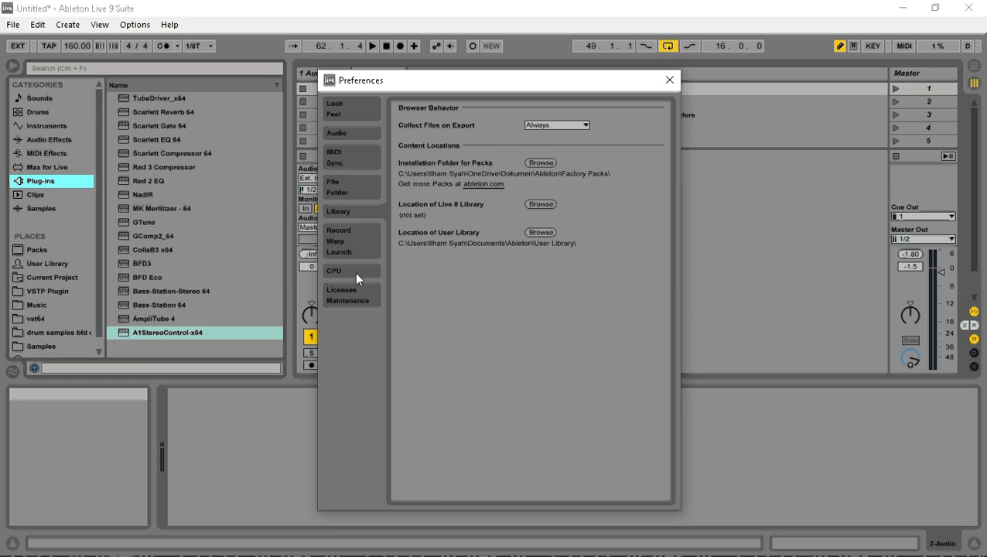
pyautogui.click(358, 191)
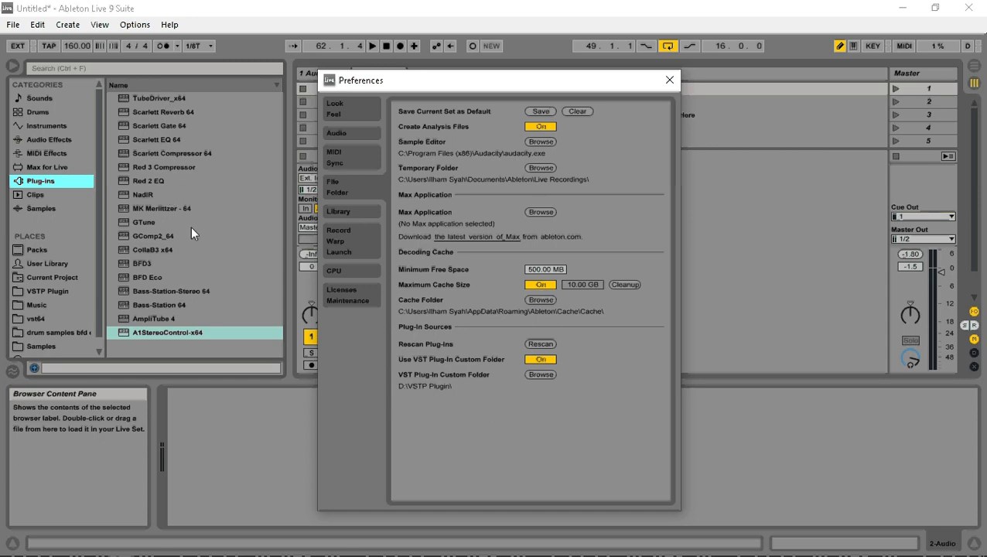
pyautogui.click(541, 375)
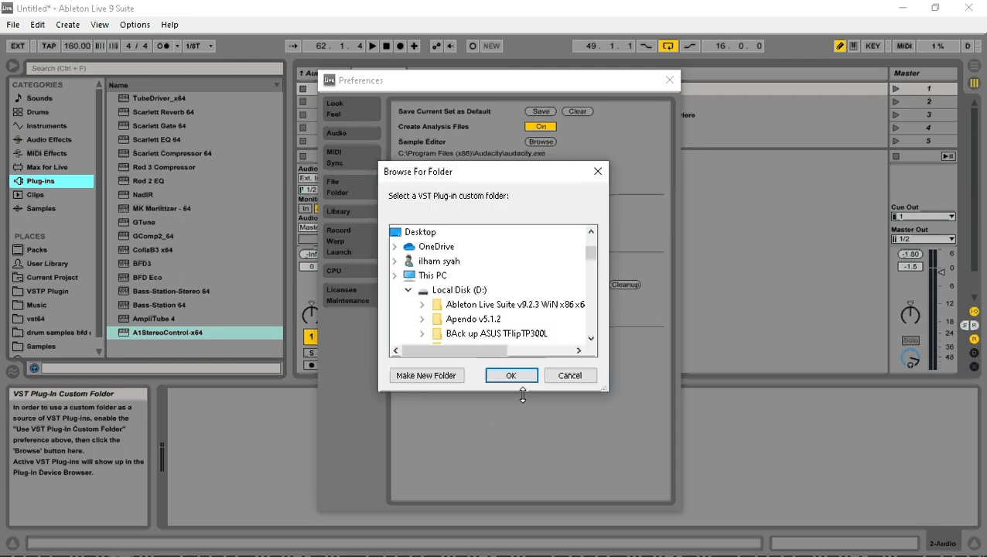
pyautogui.scroll(-10, 502, 337)
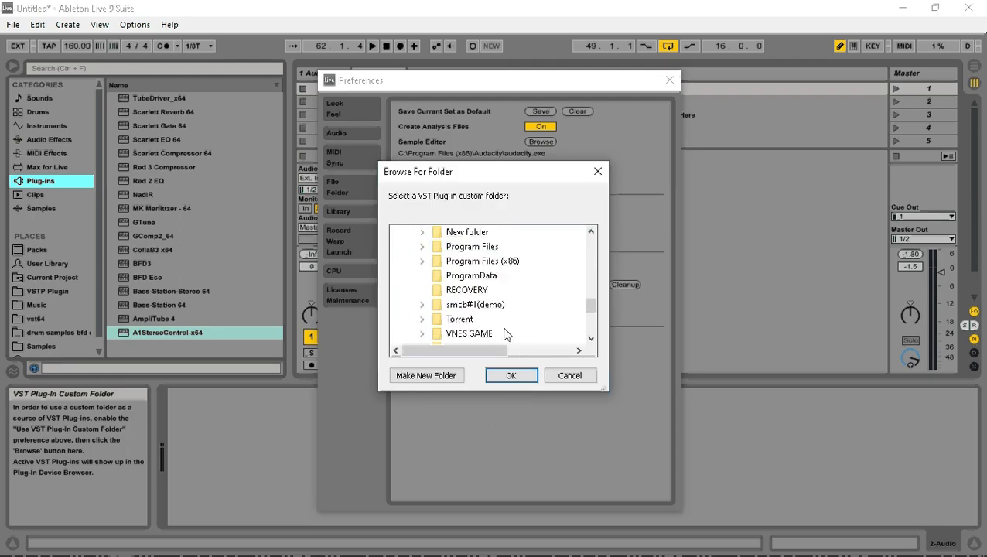
pyautogui.scroll(-1, 503, 334)
pyautogui.scroll(3, 504, 334)
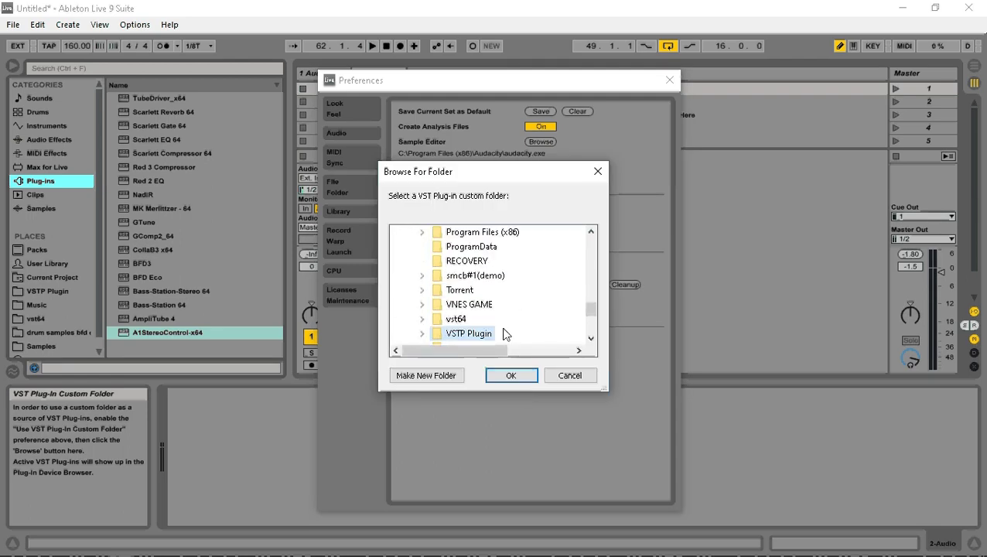
pyautogui.scroll(-1, 503, 334)
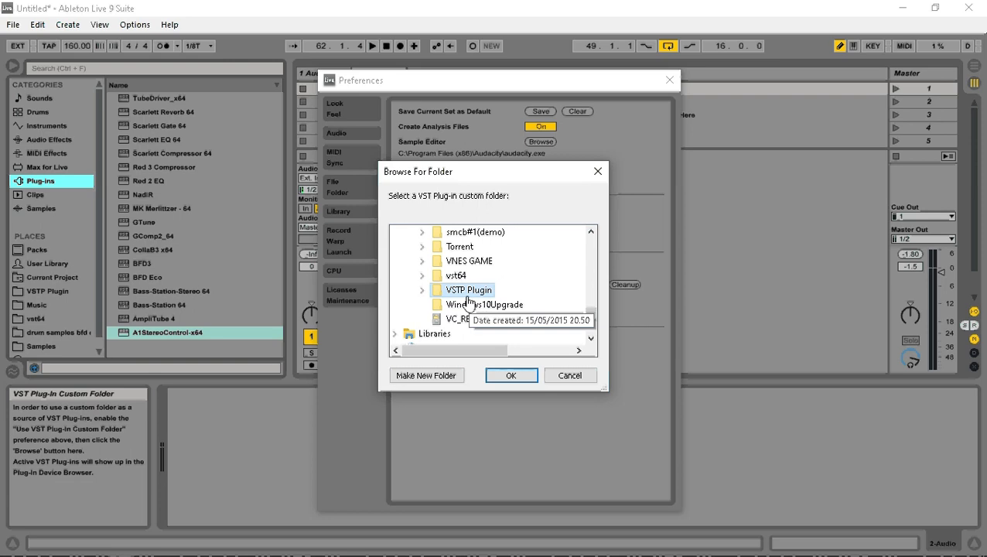
pyautogui.click(488, 297)
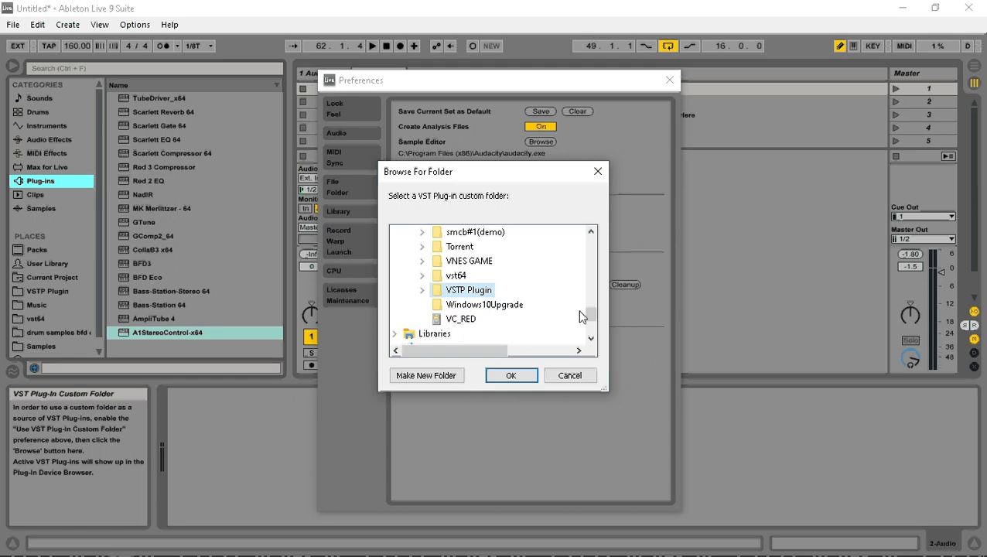
pyautogui.click(572, 376)
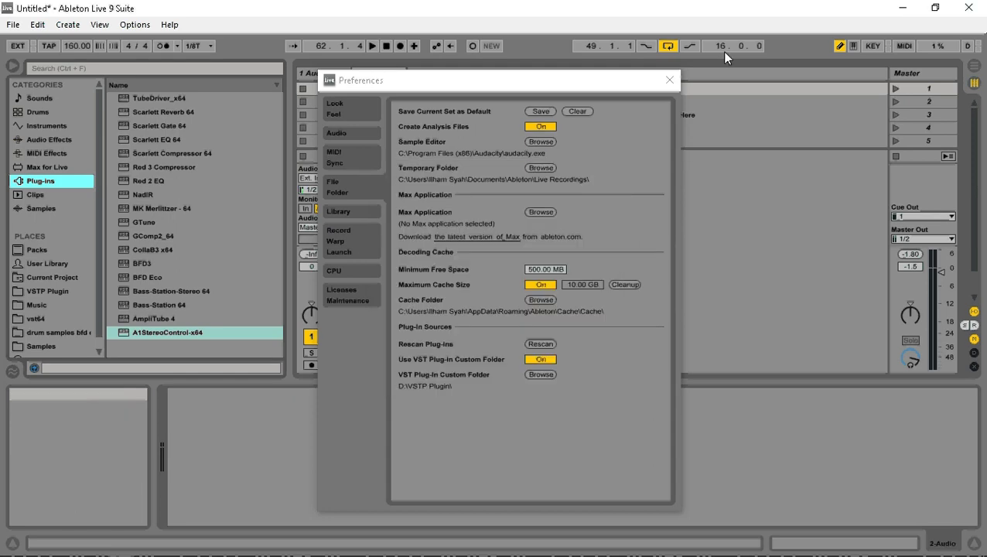
# Switch to File Explorer and examine the plug-in files in the VSTP Plugin folder on Local Disk (D:)
pyautogui.click(903, 8)
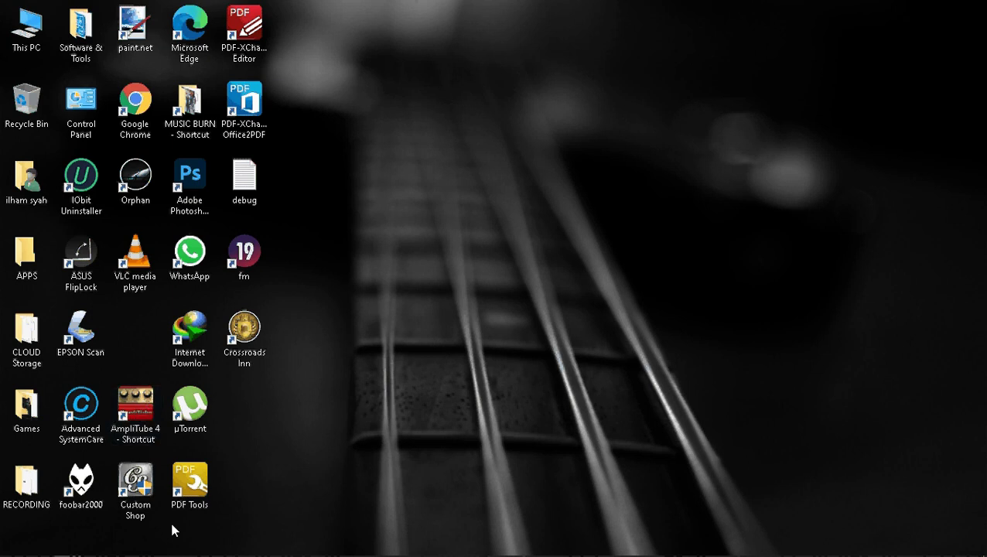
pyautogui.moveTo(71, 544)
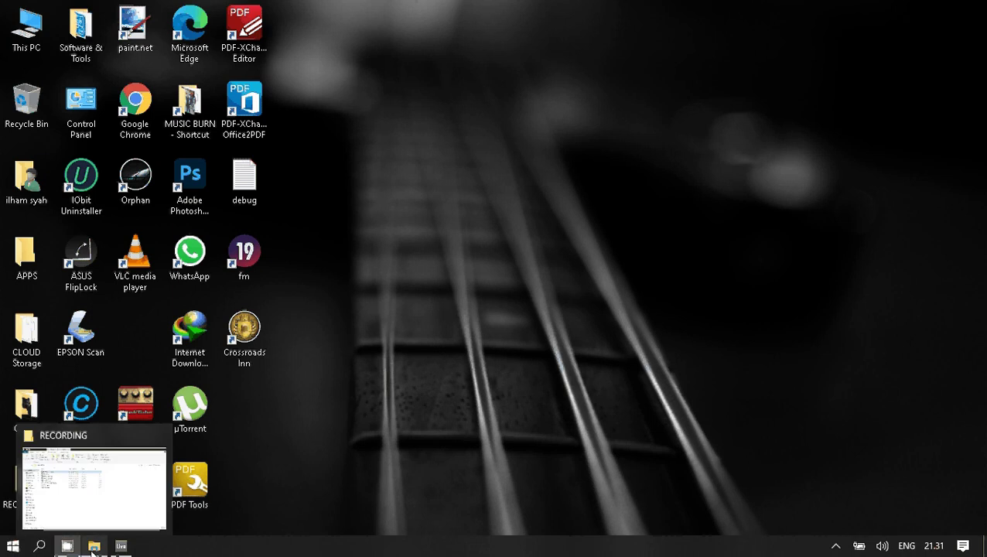
pyautogui.click(86, 492)
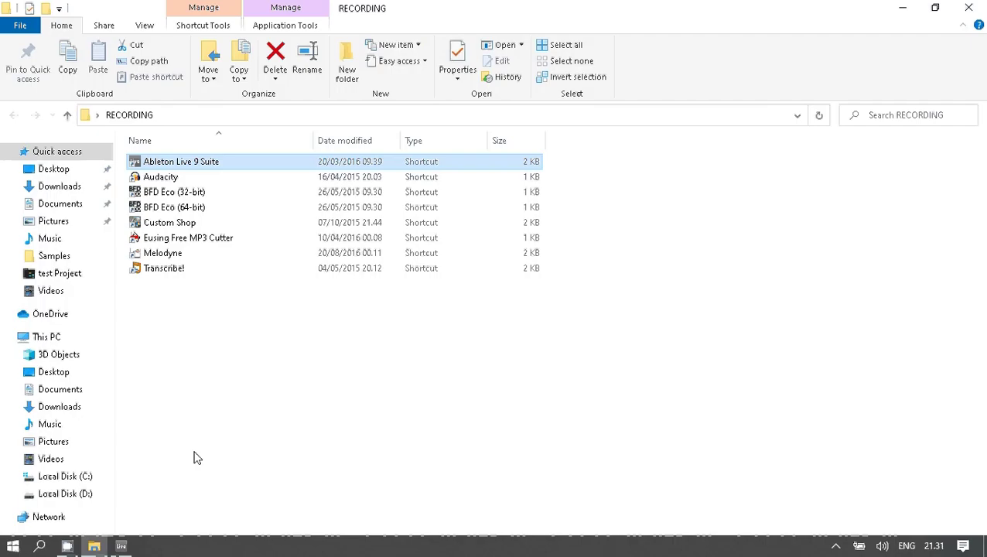
pyautogui.click(81, 494)
pyautogui.scroll(-3, 240, 438)
pyautogui.scroll(-3, 240, 438)
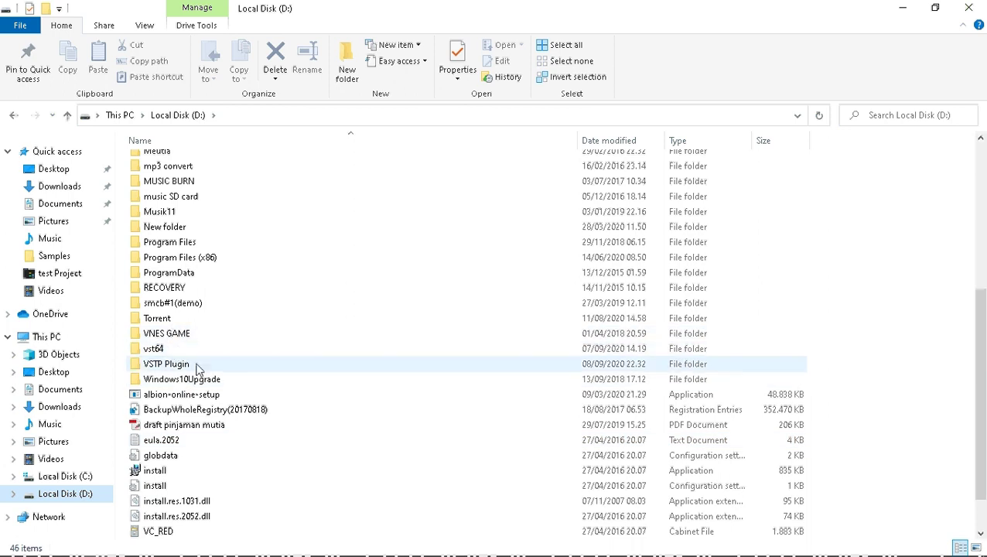
pyautogui.doubleClick(169, 372)
pyautogui.scroll(-5, 227, 336)
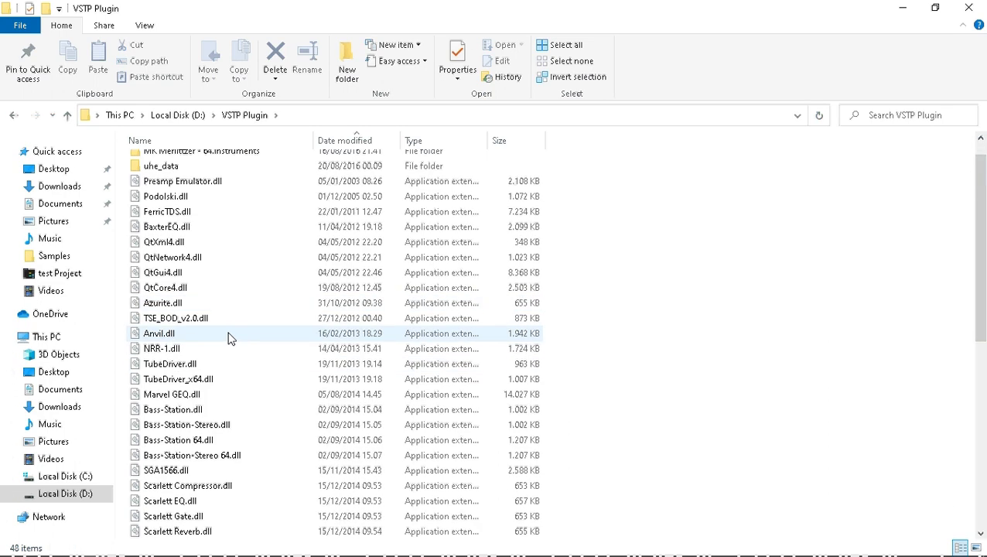
pyautogui.scroll(-5, 228, 336)
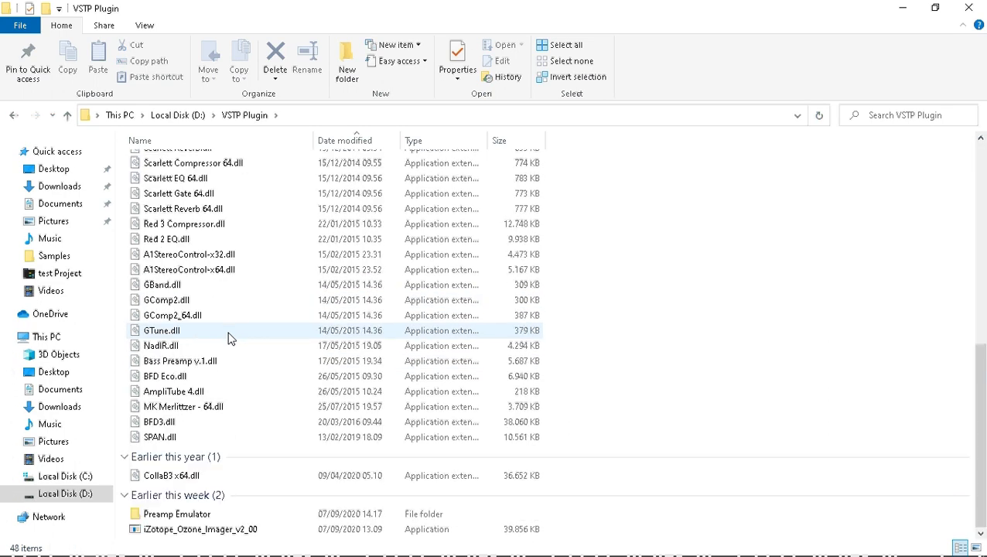
pyautogui.moveTo(206, 347)
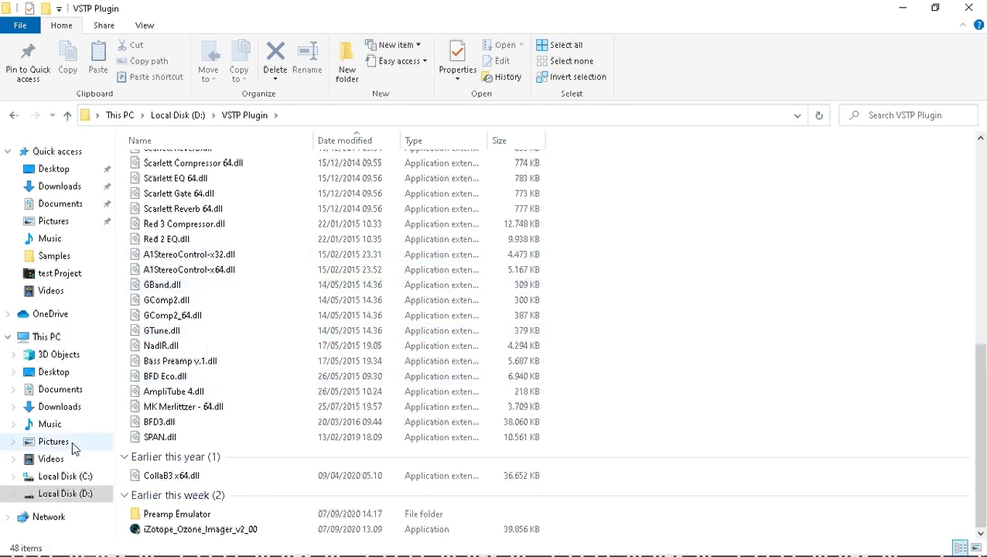
pyautogui.scroll(3, 722, 321)
pyautogui.scroll(6, 696, 321)
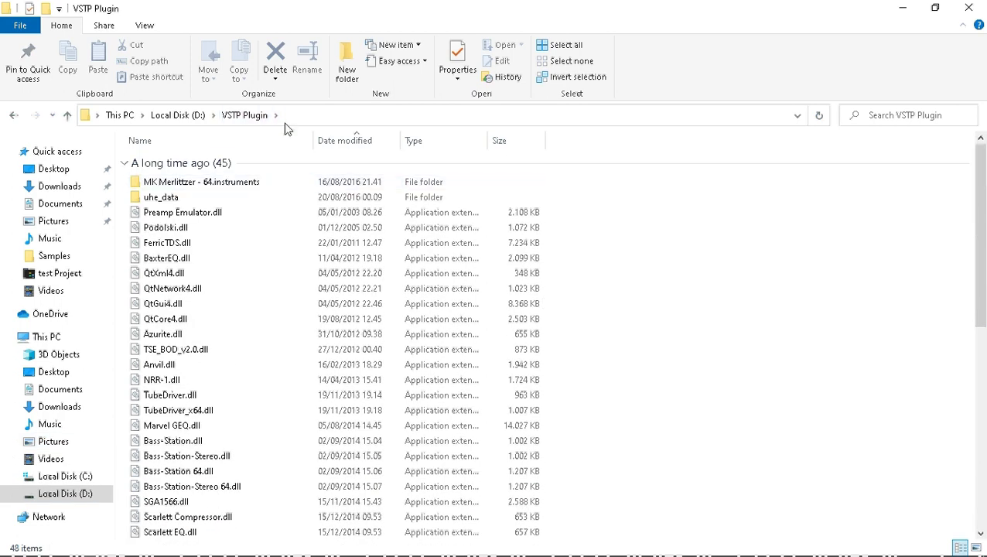
# Switch back to Ableton Live, view the VST Plug-In Custom Folder chooser again and cancel it
pyautogui.moveTo(258, 553)
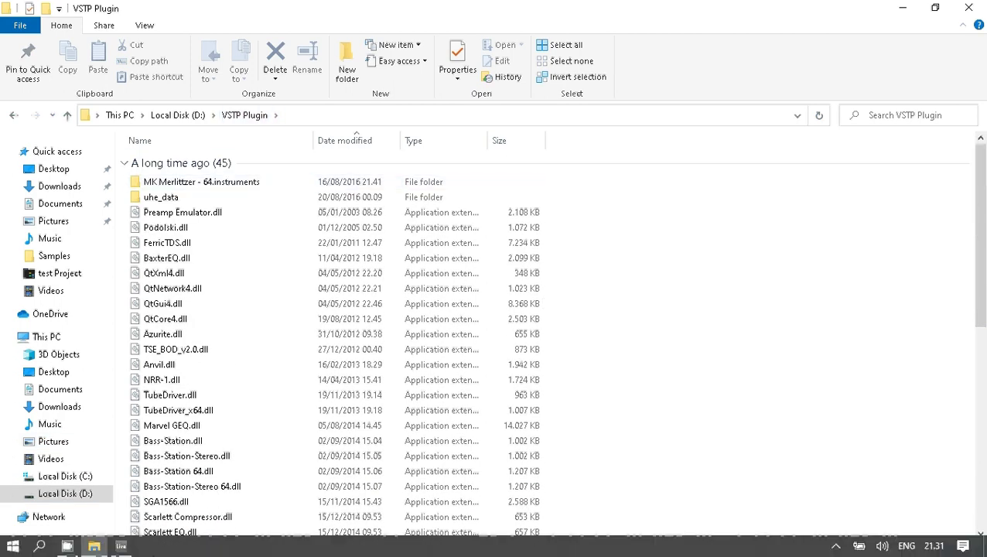
pyautogui.click(121, 546)
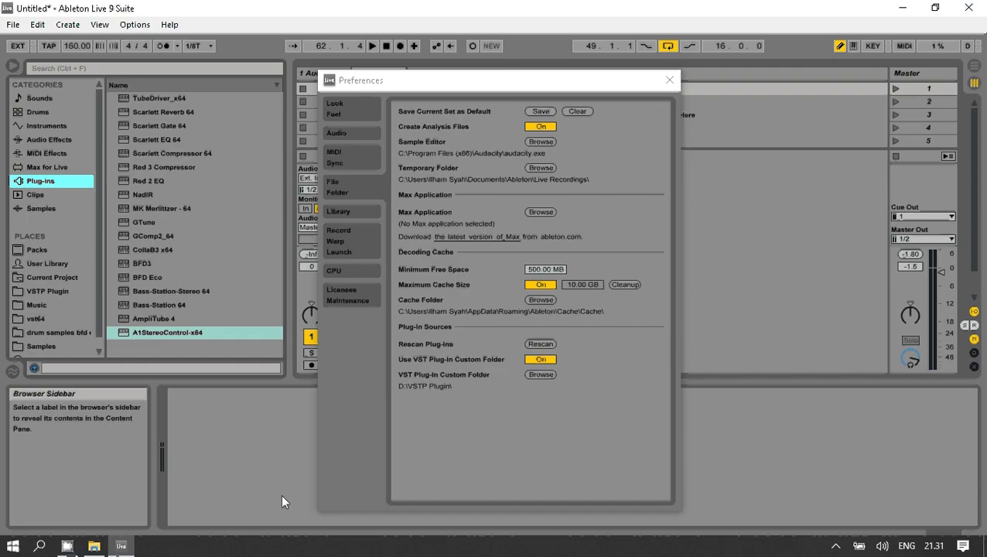
pyautogui.click(541, 374)
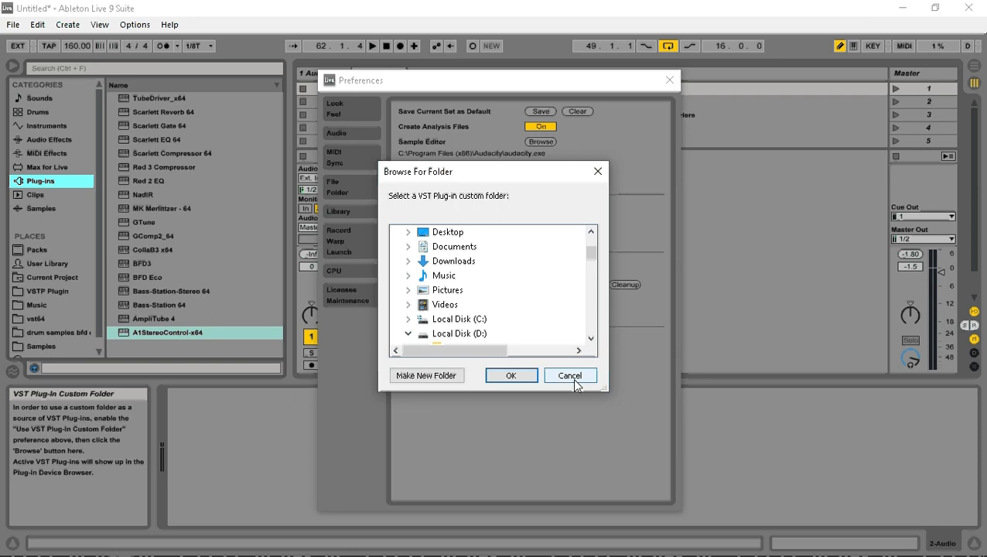
pyautogui.click(572, 377)
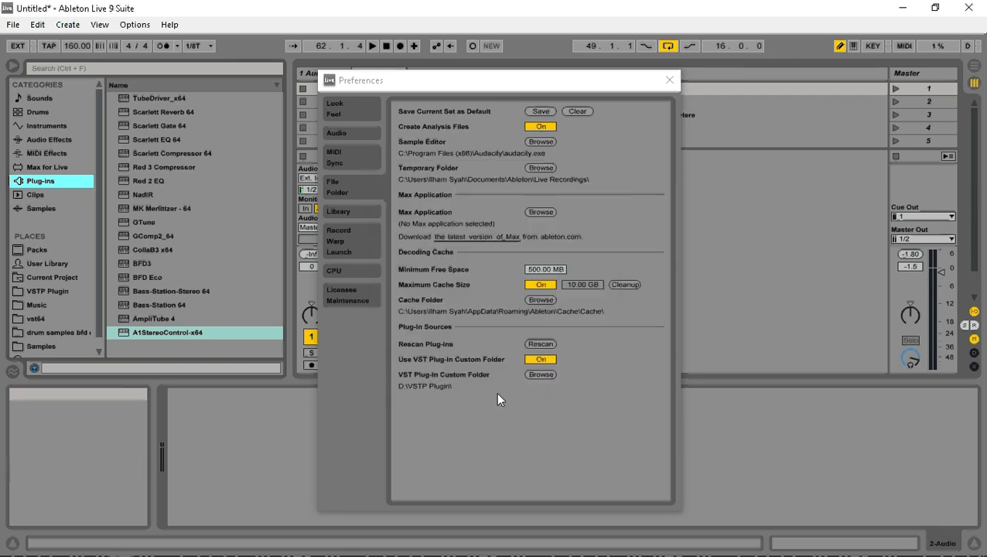
# Close the Preferences window, switch to File Explorer and examine the plug-in files in the VSTP Plugin folder
pyautogui.click(669, 81)
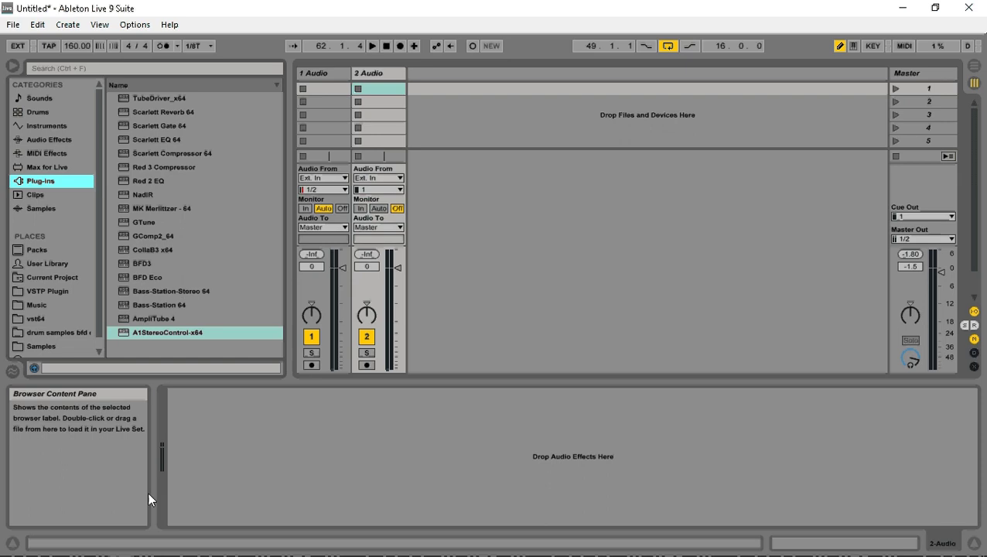
pyautogui.click(95, 545)
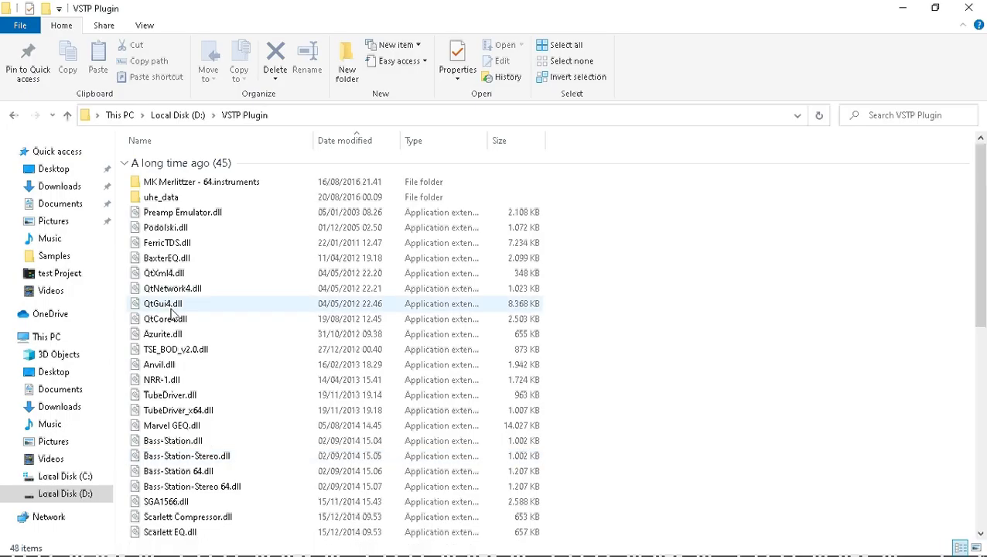
pyautogui.scroll(-2, 325, 322)
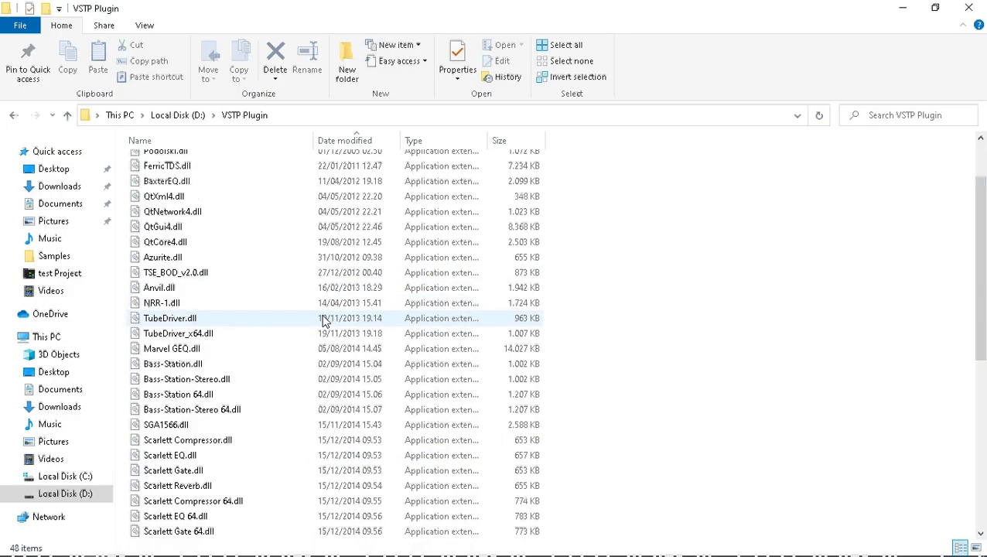
pyautogui.scroll(-4, 325, 320)
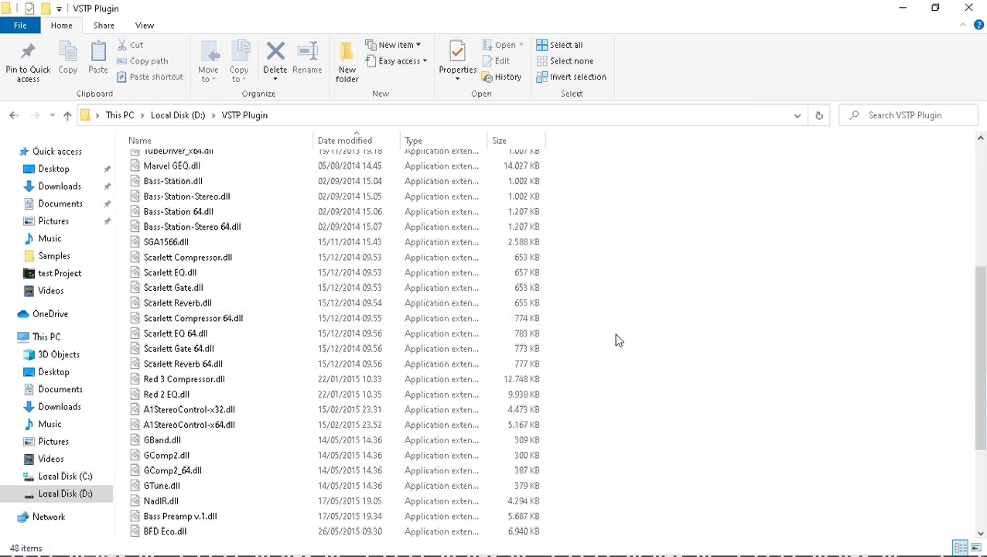
pyautogui.scroll(6, 703, 394)
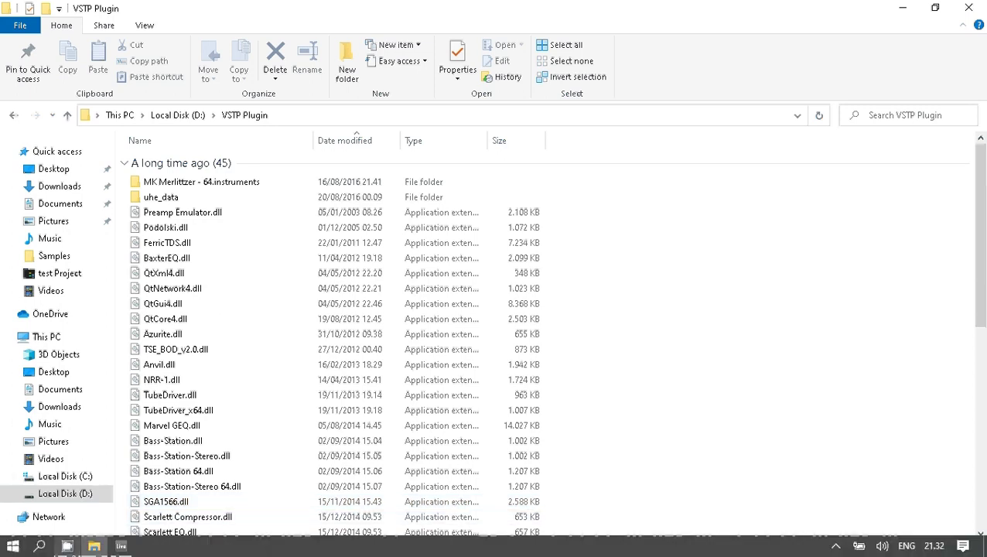
# Switch back to Ableton Live and step through the browser's plug-ins from TubeDriver_x64 down to Red 2 EQ
pyautogui.click(116, 547)
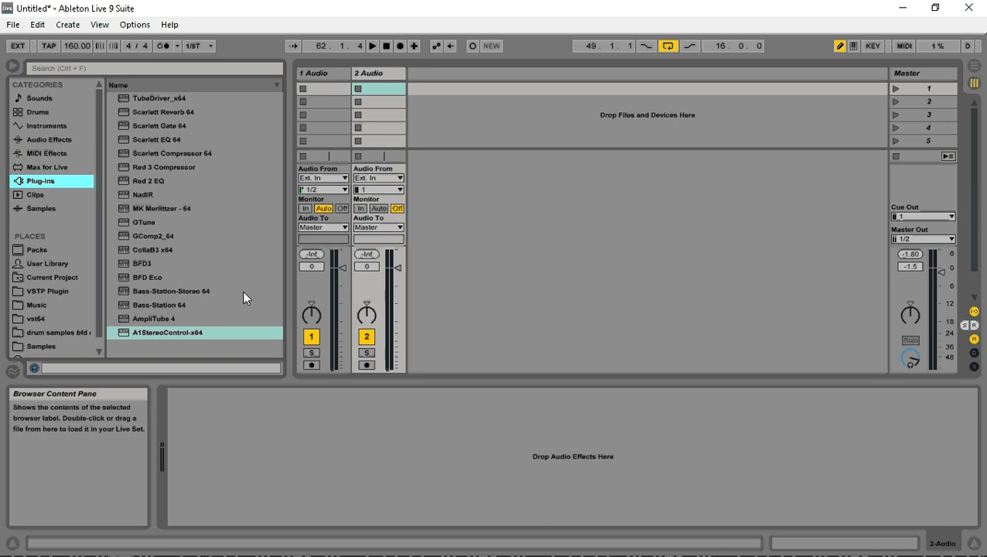
pyautogui.click(179, 98)
pyautogui.click(177, 112)
pyautogui.click(179, 125)
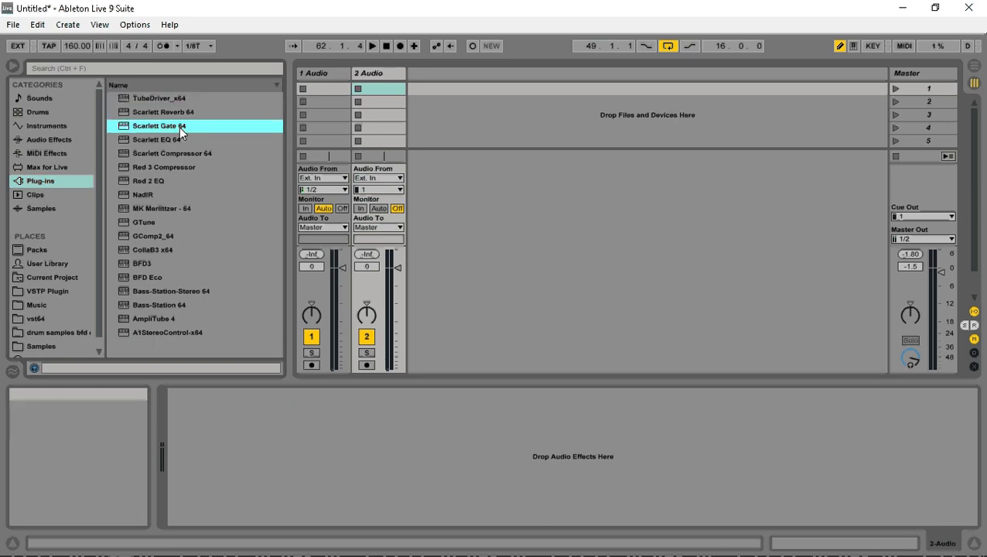
pyautogui.click(177, 139)
pyautogui.click(177, 152)
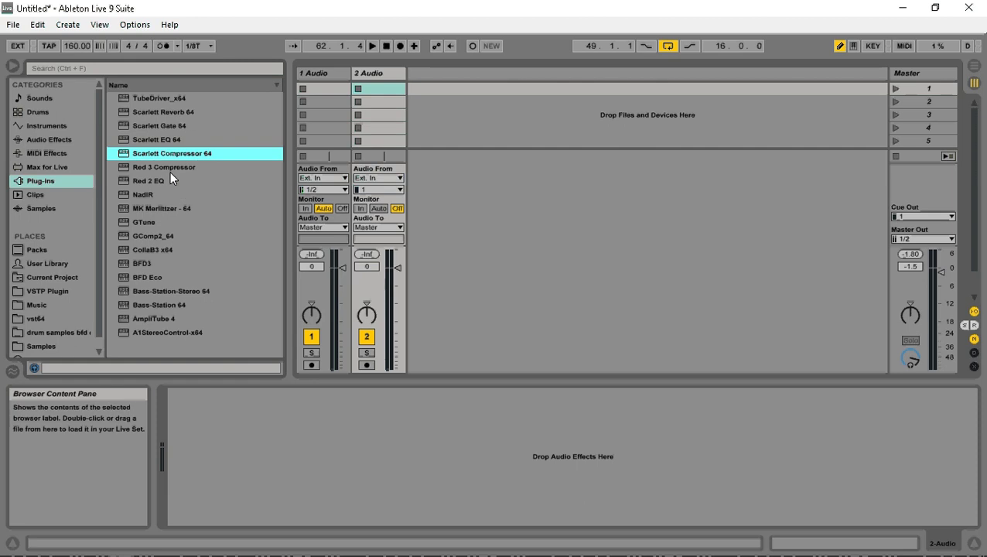
pyautogui.click(169, 169)
pyautogui.click(166, 181)
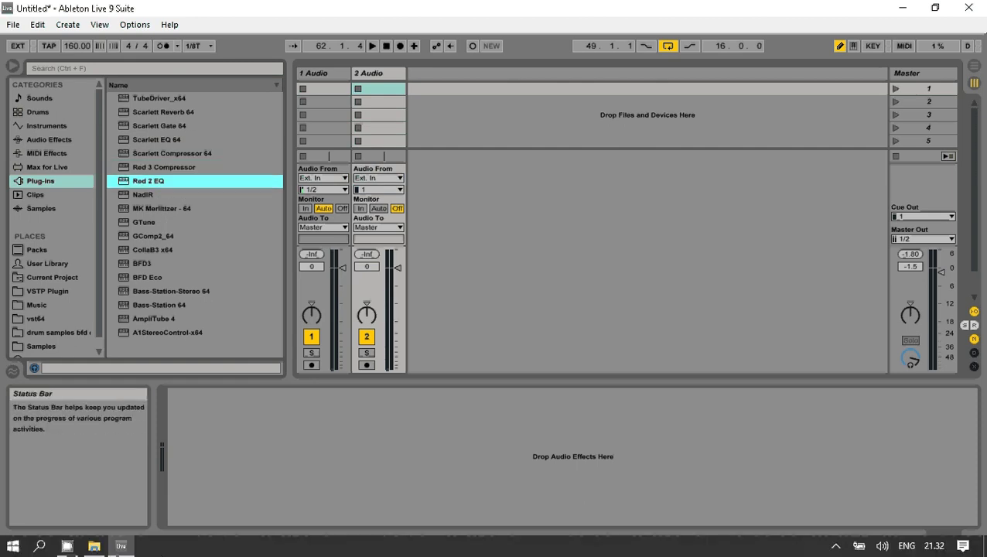
# Switch to File Explorer and look over the VSTP Plugin folder's .dll files once more
pyautogui.click(94, 546)
pyautogui.scroll(-3, 235, 372)
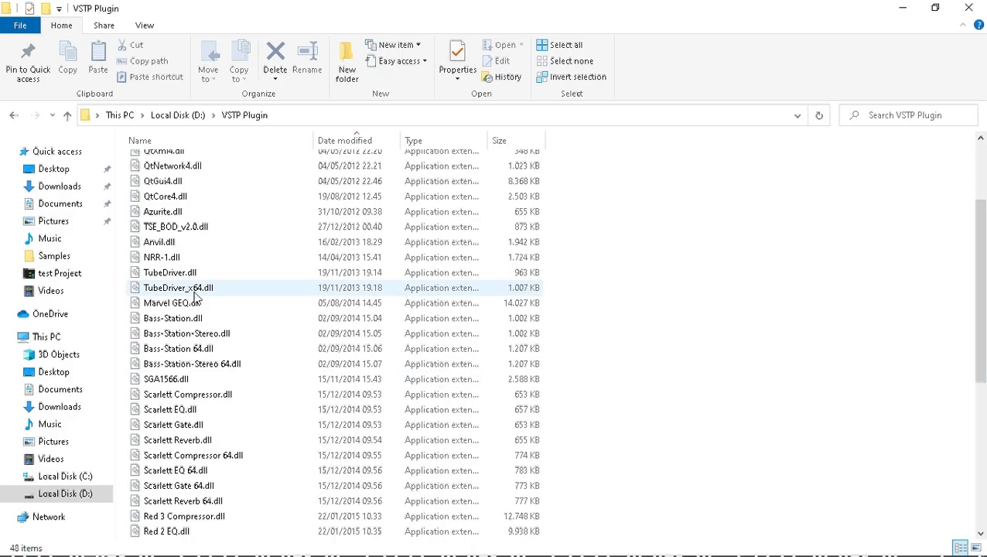
pyautogui.scroll(3, 205, 289)
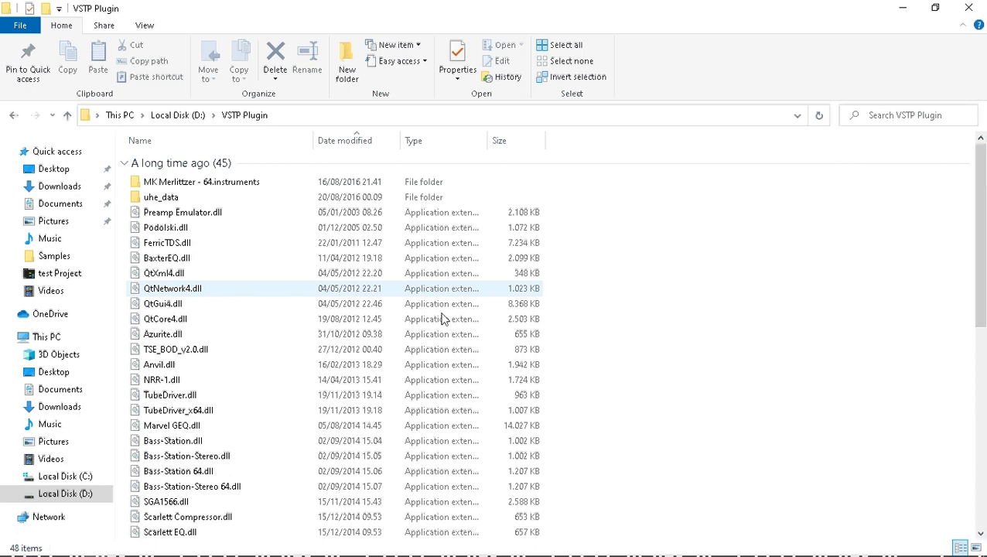
# Return to Ableton Live, view the plug-in sources in the File Folder preferences and close the Preferences window
pyautogui.click(122, 544)
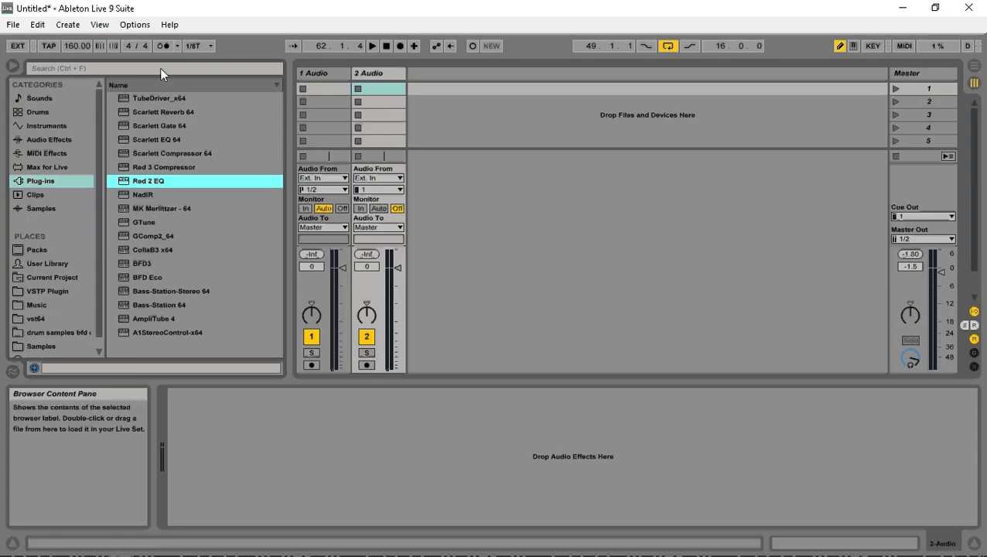
pyautogui.click(135, 27)
pyautogui.click(191, 389)
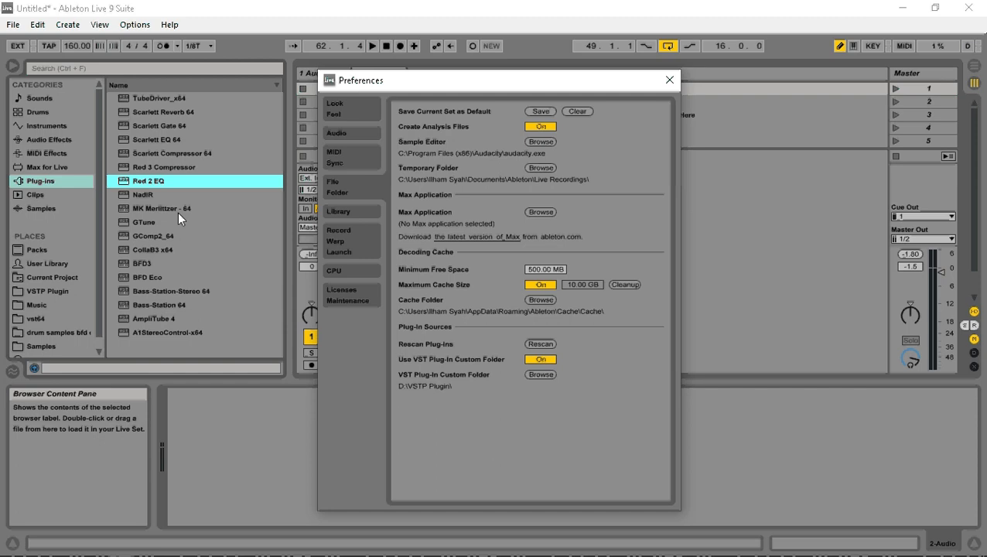
pyautogui.click(670, 81)
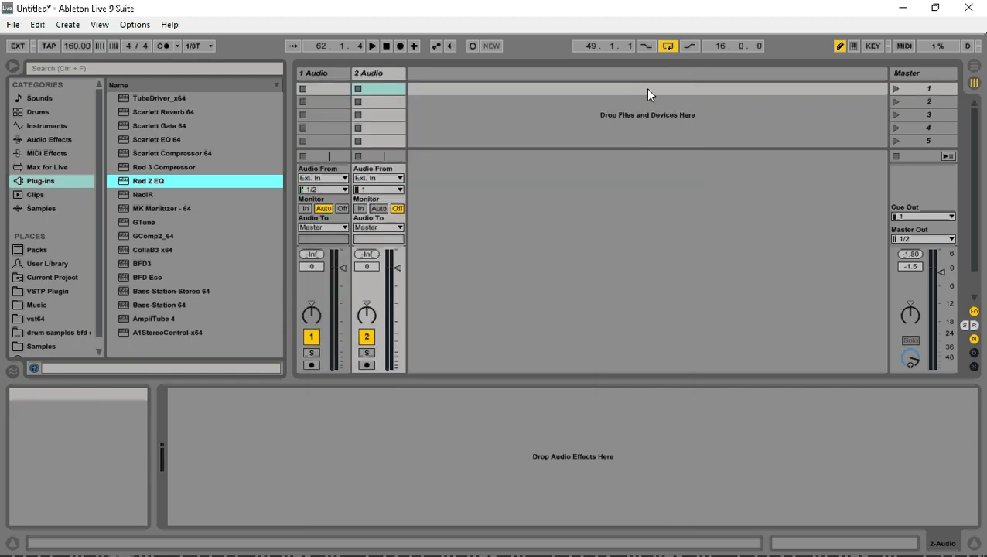
# Highlight TubeDriver_x64, Scarlett Reverb 64 and Scarlett Gate 64 in turn in the plug-in list
pyautogui.click(182, 98)
pyautogui.click(186, 112)
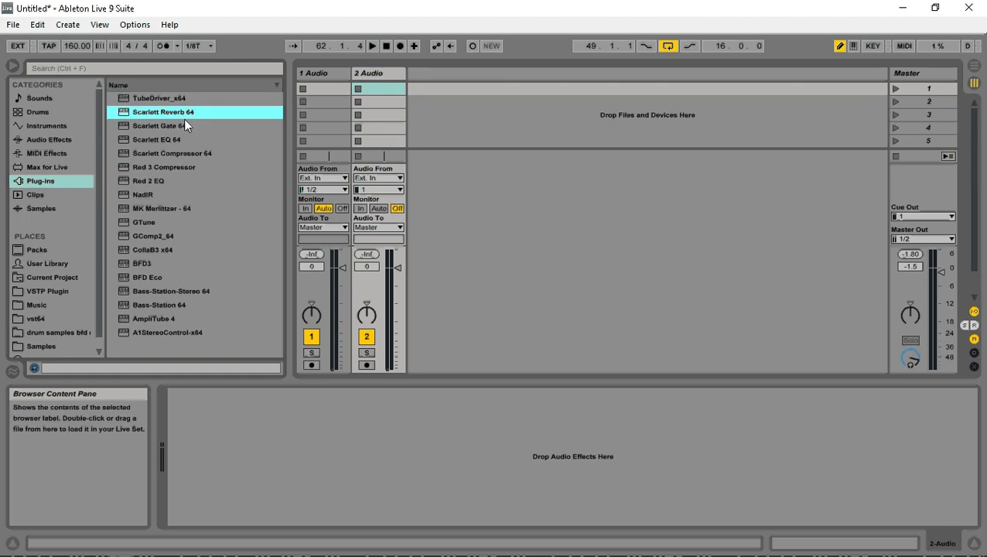
pyautogui.click(184, 124)
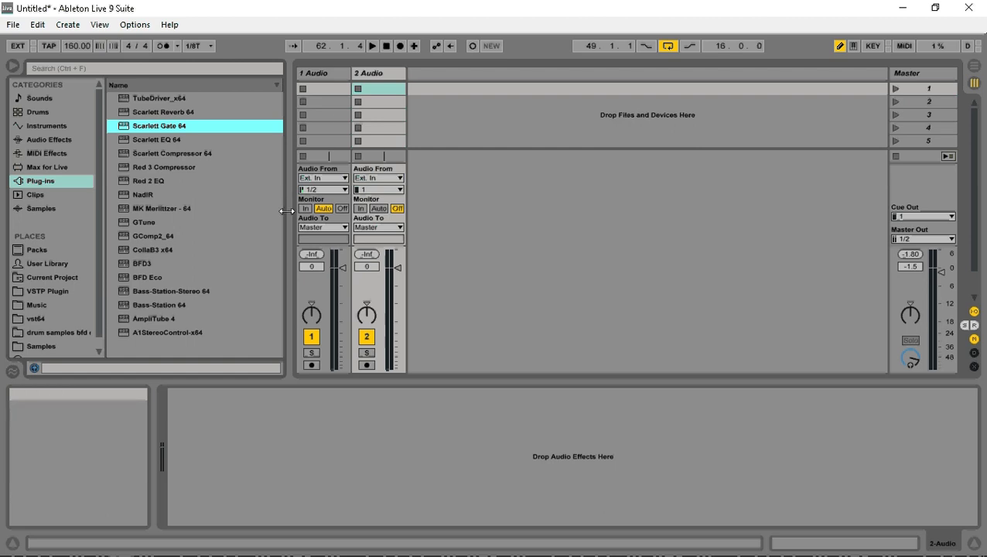
# View the input channel choices of track 1 Audio, and select tracks 2 Audio and 1 Audio in turn
pyautogui.click(326, 72)
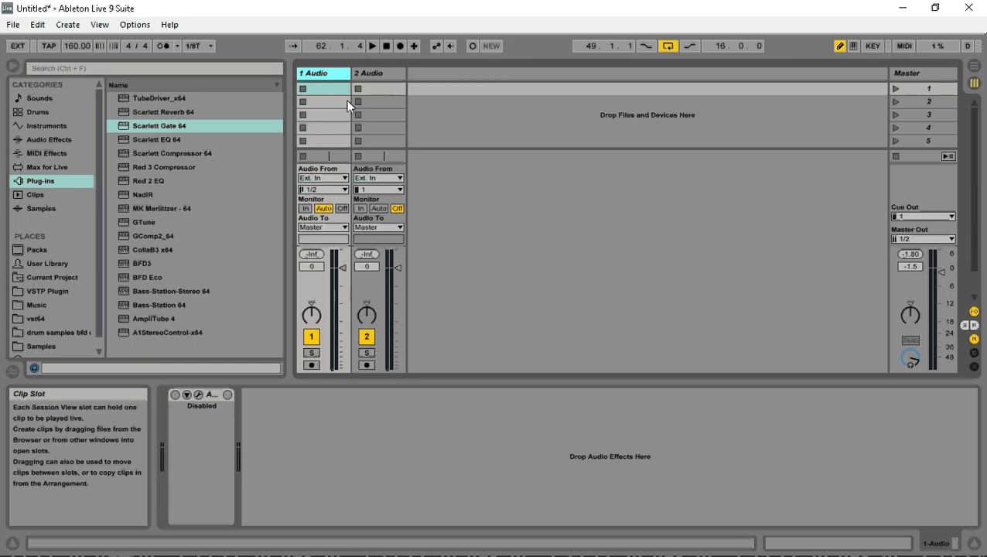
pyautogui.click(327, 189)
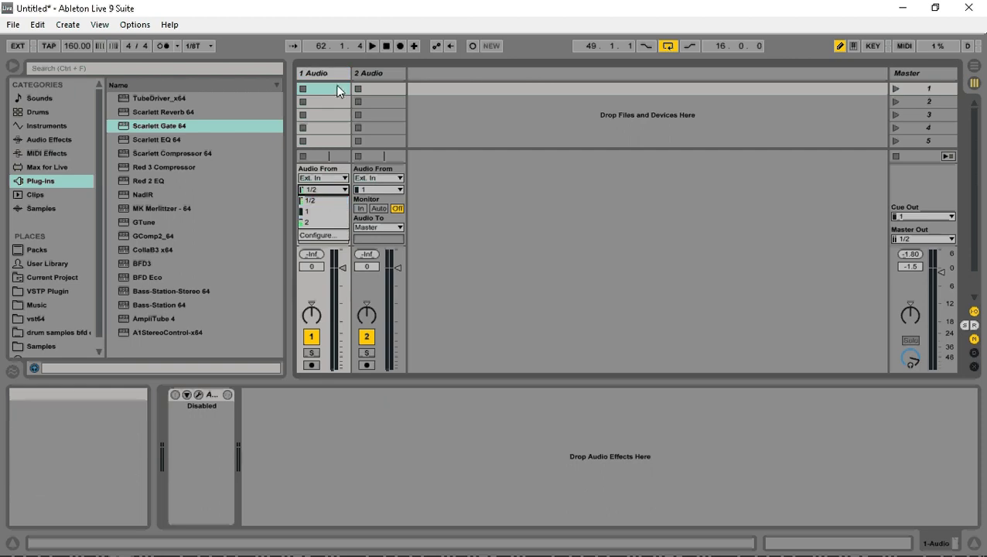
pyautogui.click(370, 81)
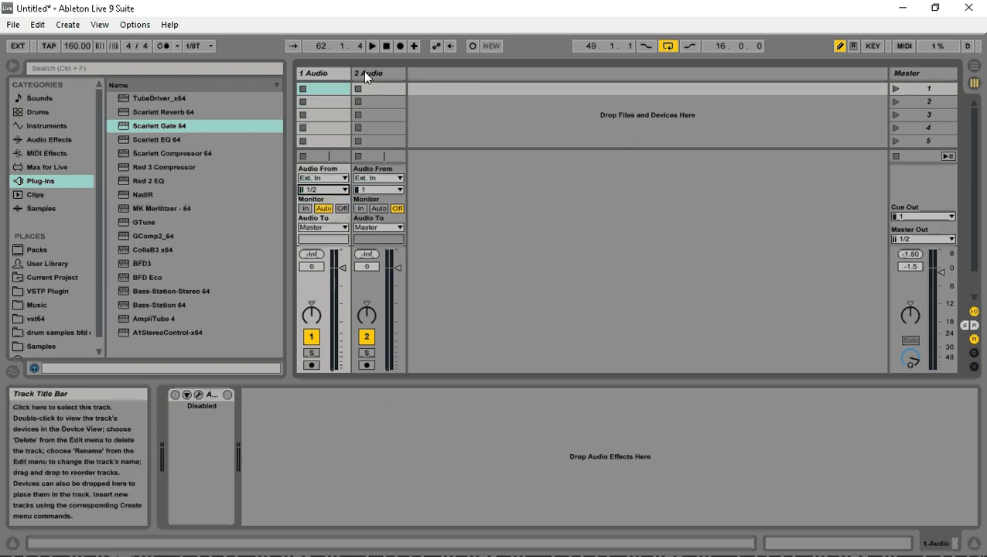
pyautogui.click(365, 73)
pyautogui.click(327, 74)
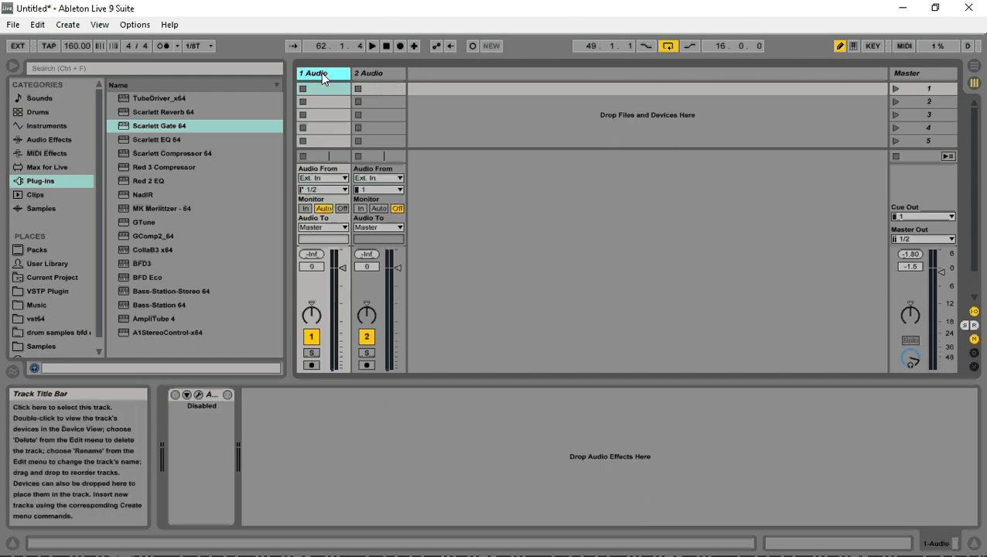
# Open the audio preferences through track 1 Audio's input channel Configure option, view them and close the window
pyautogui.click(338, 193)
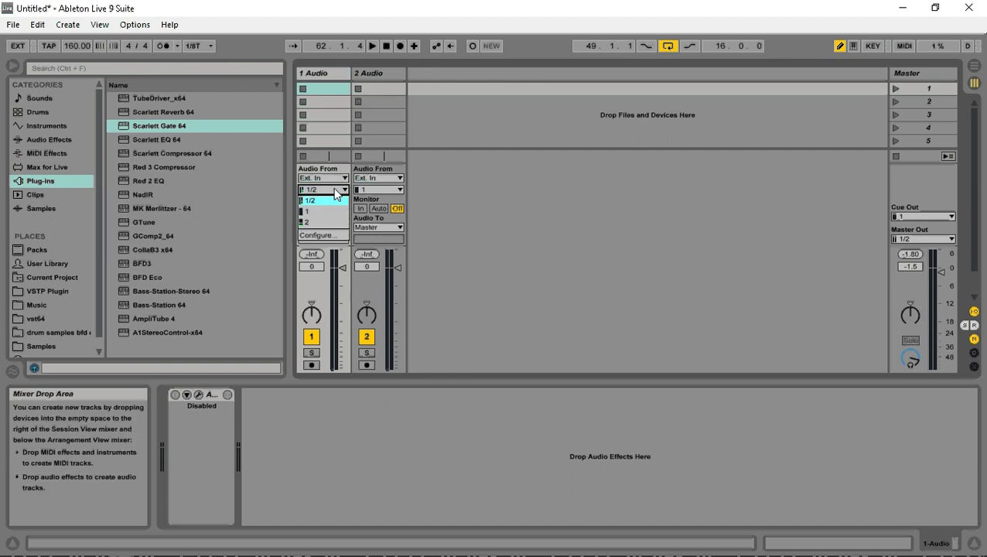
pyautogui.click(325, 235)
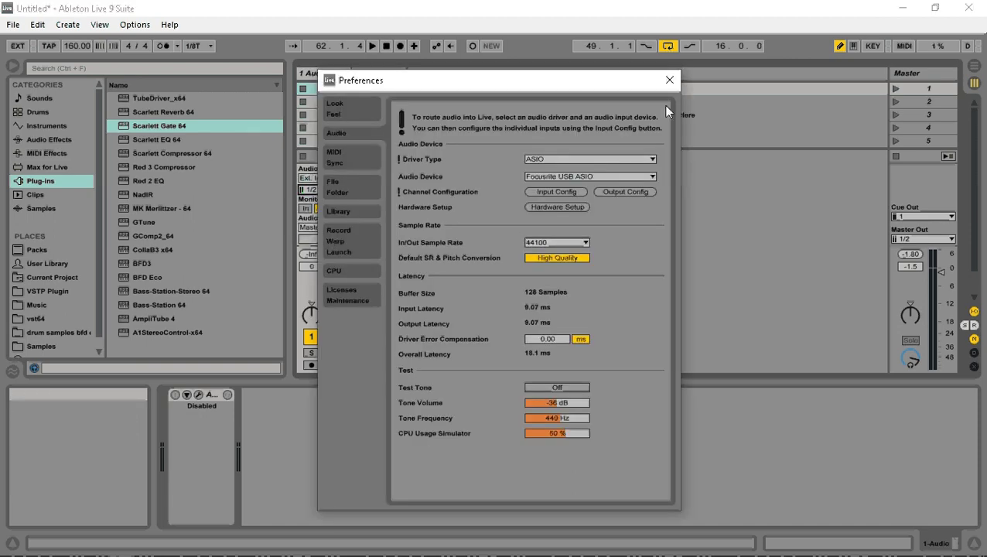
pyautogui.click(668, 82)
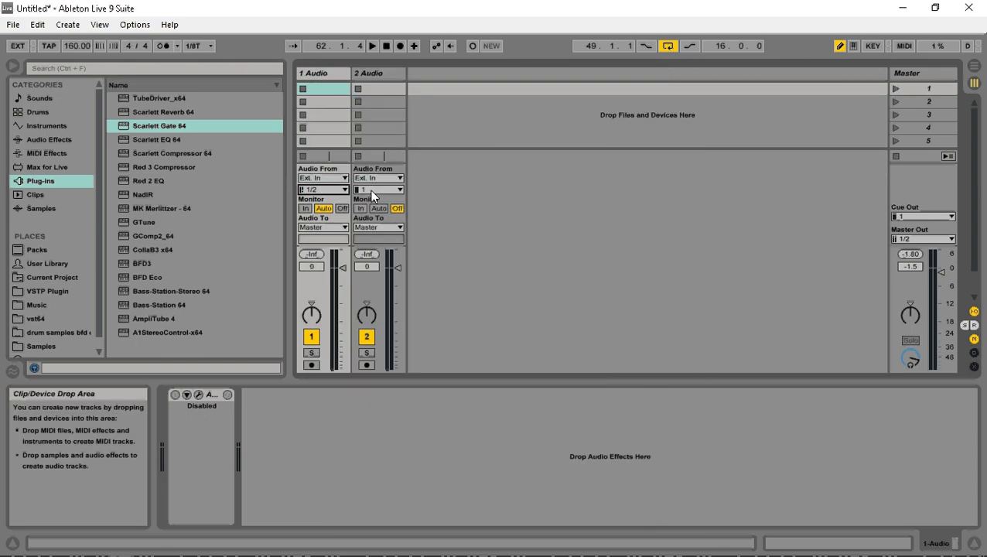
# Set track 1 Audio's input channel to 2 and rename the track Gitar
pyautogui.click(329, 190)
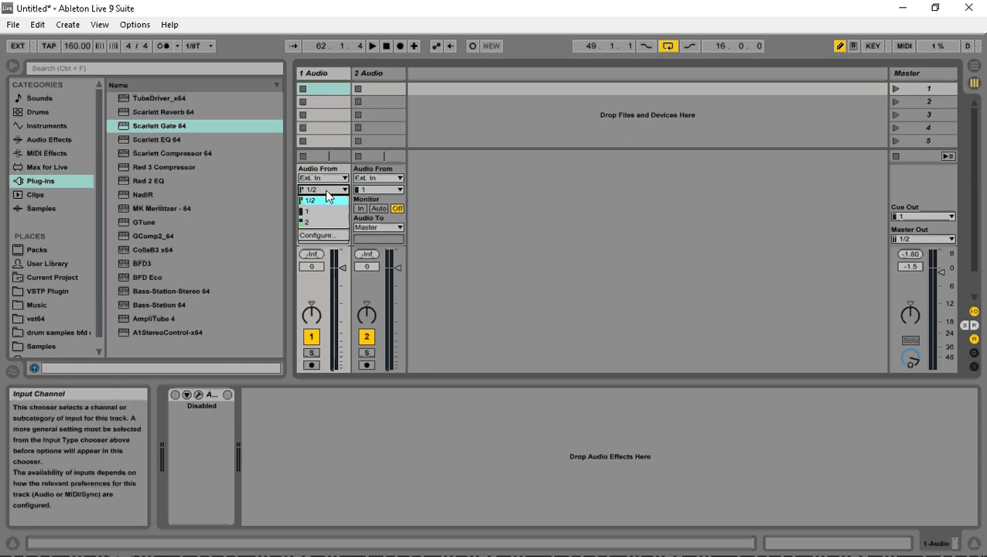
pyautogui.click(322, 220)
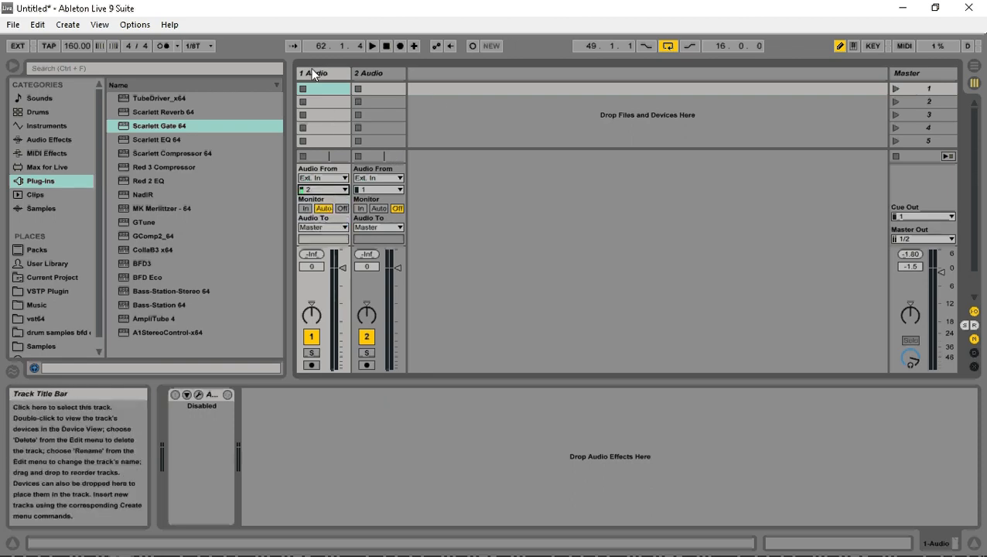
pyautogui.click(315, 73)
pyautogui.rightClick(320, 75)
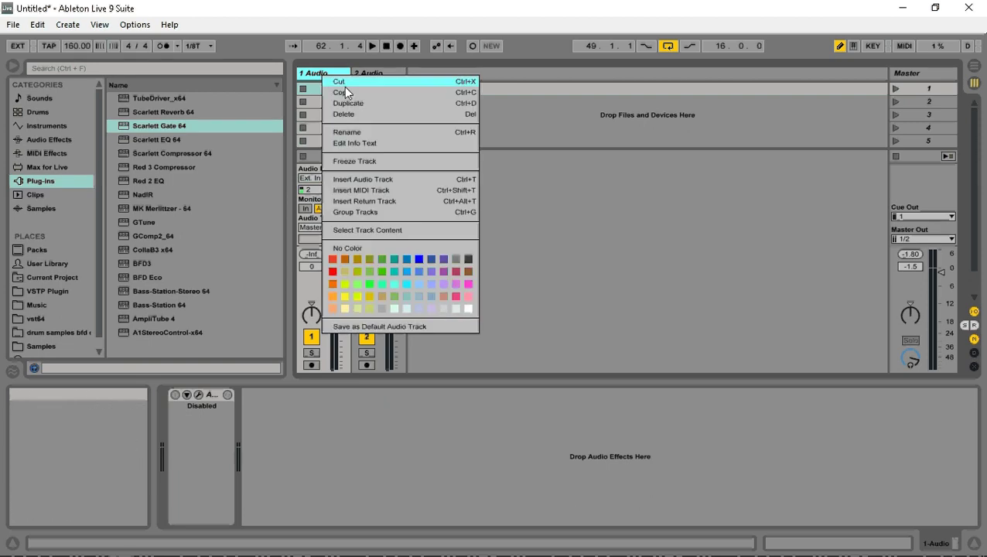
pyautogui.click(352, 132)
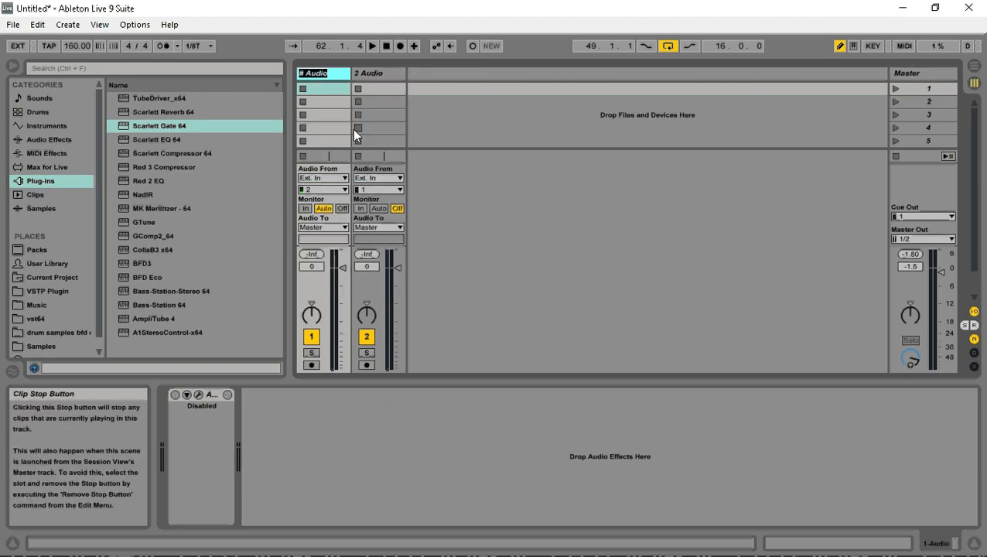
pyautogui.write('Gi')
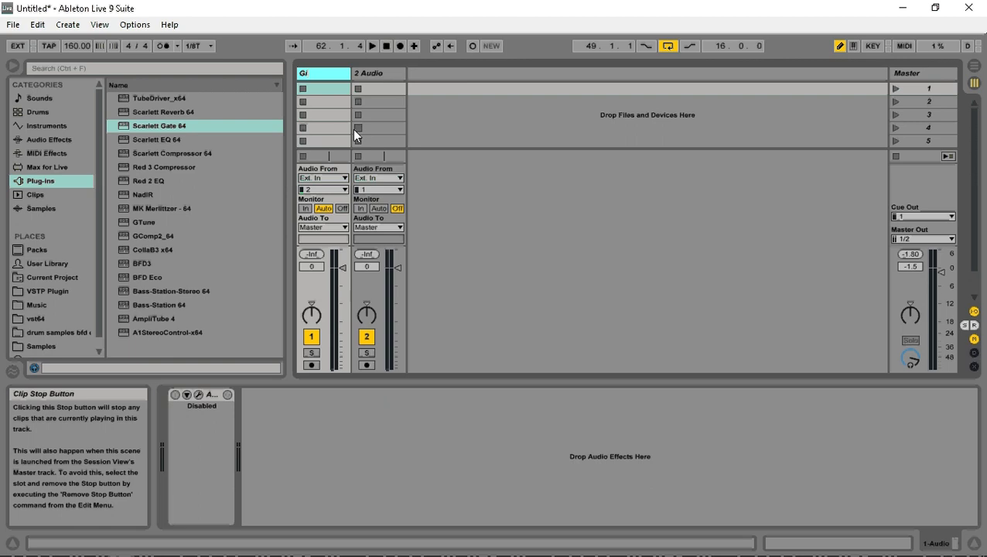
pyautogui.write('tar')
pyautogui.press('Return')
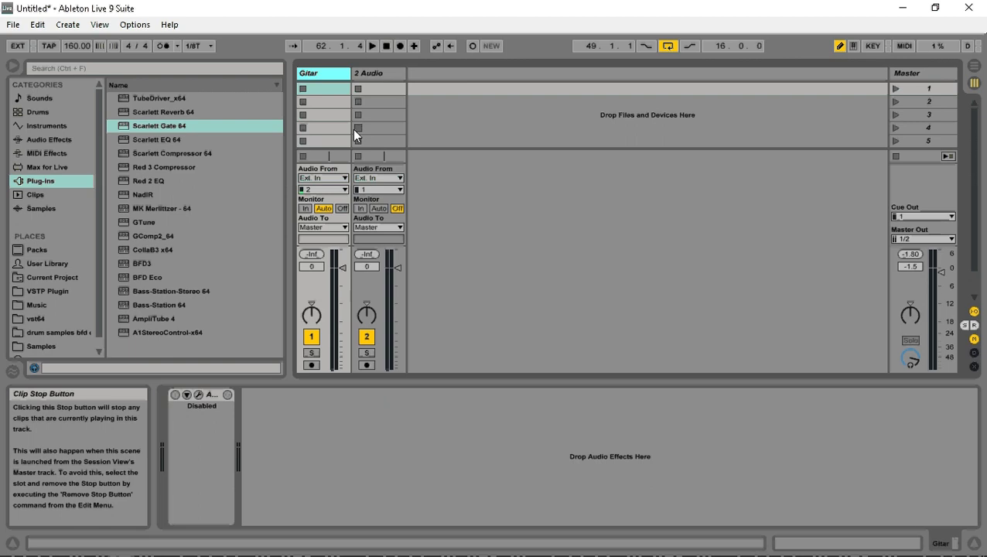
# Rename track 2 Audio as Vocal
pyautogui.click(378, 72)
pyautogui.rightClick(382, 72)
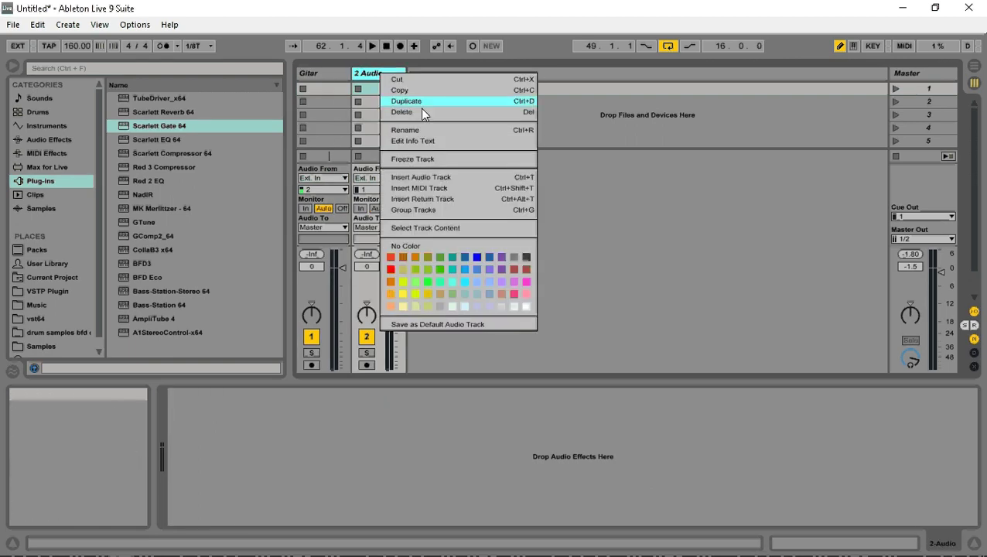
pyautogui.click(414, 130)
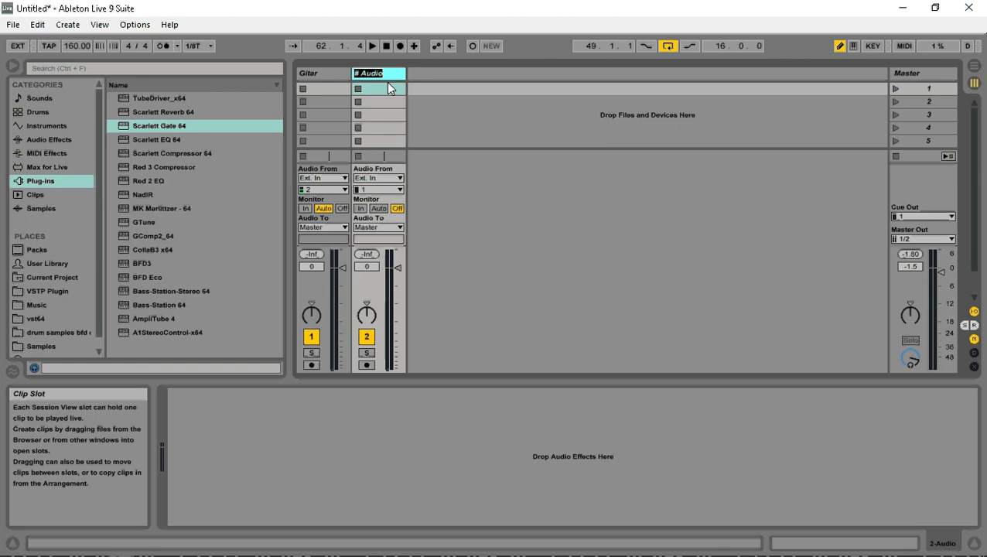
pyautogui.write('Vocal')
pyautogui.press('Return')
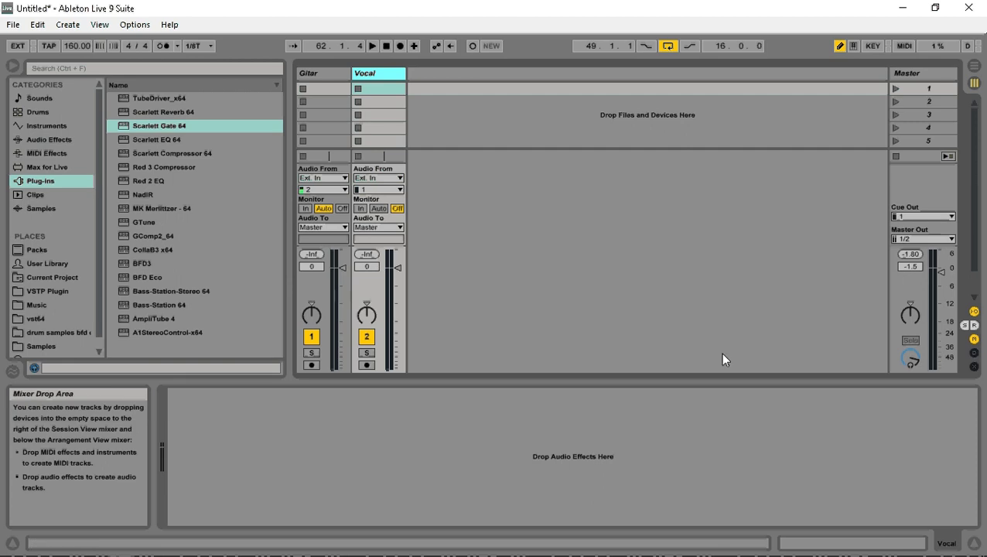
# Set the Vocal track's input channel to 2 and the Gitar track's input channel to 1
pyautogui.click(323, 78)
pyautogui.click(373, 72)
pyautogui.click(322, 73)
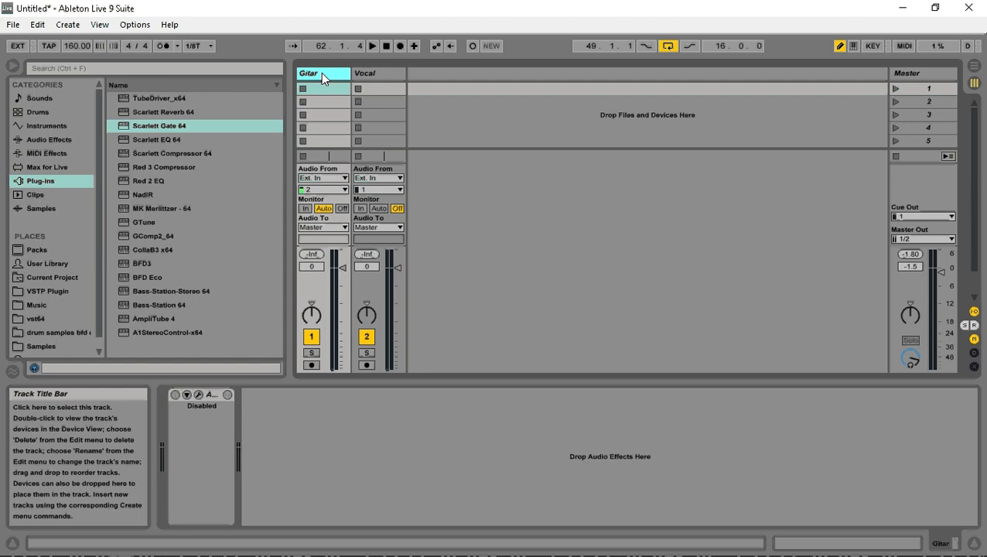
pyautogui.click(370, 74)
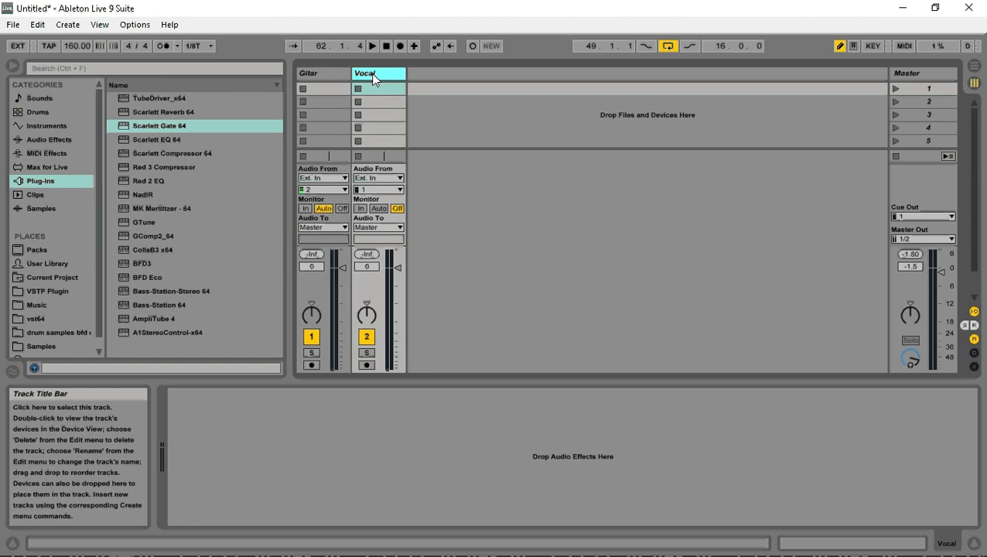
pyautogui.click(378, 190)
pyautogui.click(377, 223)
pyautogui.click(323, 190)
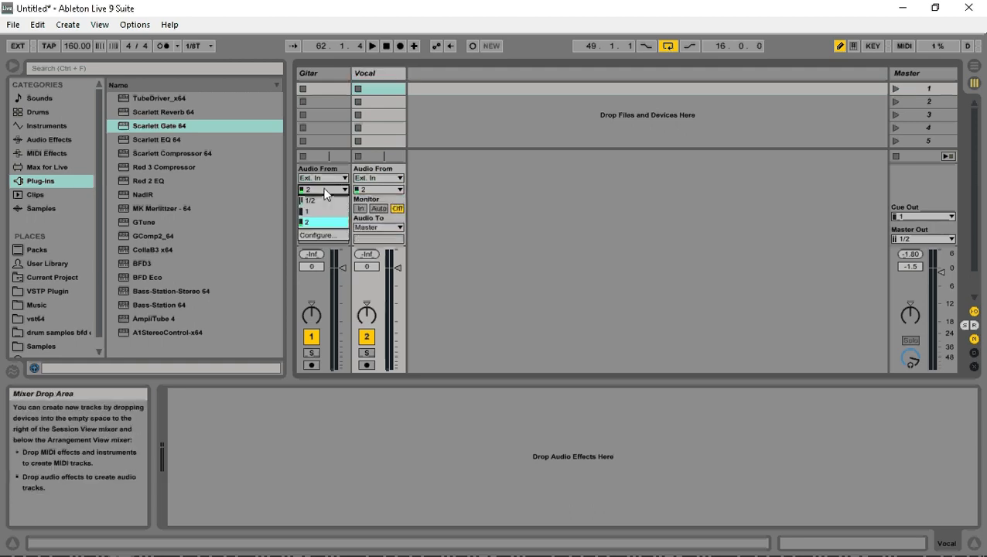
pyautogui.click(323, 223)
pyautogui.click(323, 210)
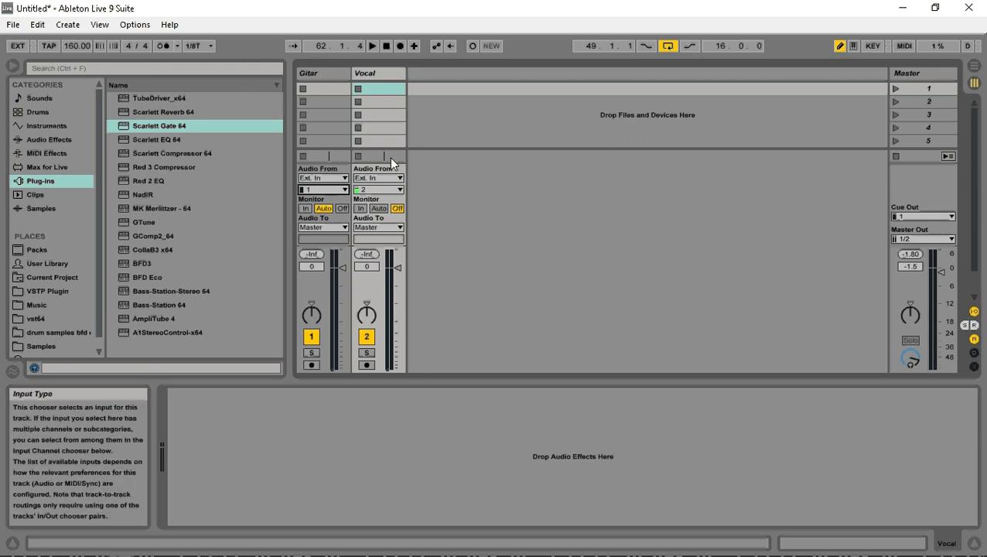
# Set input monitoring to In on both the Gitar and Vocal tracks
pyautogui.click(334, 76)
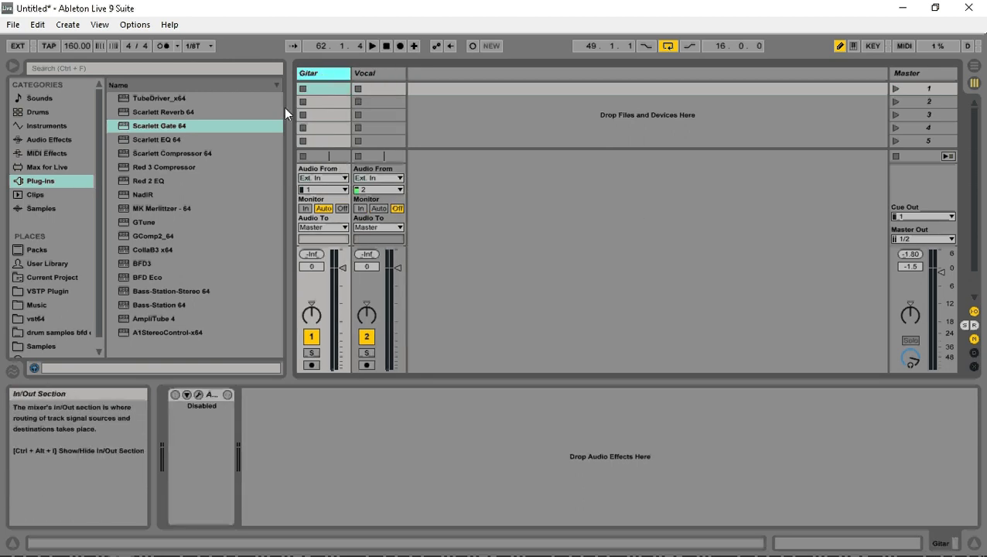
pyautogui.click(306, 208)
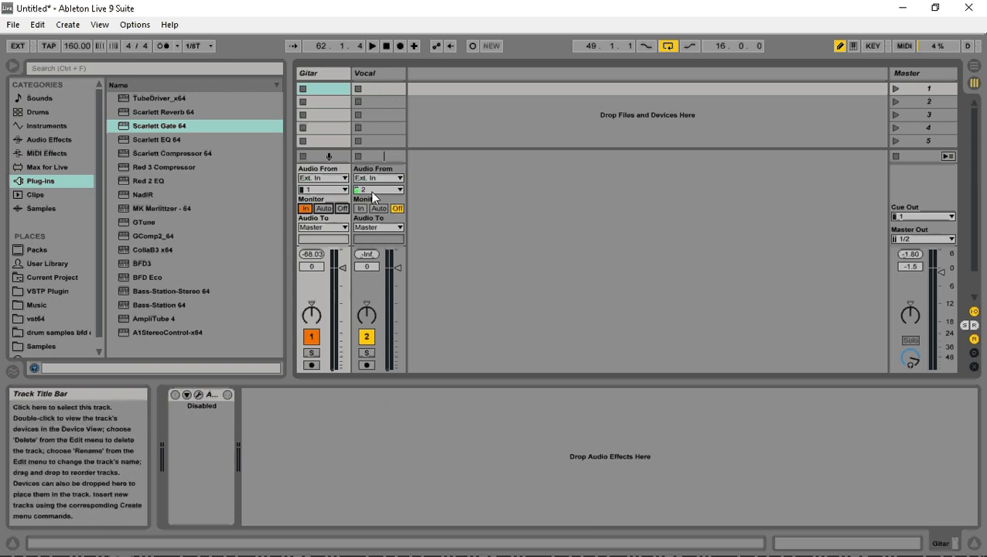
pyautogui.click(360, 208)
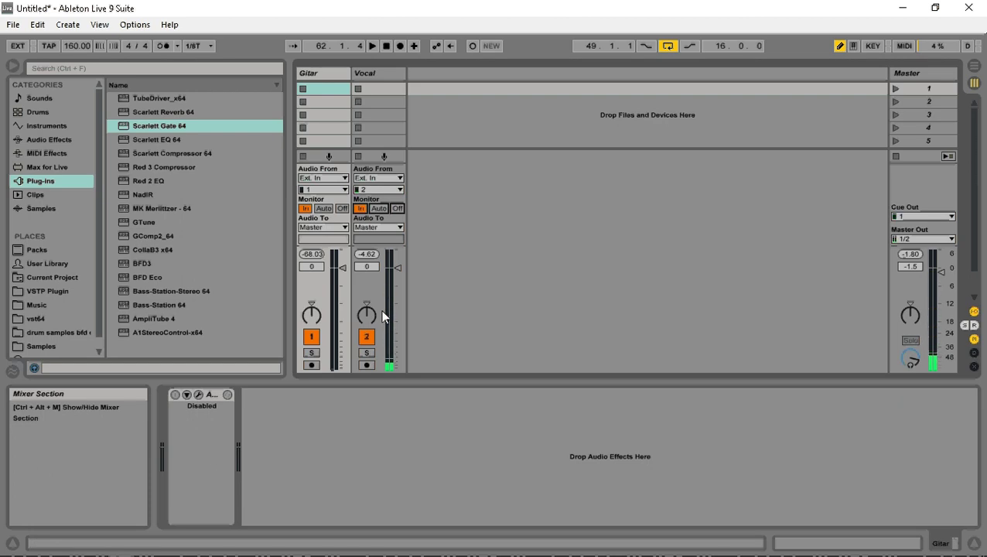
pyautogui.click(378, 209)
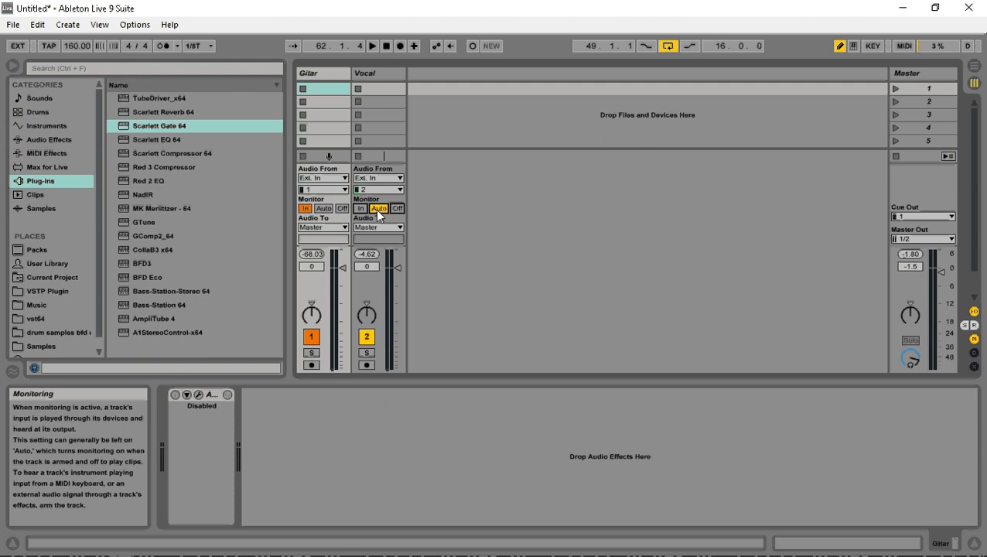
pyautogui.click(360, 209)
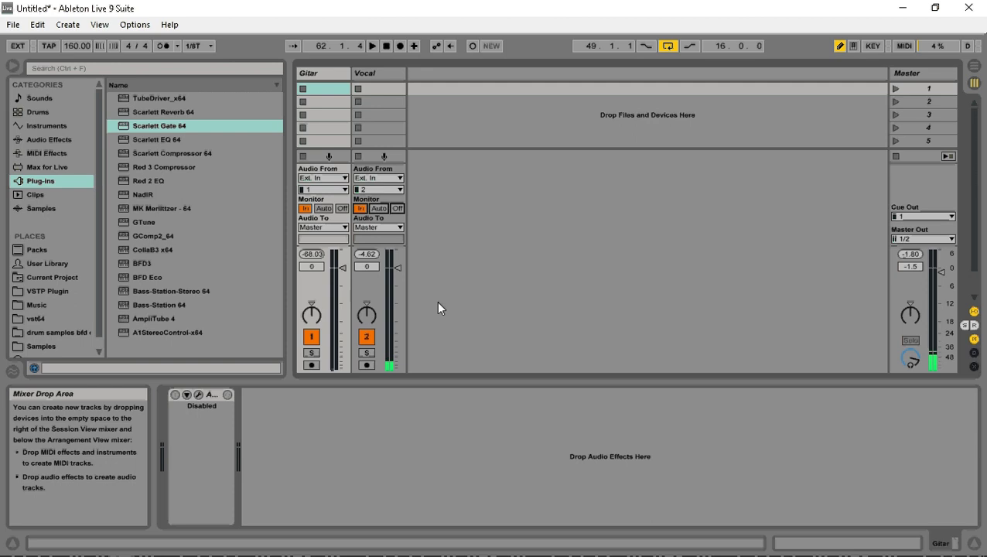
pyautogui.press('Delete')
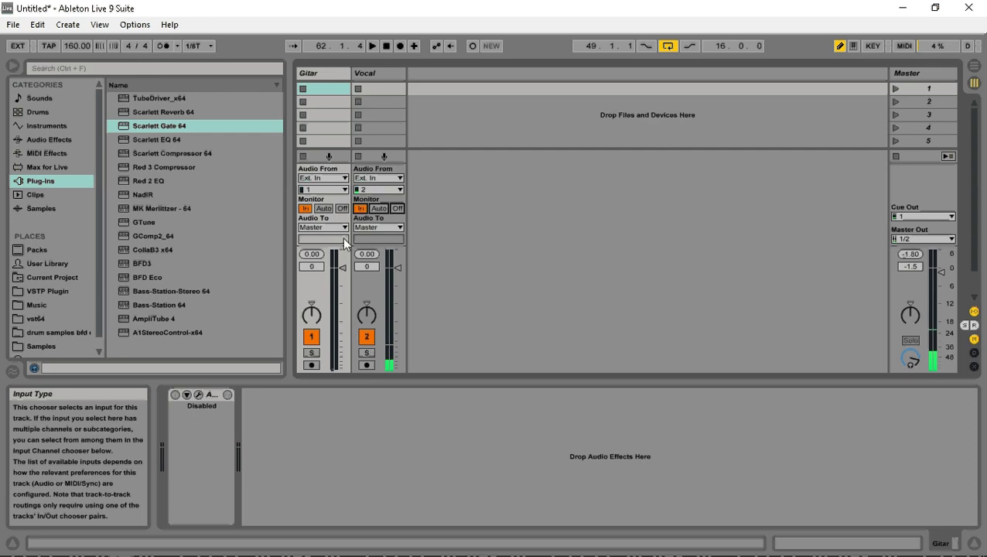
# Arm the Gitar track, record a clip in its first slot, and stop the recording
pyautogui.click(323, 72)
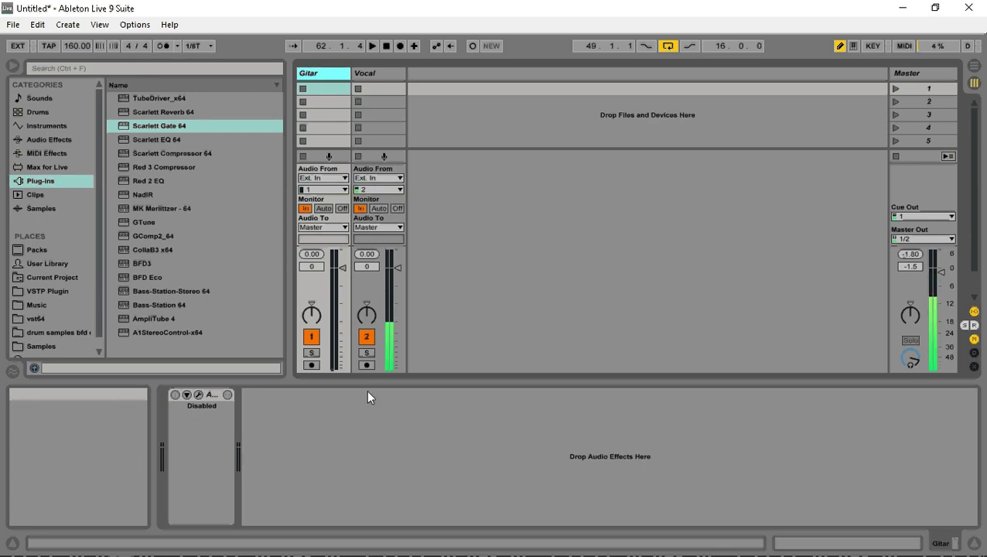
pyautogui.click(313, 365)
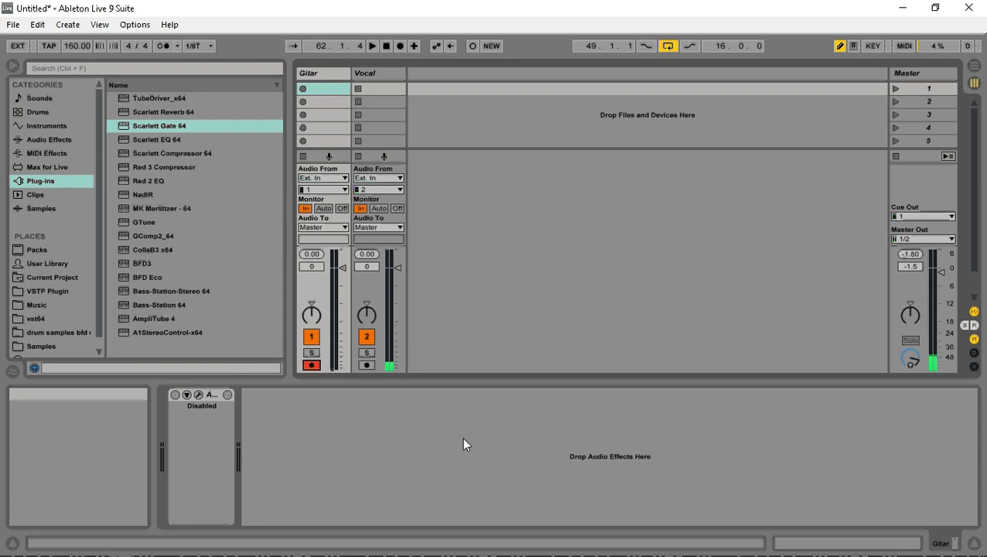
pyautogui.click(303, 89)
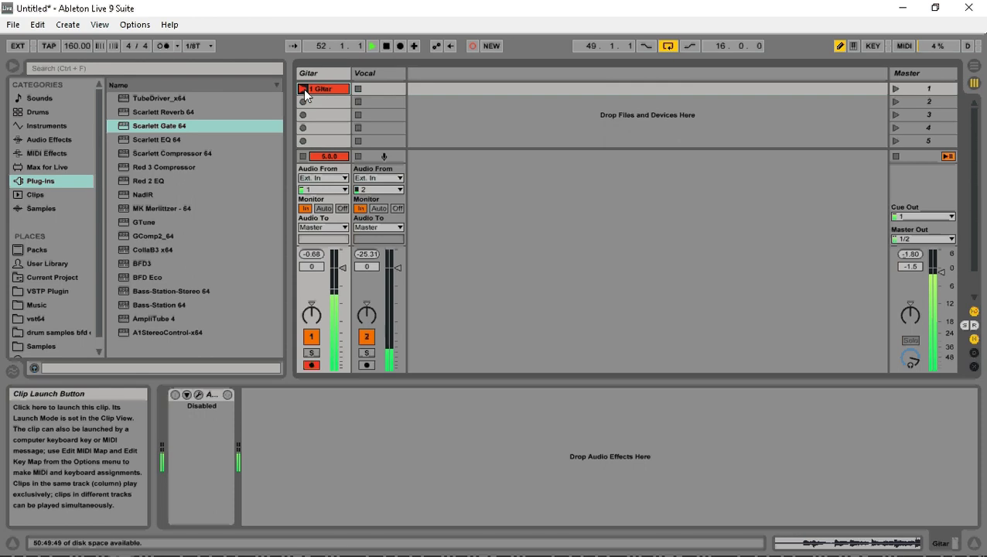
pyautogui.click(388, 46)
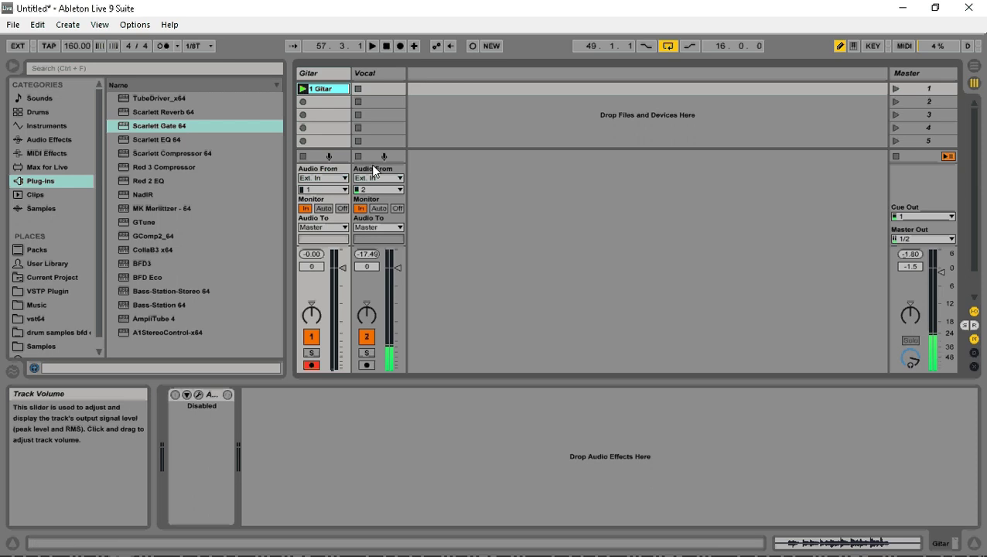
# Set the Gitar track's monitoring to Auto and play back the recorded guitar clip, then stop
pyautogui.click(367, 210)
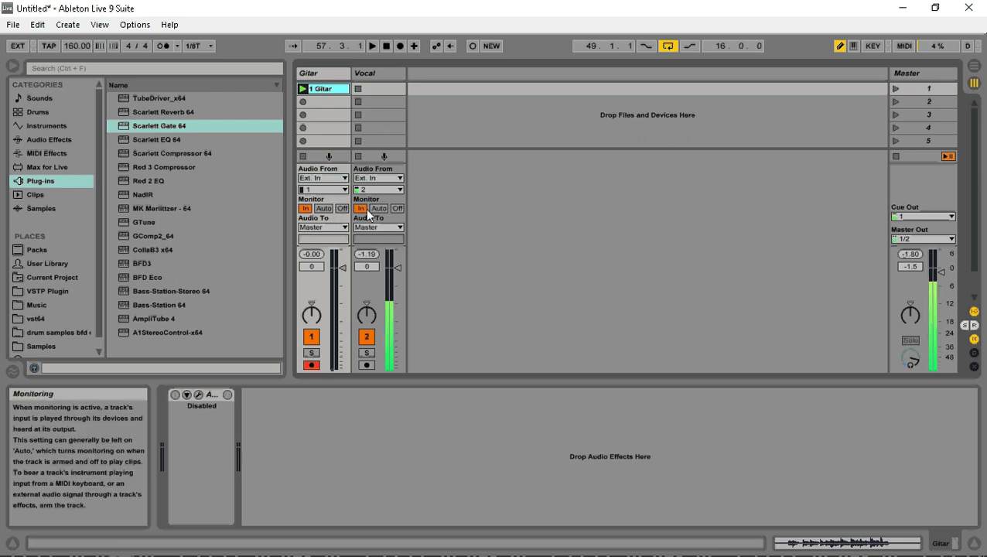
pyautogui.click(325, 209)
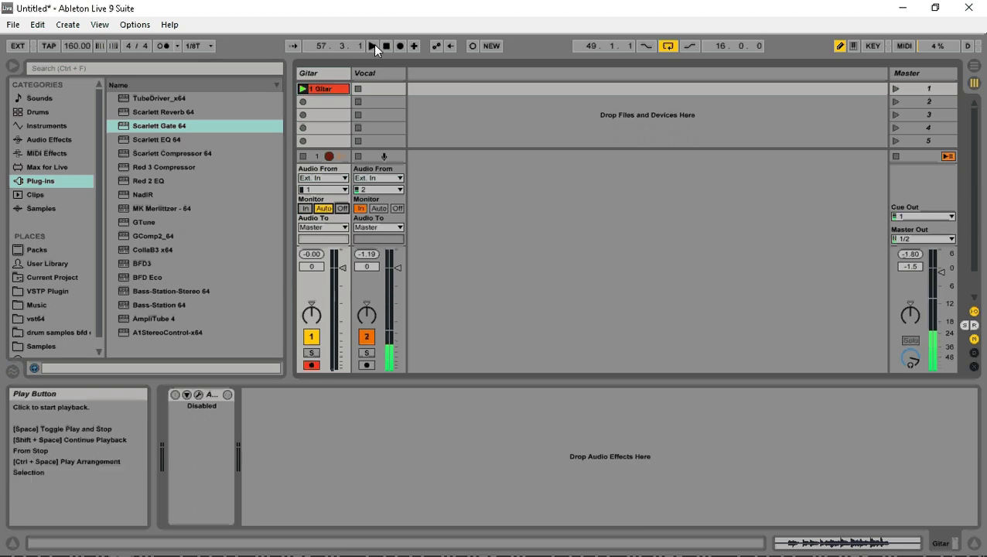
pyautogui.click(373, 46)
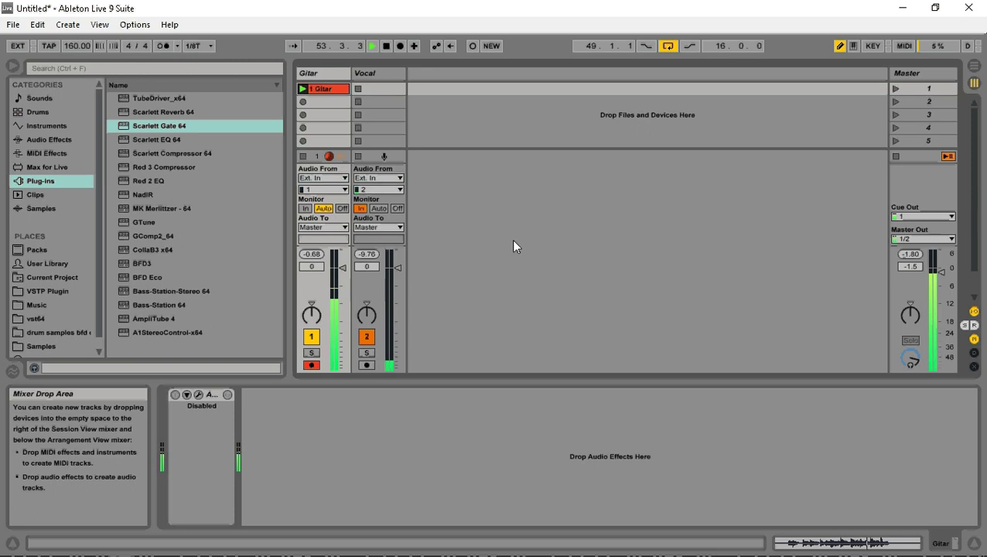
pyautogui.click(383, 47)
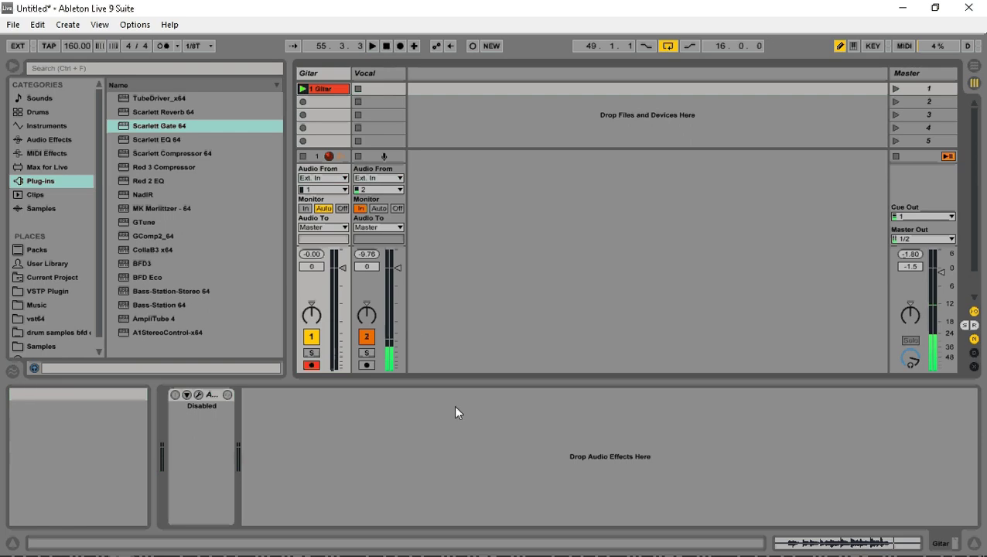
# Arm the Vocal track, record a clip in its first slot, and stop the recording
pyautogui.click(374, 74)
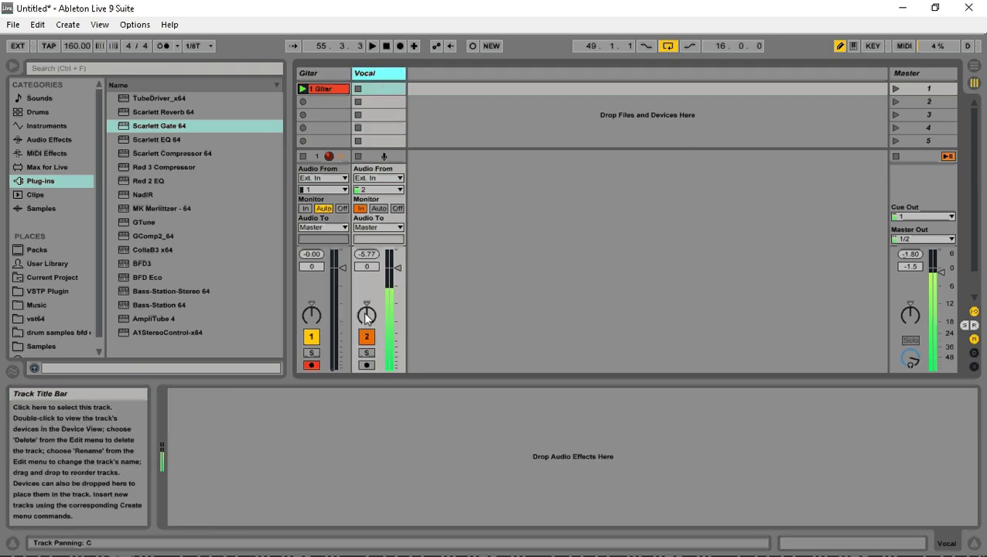
pyautogui.click(361, 365)
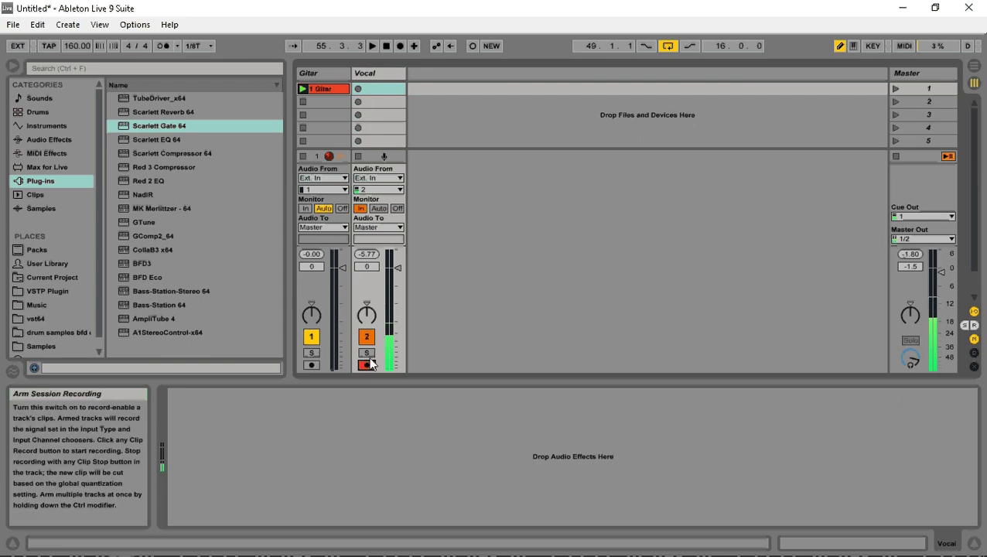
pyautogui.click(359, 89)
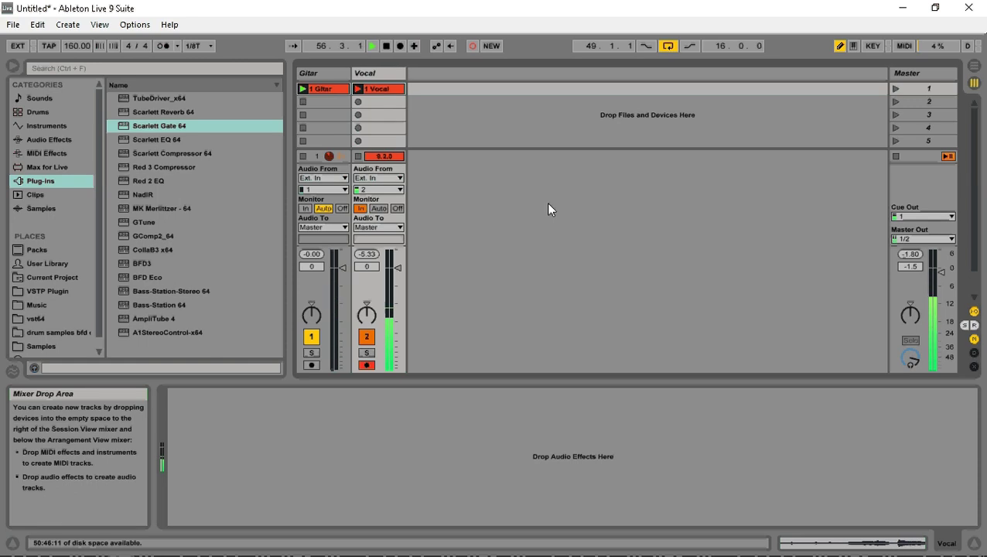
pyautogui.click(382, 48)
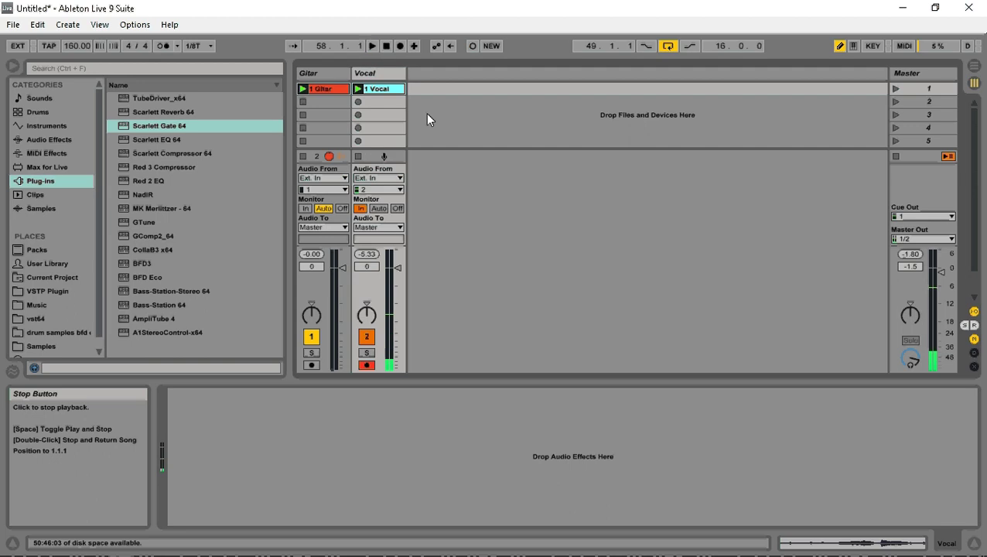
# Set the Vocal track's monitoring to Auto and play back the vocal clip together with the guitar clip, then stop
pyautogui.click(380, 209)
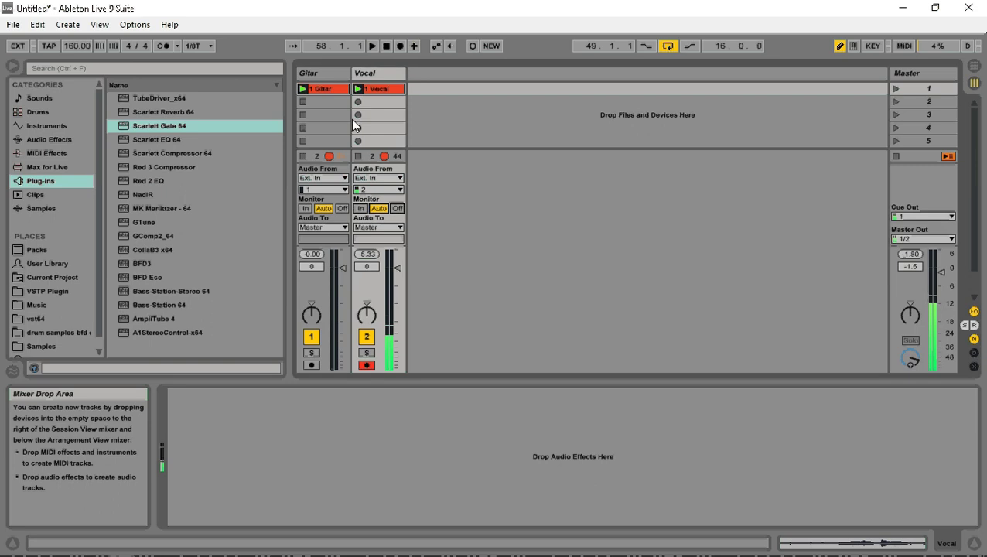
pyautogui.click(372, 46)
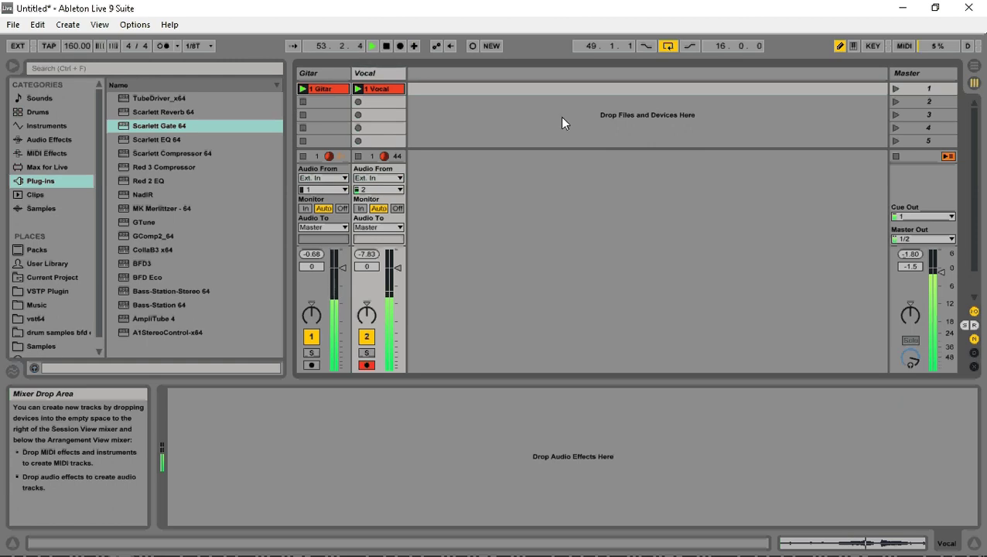
pyautogui.click(386, 46)
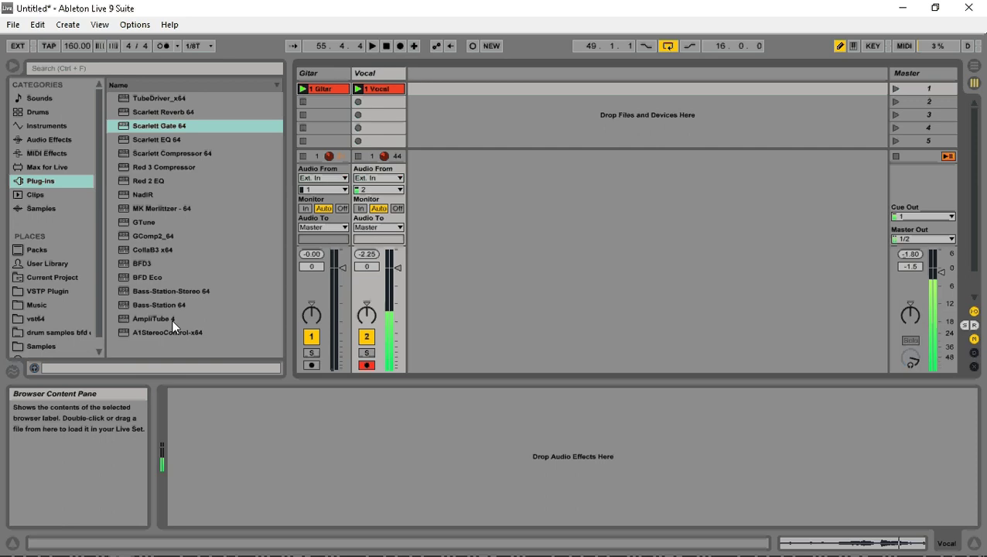
# Select the Gitar track and listen to the recorded clips again for a short stretch
pyautogui.click(319, 72)
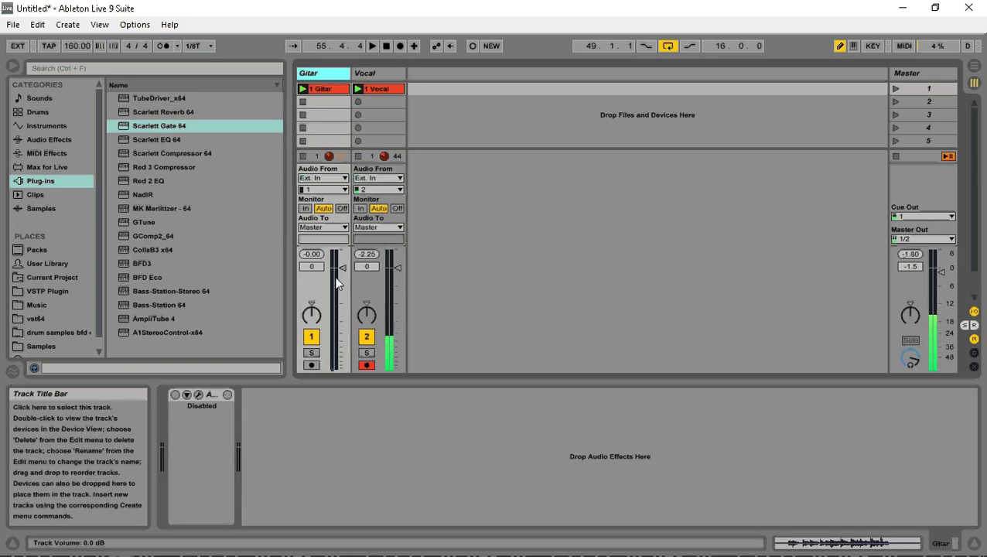
pyautogui.click(372, 47)
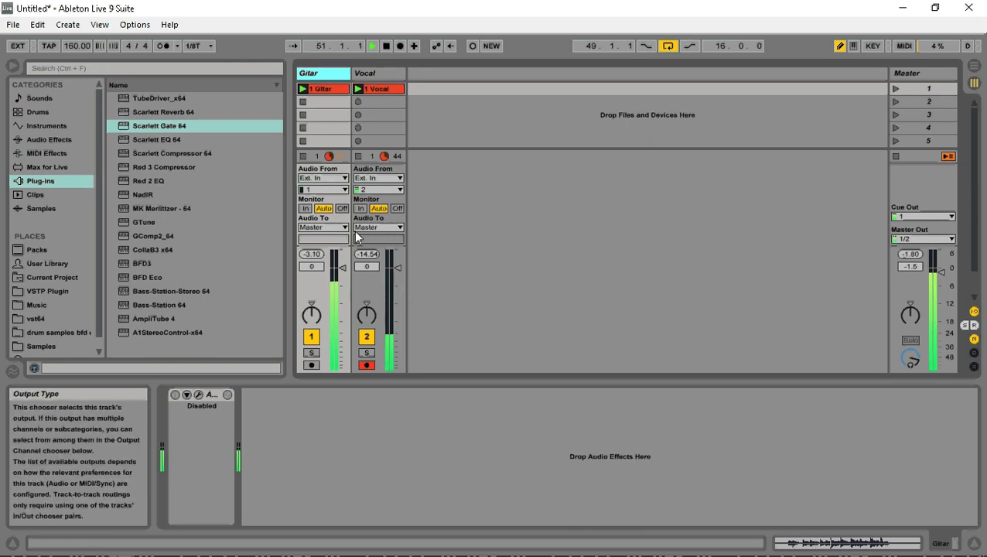
pyautogui.click(387, 46)
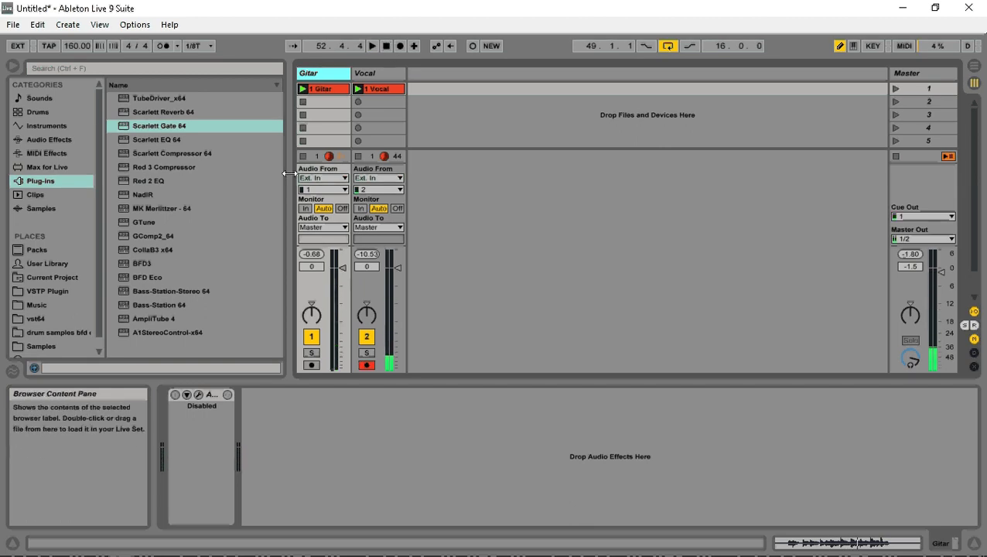
# Add the AmpliTube 4 plug-in to the Gitar track's device chain and close its window
pyautogui.click(166, 319)
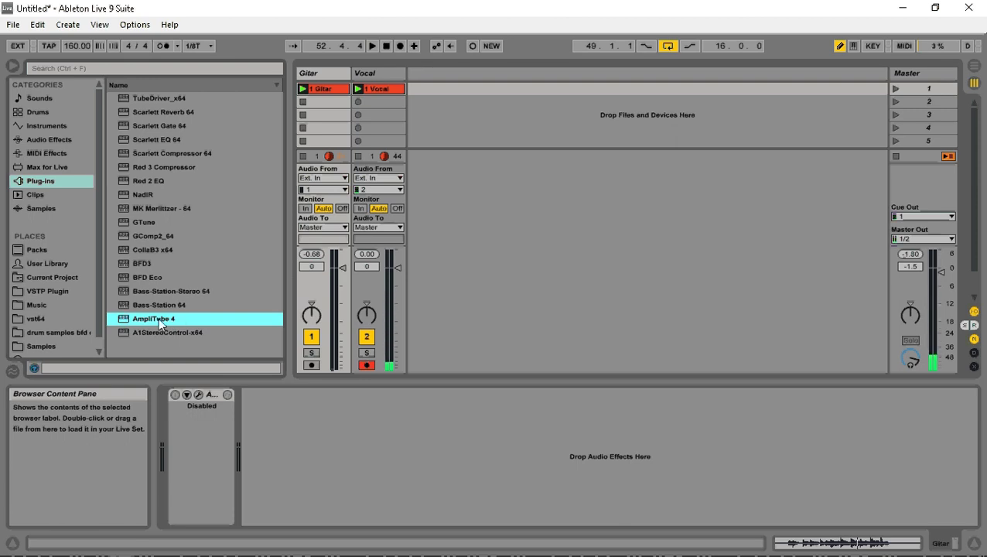
pyautogui.moveTo(158, 318); pyautogui.dragTo(293, 423)
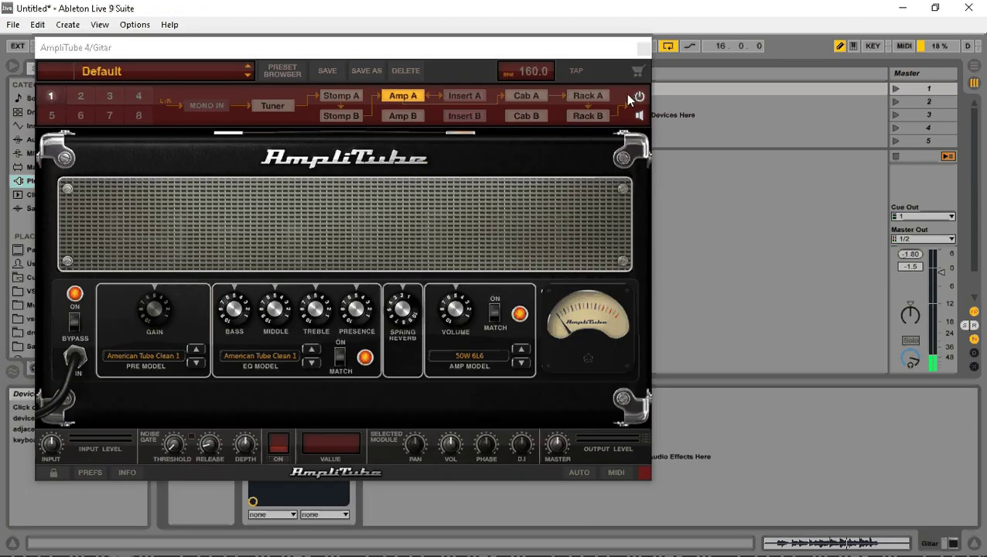
pyautogui.click(643, 50)
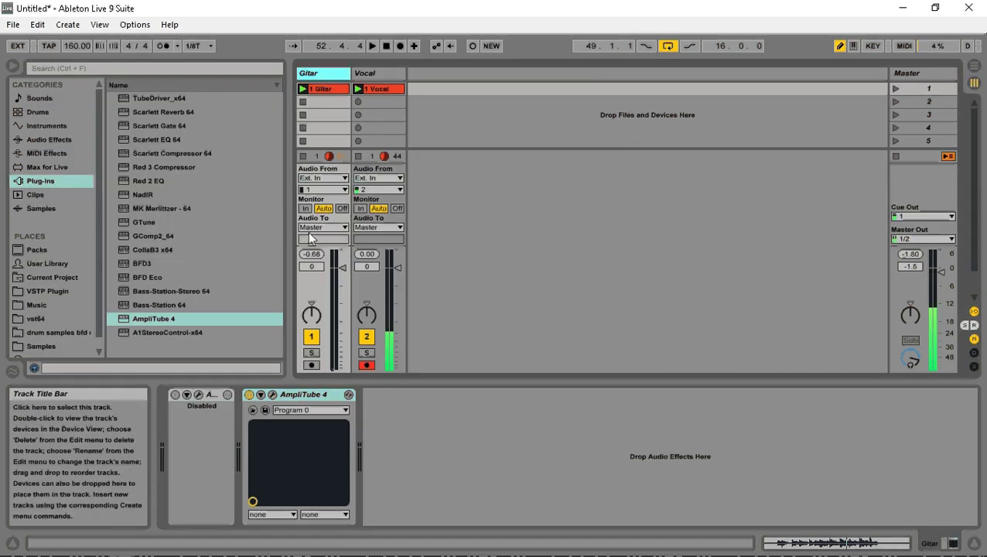
# Add A1StereoControl-x64 after AmpliTube 4 on the Gitar track, with pan at about R15 and stereo width at about 21 %
pyautogui.click(177, 332)
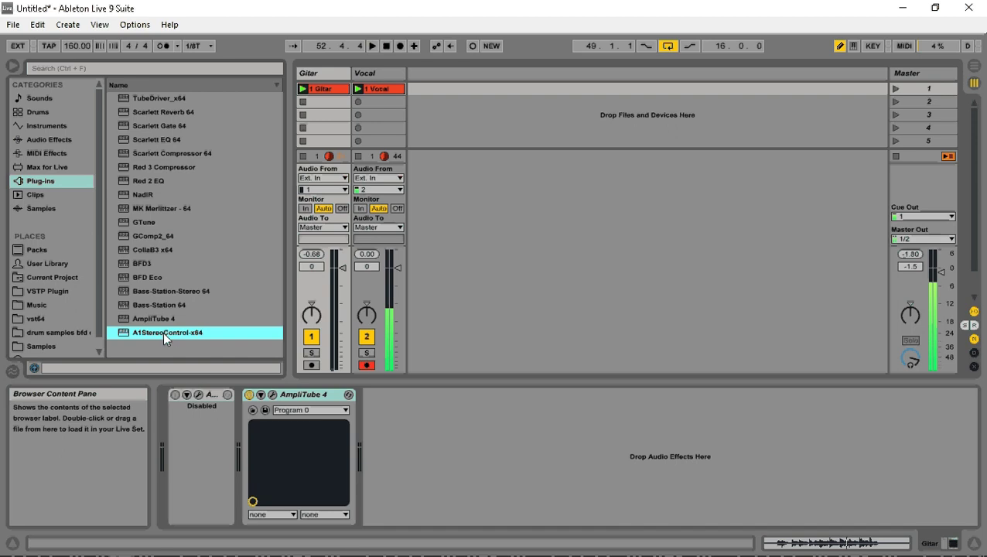
pyautogui.moveTo(163, 332); pyautogui.dragTo(393, 418)
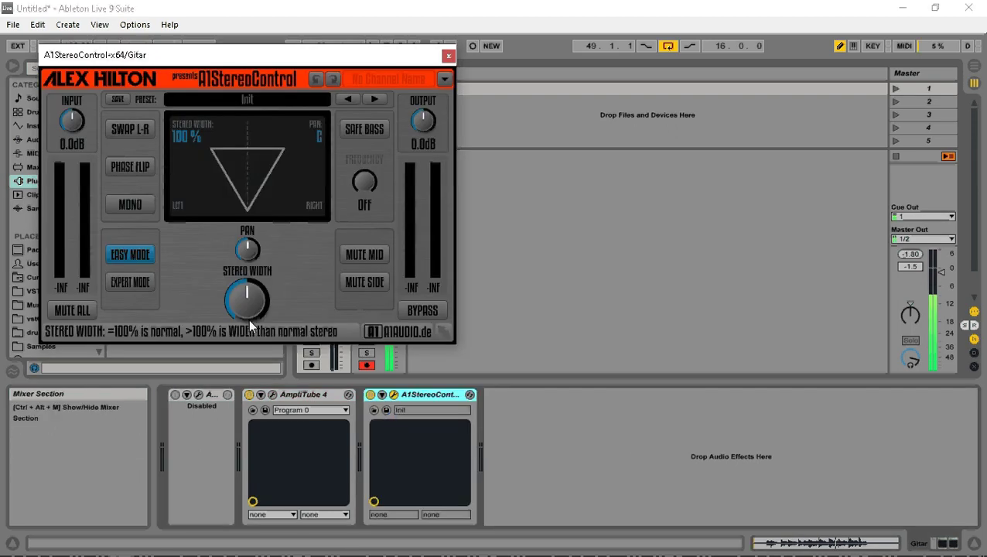
pyautogui.moveTo(249, 250)
pyautogui.mouseDown()
pyautogui.moveTo(249, 266)
pyautogui.moveTo(250, 251)
pyautogui.mouseUp()
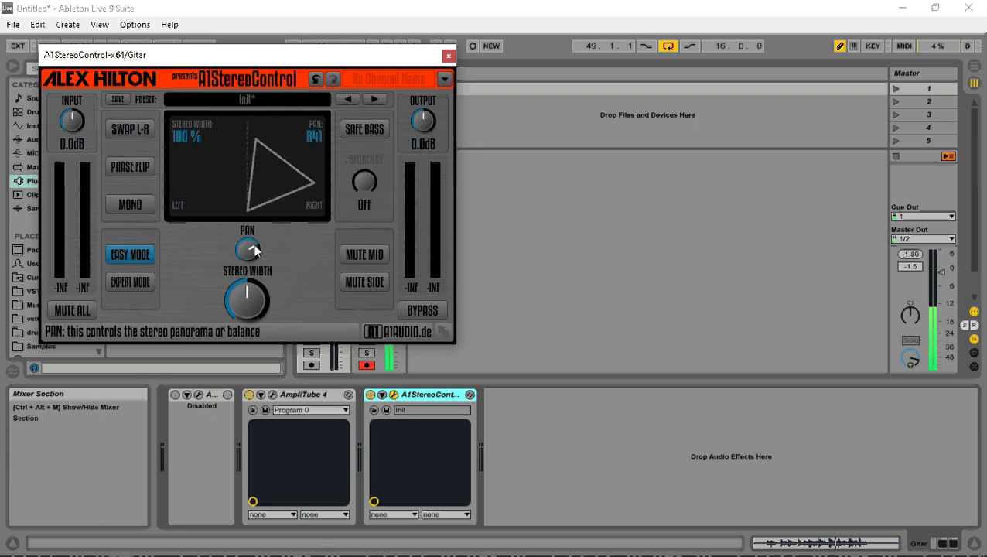
pyautogui.moveTo(248, 250)
pyautogui.mouseDown()
pyautogui.moveTo(249, 280)
pyautogui.moveTo(248, 250)
pyautogui.mouseUp()
pyautogui.moveTo(246, 300); pyautogui.dragTo(247, 341)
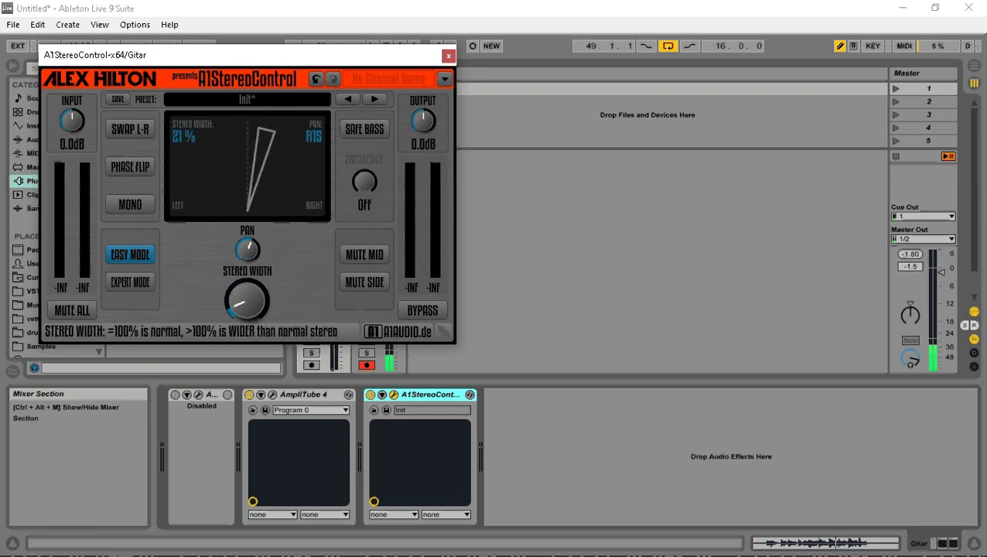
# Set A1StereoControl's pan to about R10 and stereo width to about 66 % on the Gitar track, and close its window
pyautogui.moveTo(244, 241)
pyautogui.mouseDown()
pyautogui.moveTo(243, 257)
pyautogui.moveTo(244, 220)
pyautogui.moveTo(236, 240)
pyautogui.mouseUp()
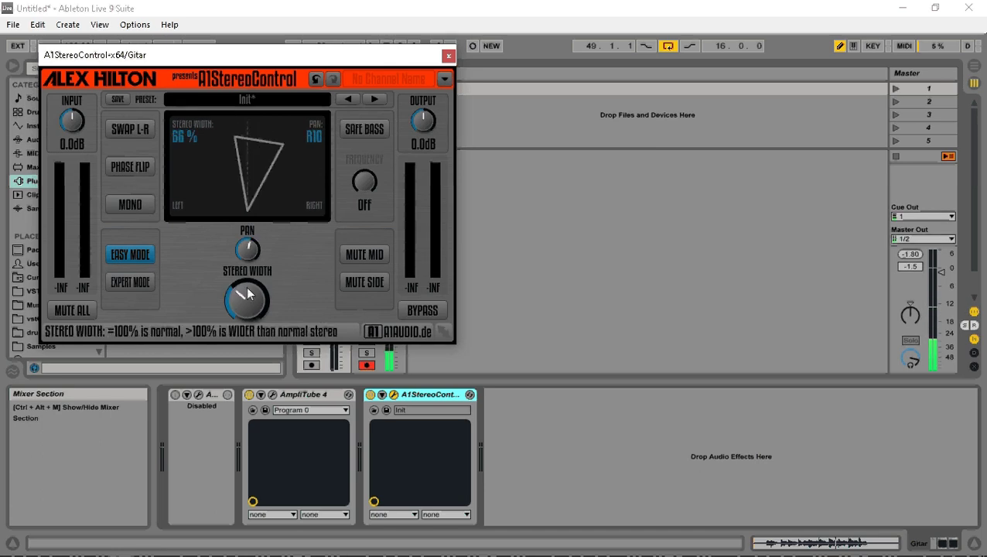
pyautogui.click(447, 56)
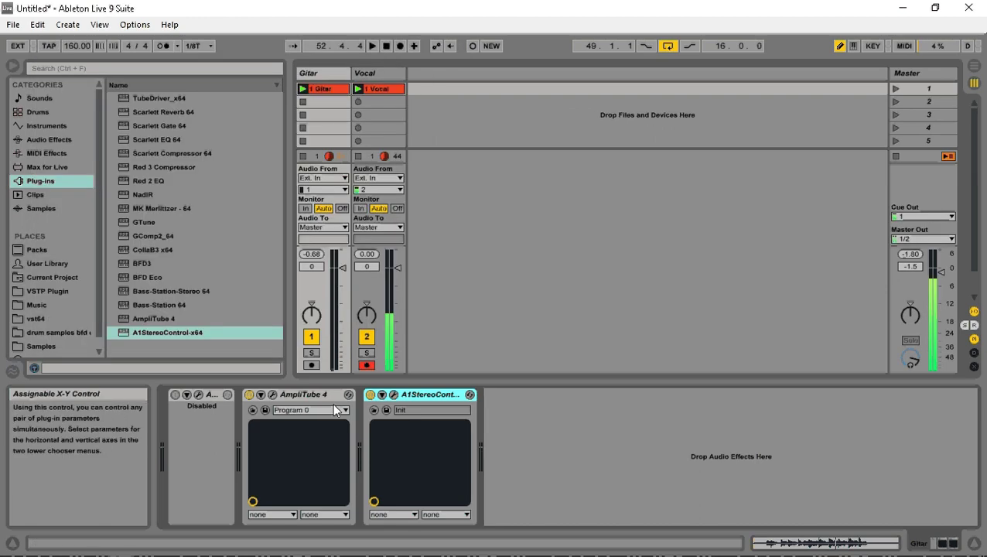
# View the AmpliTube 4 window on the Gitar track and play back the recorded clips through the effects
pyautogui.click(272, 395)
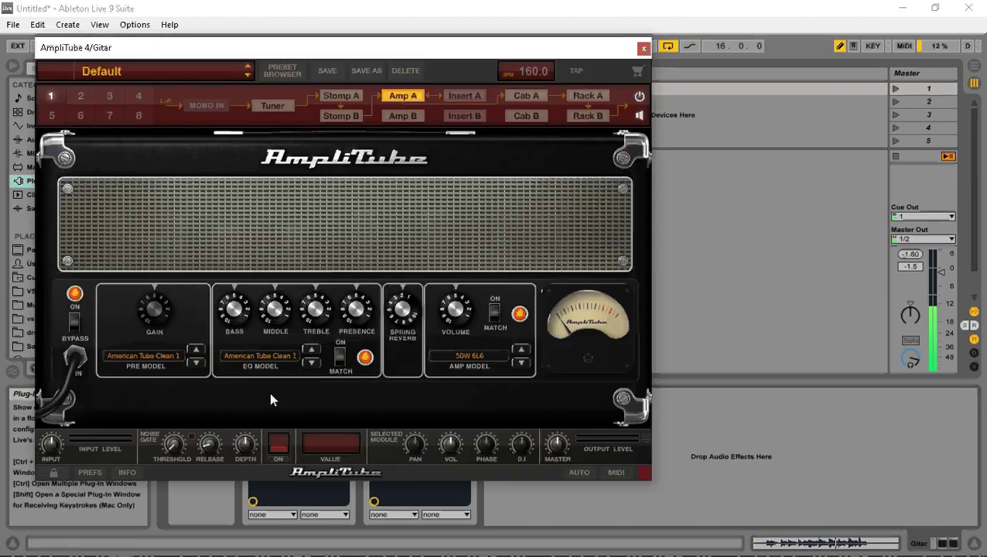
pyautogui.hotkey('ctrl', 'alt', 'p')
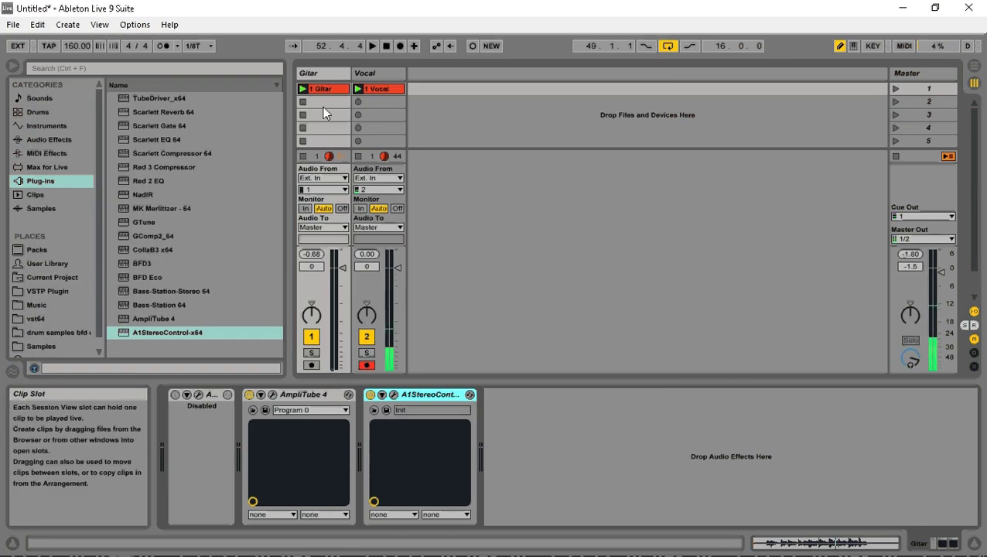
pyautogui.click(272, 396)
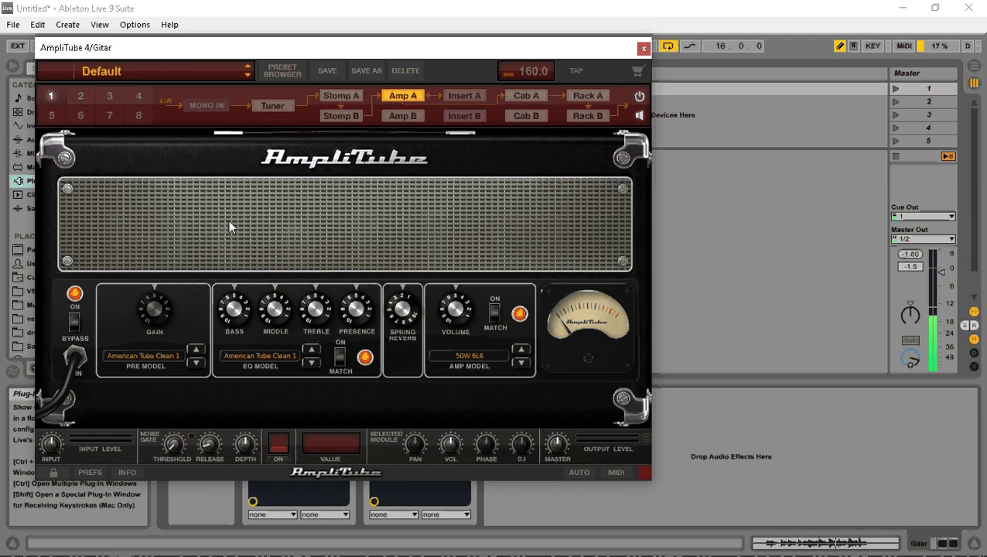
pyautogui.click(646, 54)
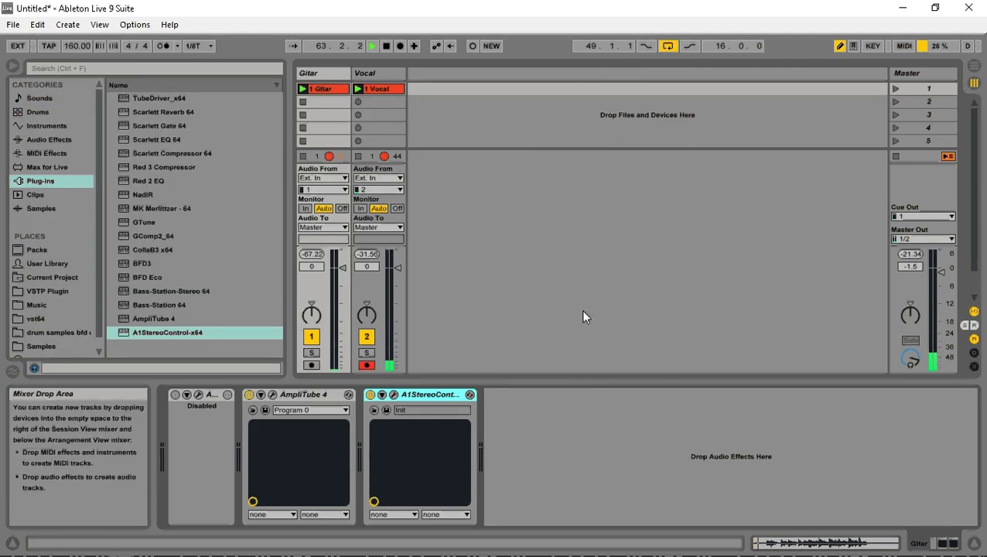
pyautogui.press('space')
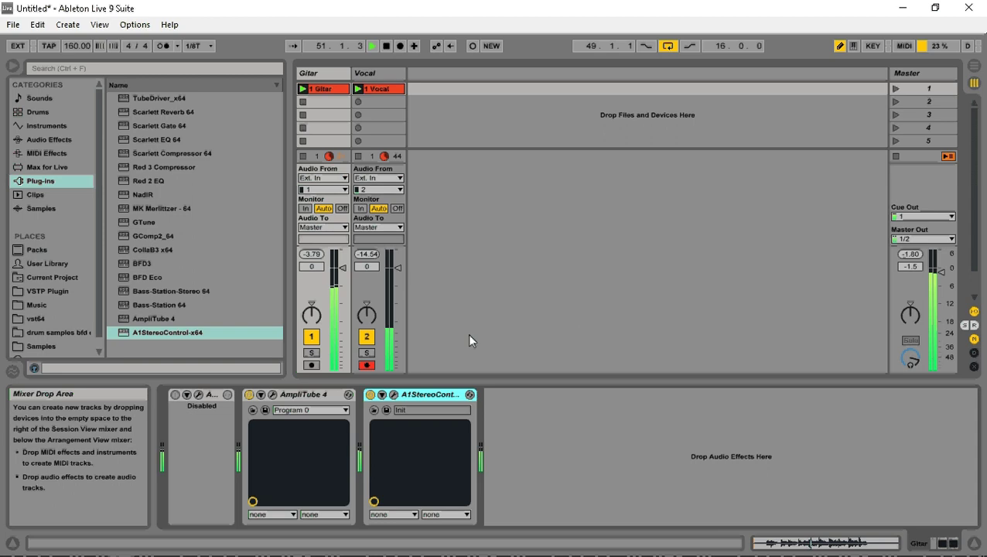
# Step through AmpliTube 4's presets on the Gitar track to Piano amp during playback, and close its window
pyautogui.click(273, 395)
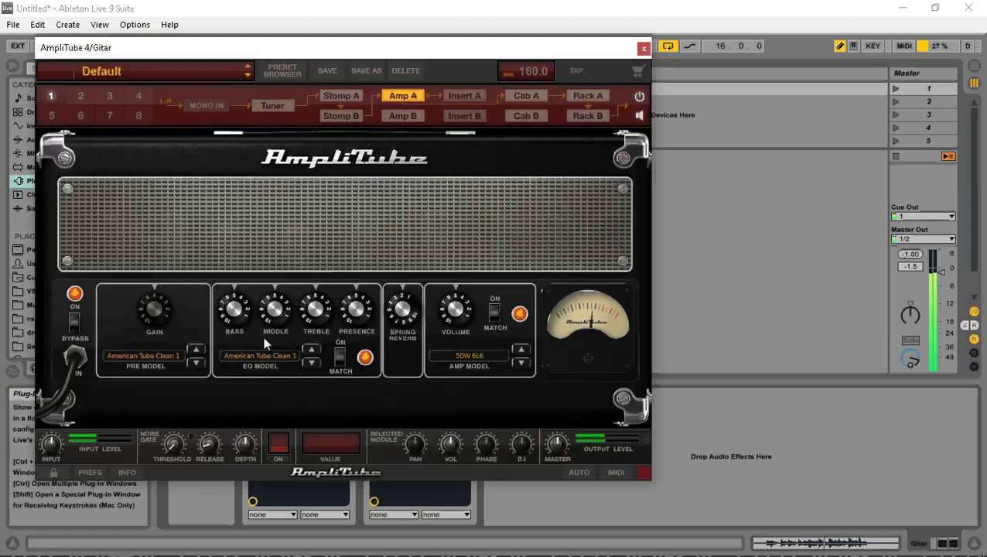
pyautogui.click(250, 79)
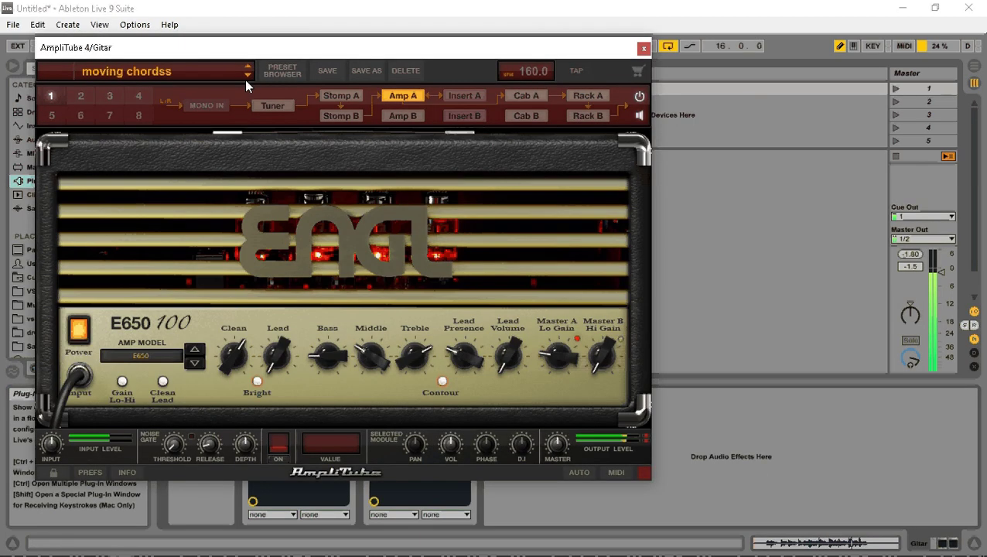
pyautogui.click(248, 78)
pyautogui.click(247, 79)
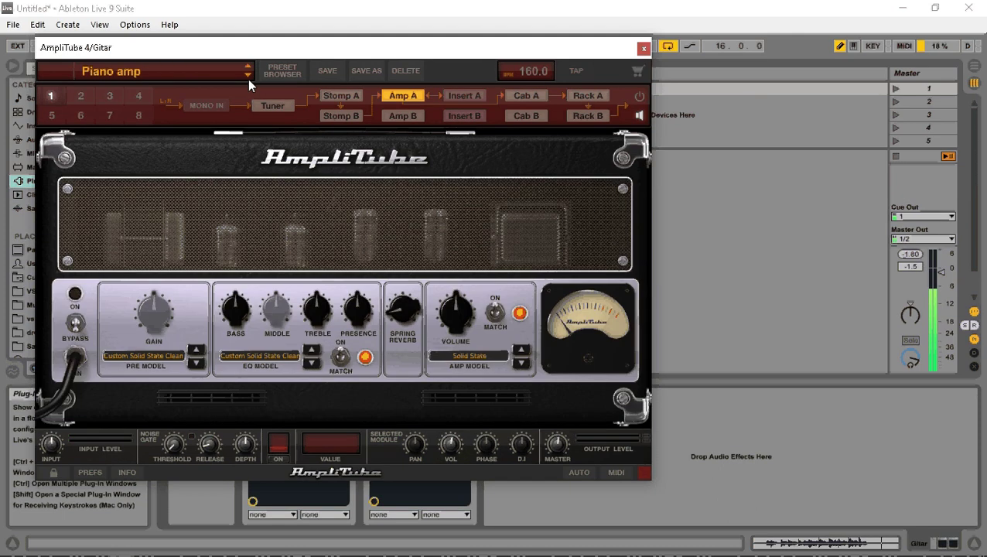
pyautogui.click(643, 49)
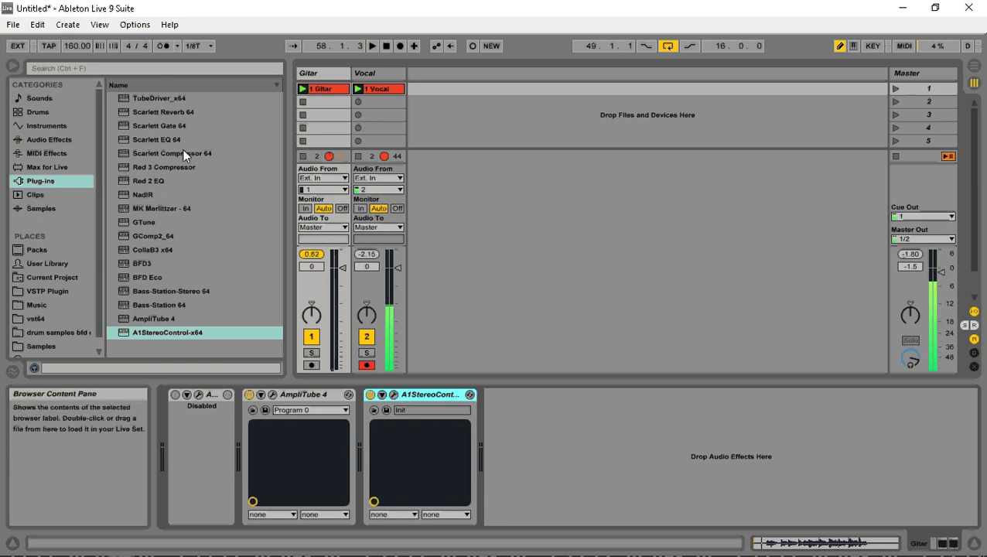
# Add Scarlett EQ 64 after A1StereoControl on the Gitar track and delete it again, and recheck the AmpliTube 4 window
pyautogui.click(164, 139)
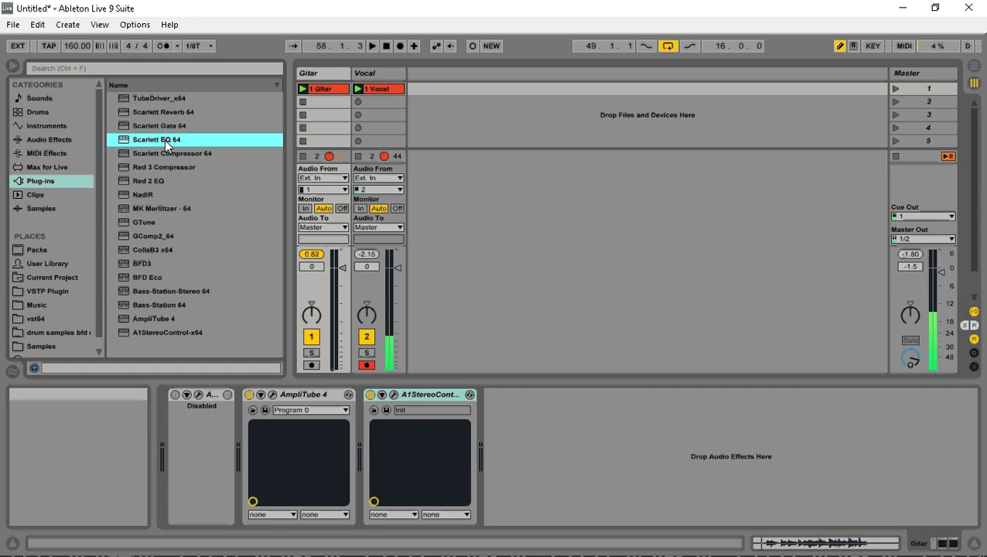
pyautogui.moveTo(165, 139); pyautogui.dragTo(529, 414)
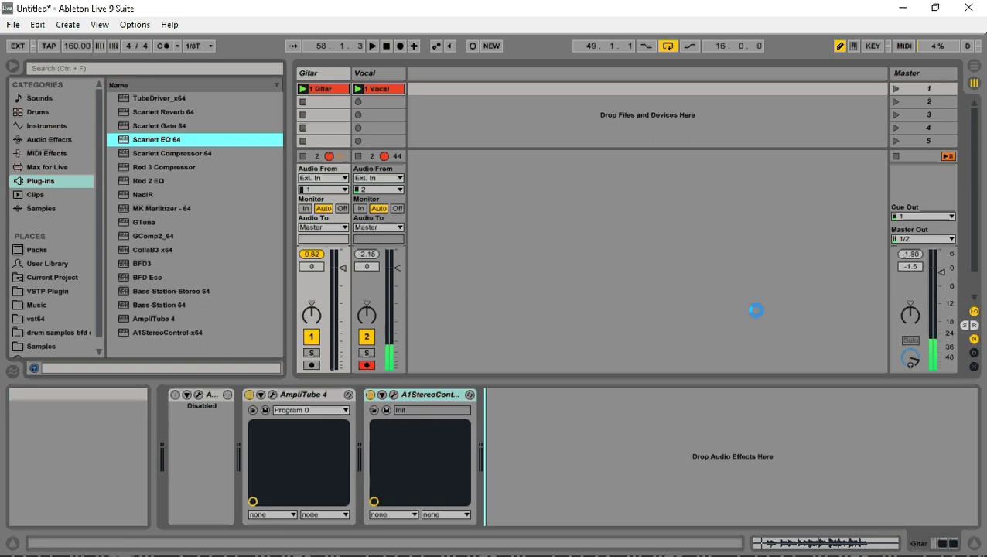
pyautogui.click(520, 52)
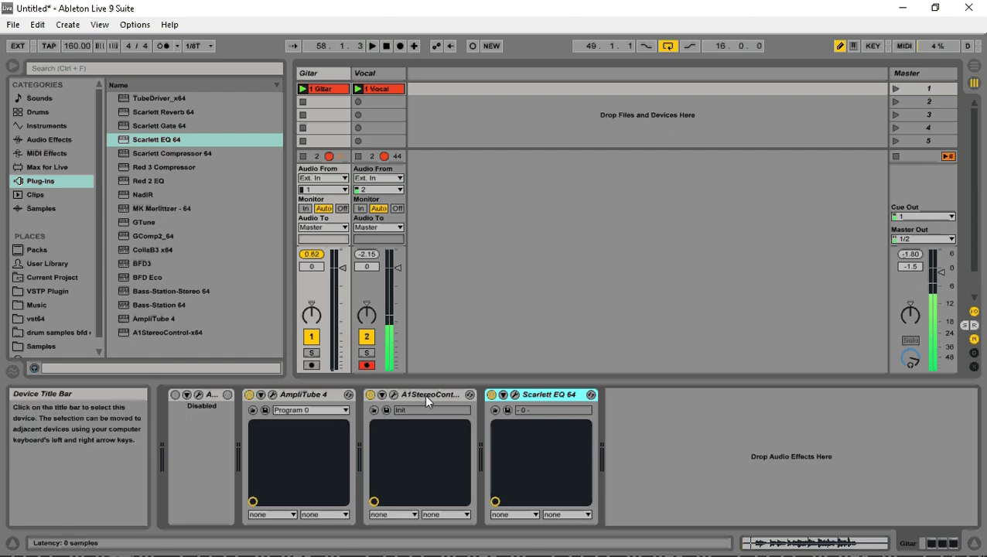
pyautogui.rightClick(550, 395)
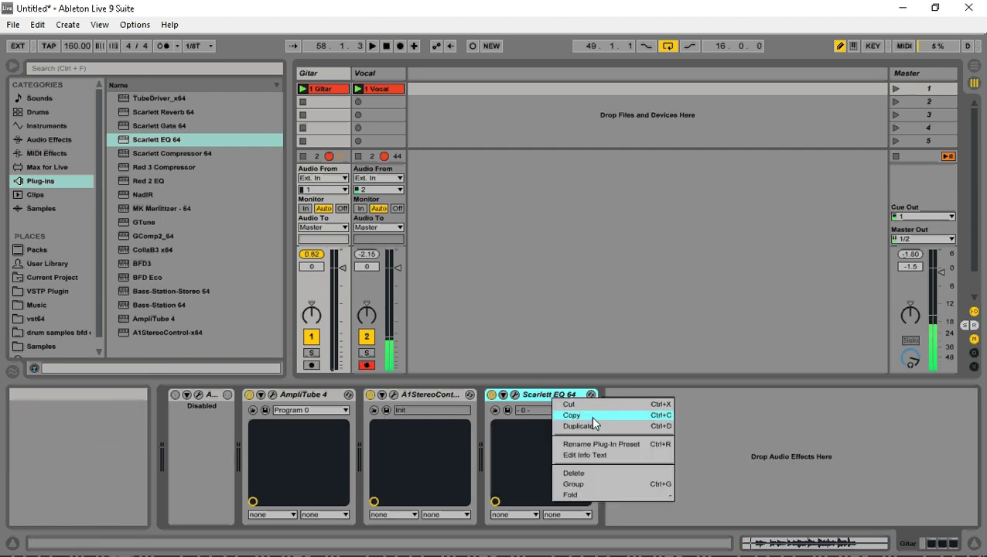
pyautogui.click(595, 474)
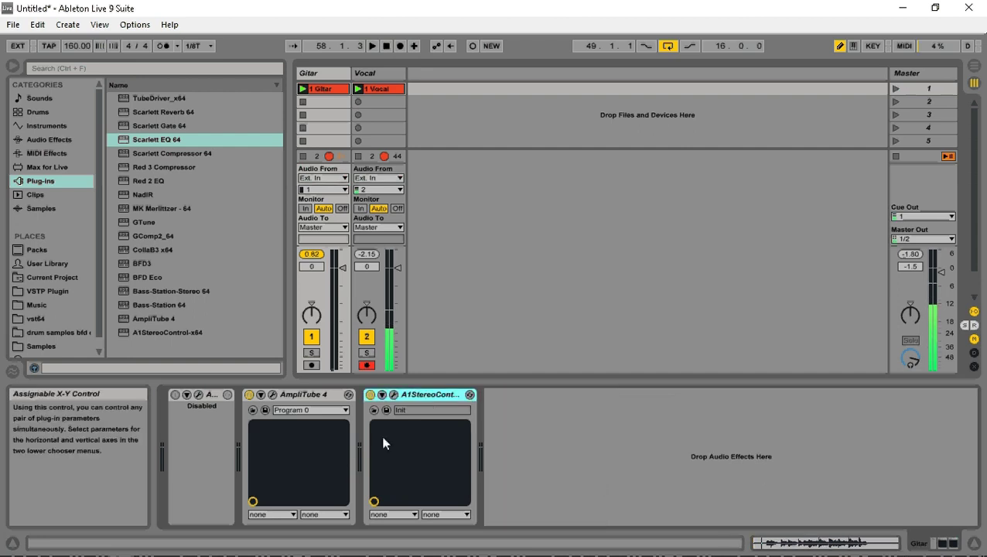
pyautogui.click(273, 395)
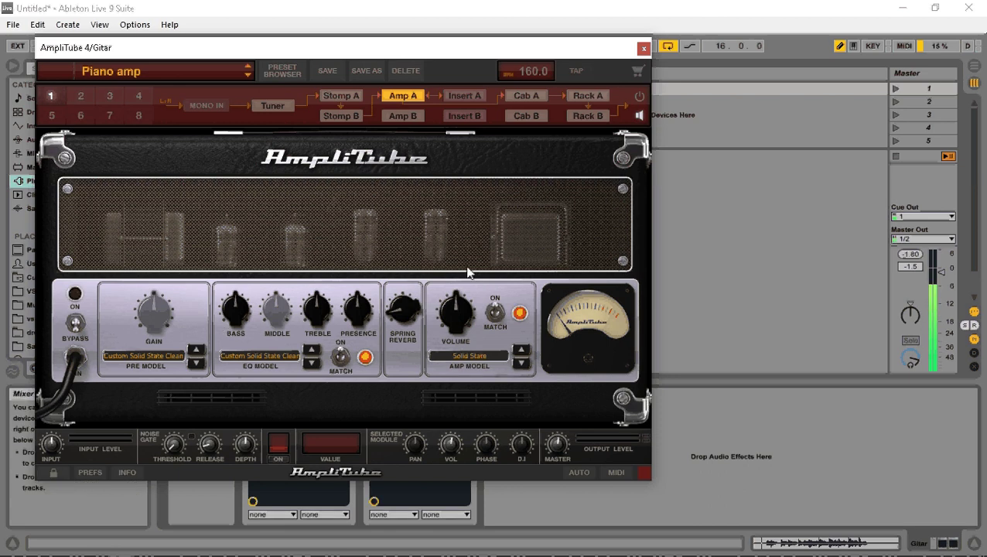
pyautogui.click(645, 49)
# Select the Vocal track, add the TubeDriver_x64 plug-in to its empty device chain and close the plug-in window
pyautogui.click(379, 74)
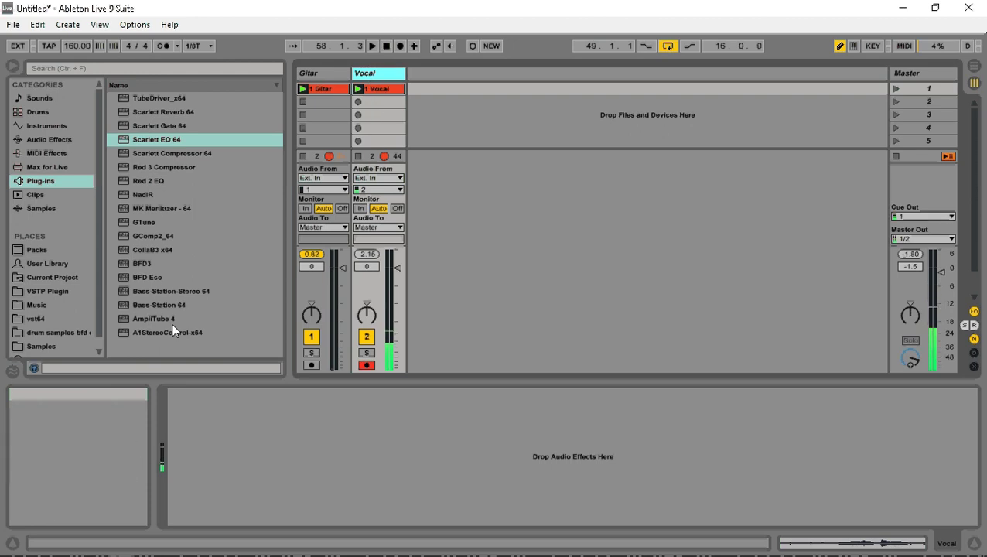
pyautogui.click(166, 99)
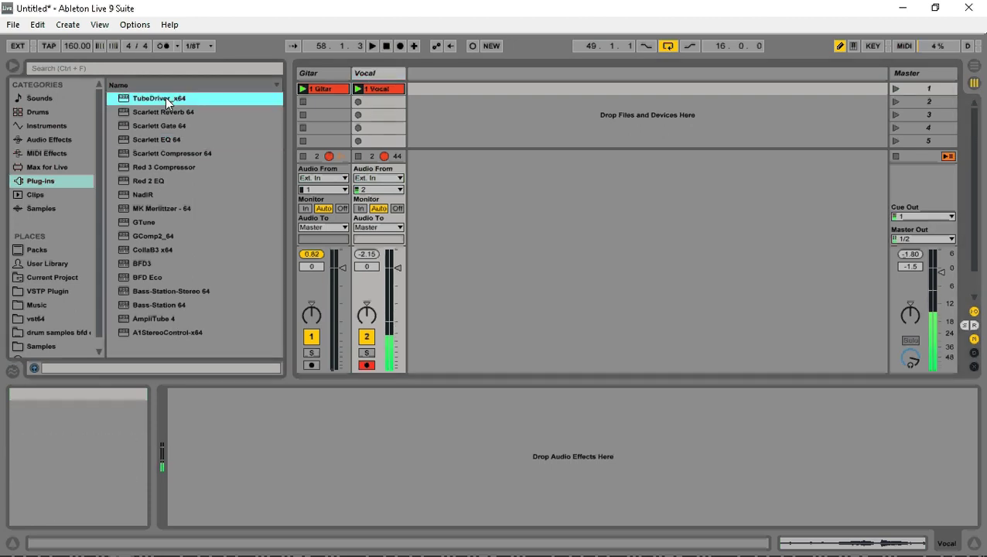
pyautogui.moveTo(166, 100); pyautogui.dragTo(213, 416)
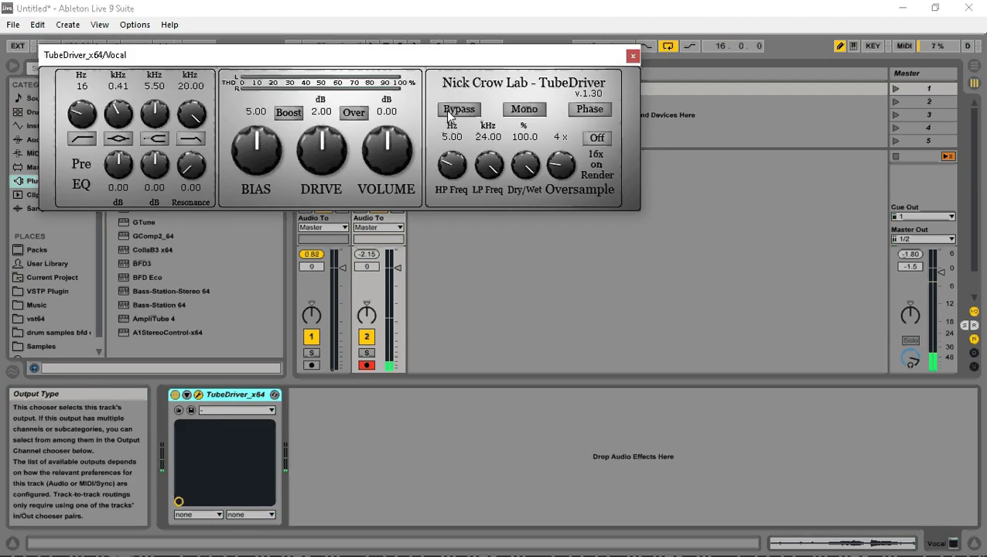
pyautogui.click(634, 54)
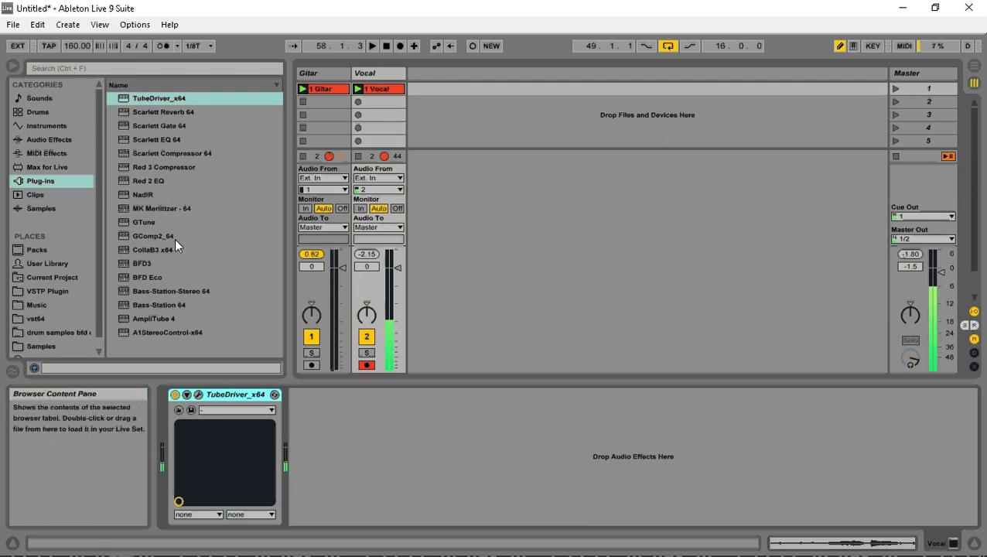
# Add Scarlett Reverb 64 after TubeDriver_x64 on the Vocal track, choose the Metal Room preset and close its window
pyautogui.click(183, 112)
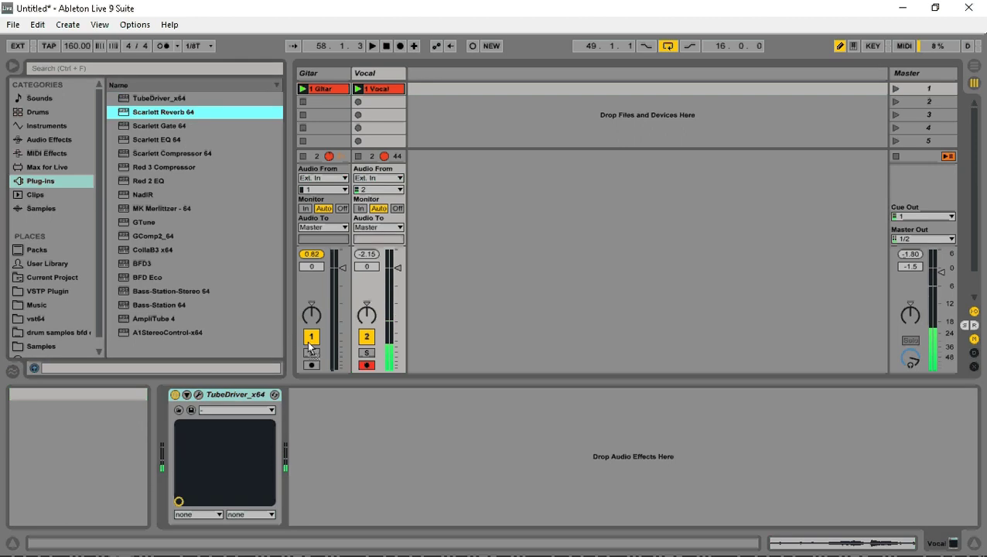
pyautogui.moveTo(309, 342)
pyautogui.mouseDown()
pyautogui.moveTo(317, 412)
pyautogui.moveTo(236, 193)
pyautogui.moveTo(315, 429)
pyautogui.mouseUp()
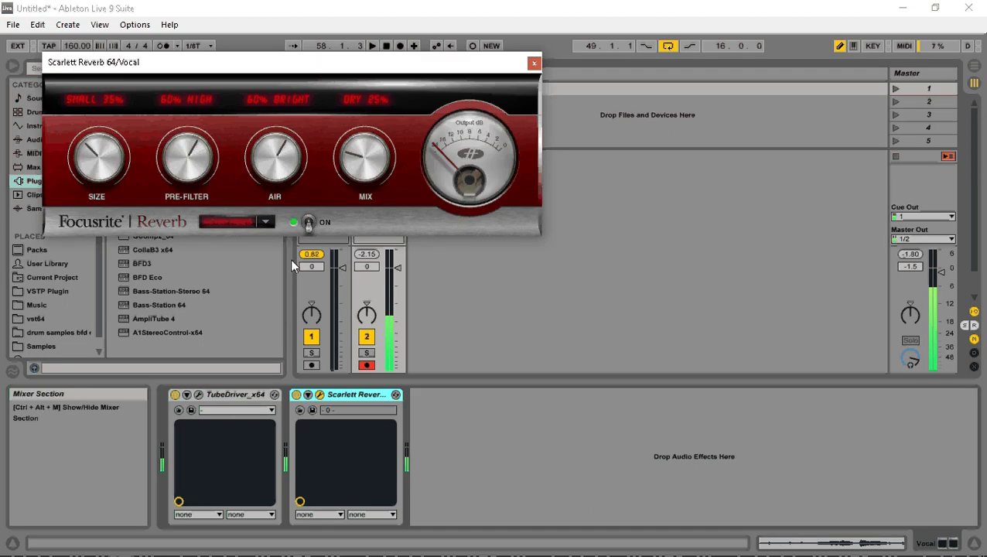
pyautogui.click(237, 222)
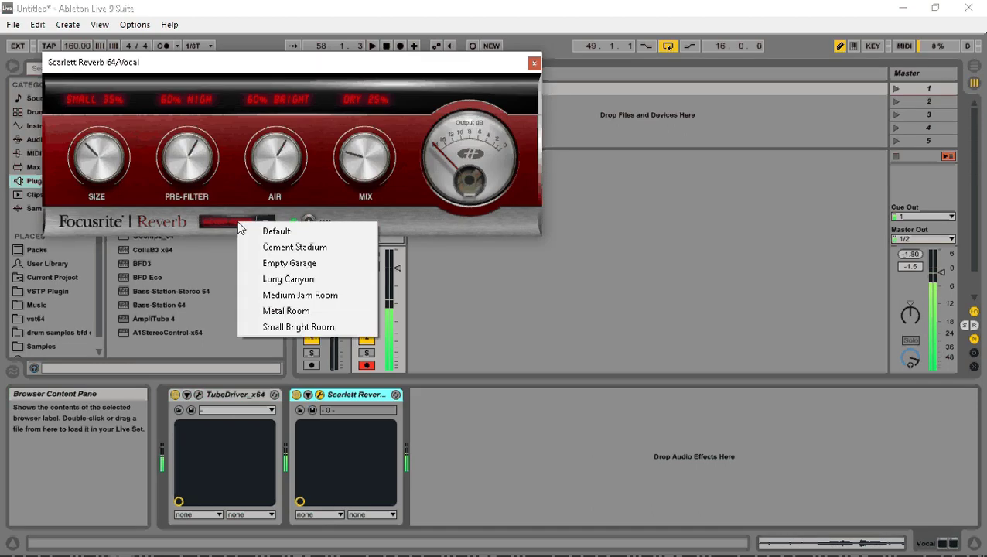
pyautogui.click(309, 312)
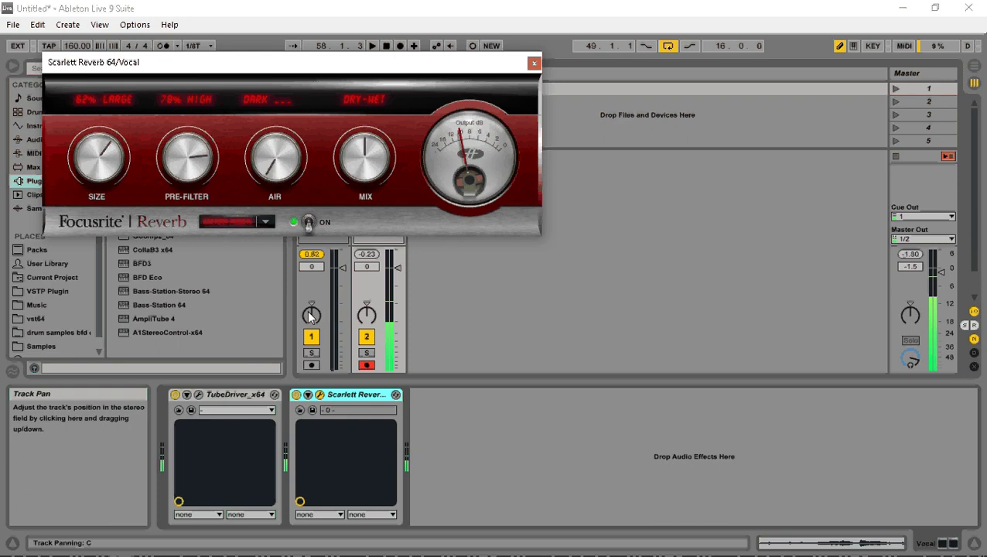
pyautogui.click(534, 64)
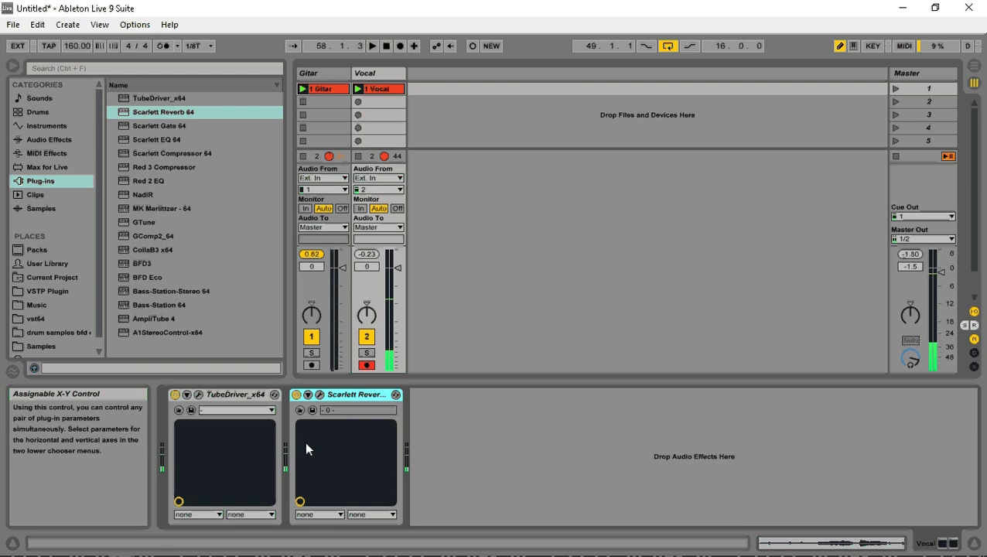
# Compare the device chains of the Gitar and Vocal tracks by alternating between them, finishing on Gitar
pyautogui.click(322, 75)
pyautogui.click(360, 73)
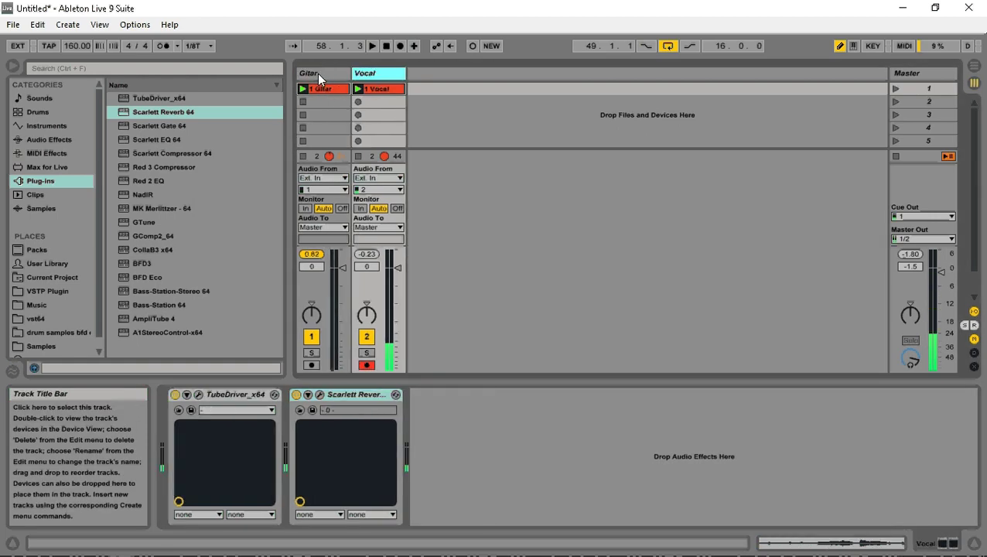
pyautogui.click(318, 73)
pyautogui.click(357, 74)
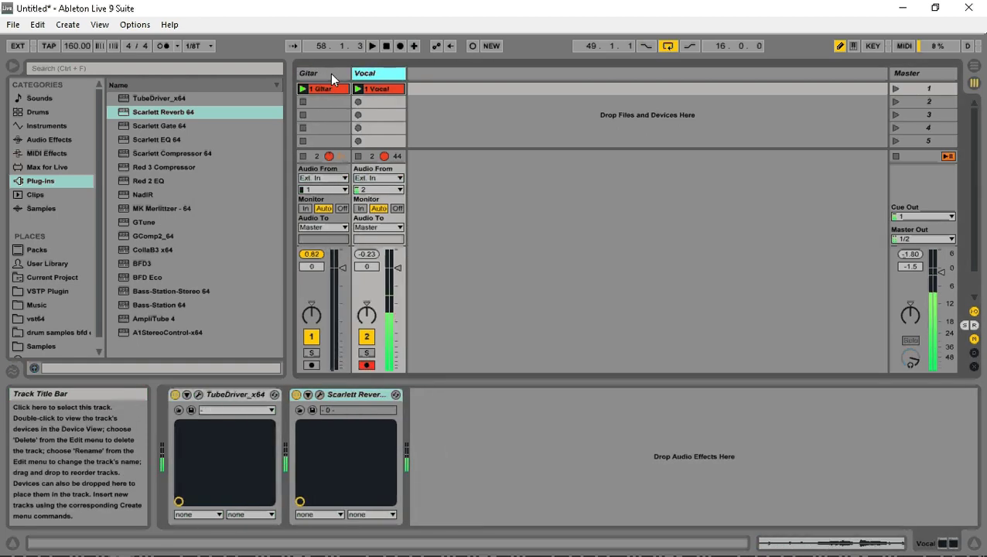
pyautogui.click(333, 75)
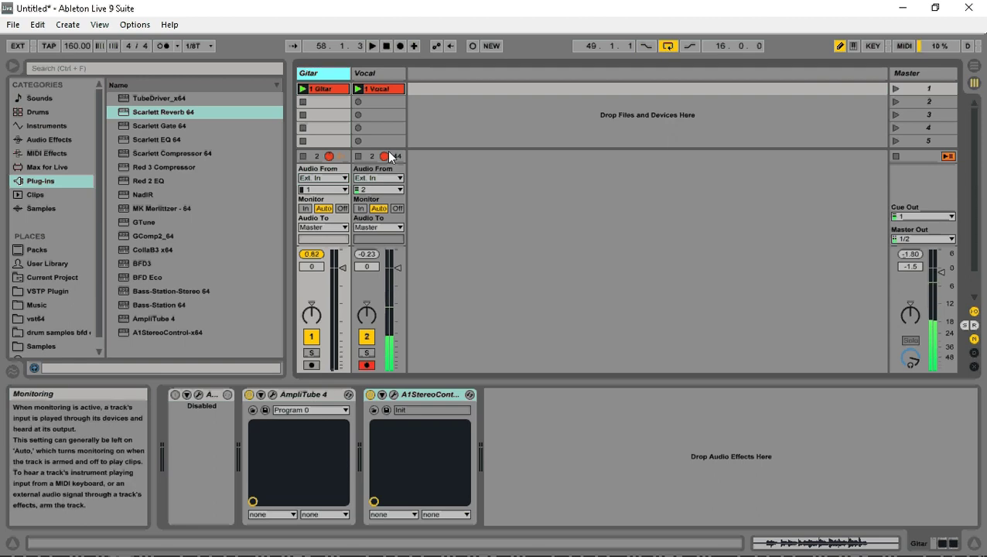
pyautogui.click(383, 74)
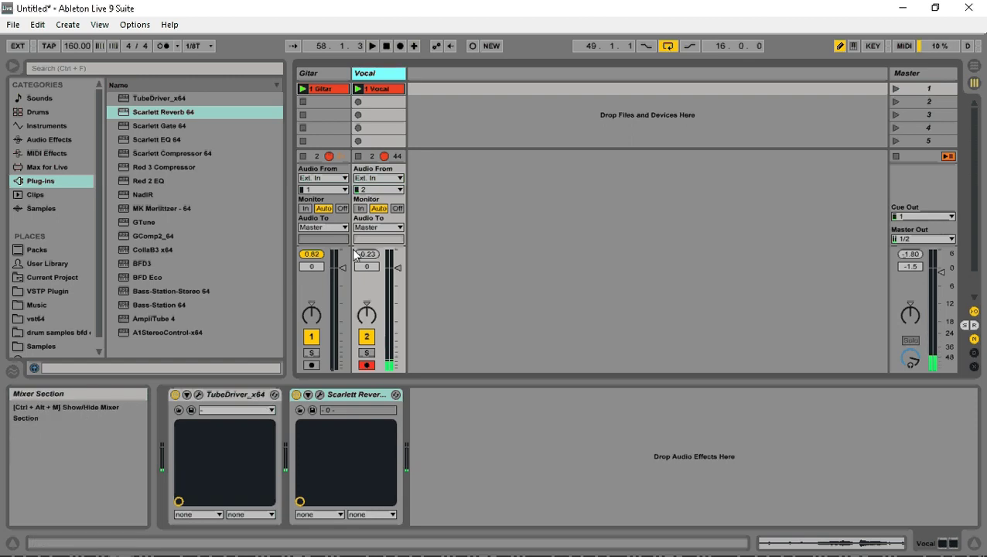
pyautogui.click(322, 72)
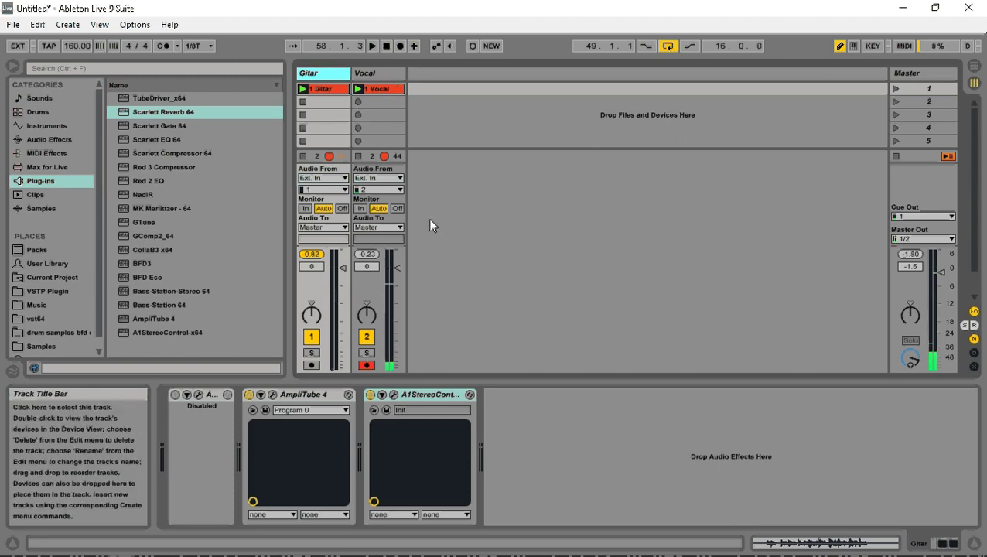
pyautogui.moveTo(882, 546)
pyautogui.click(836, 546)
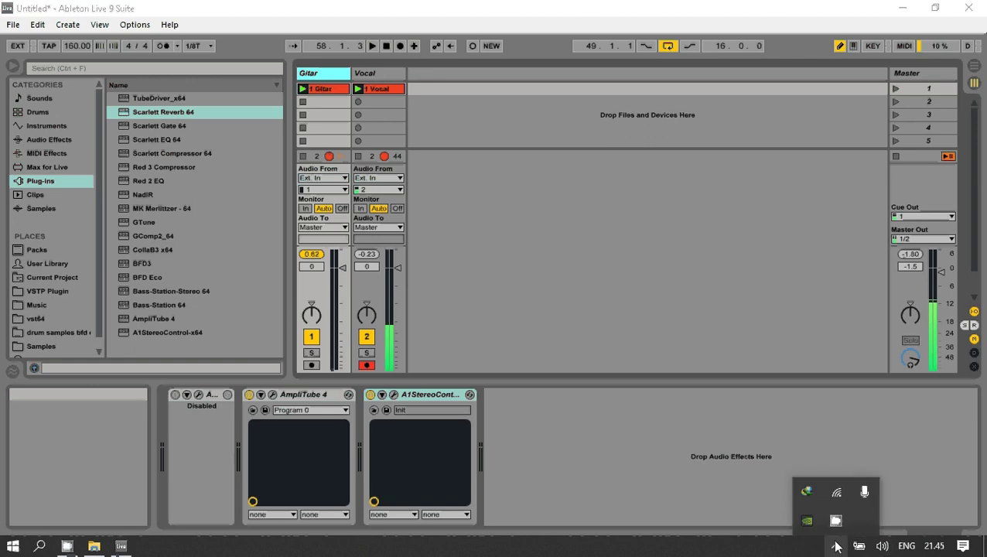